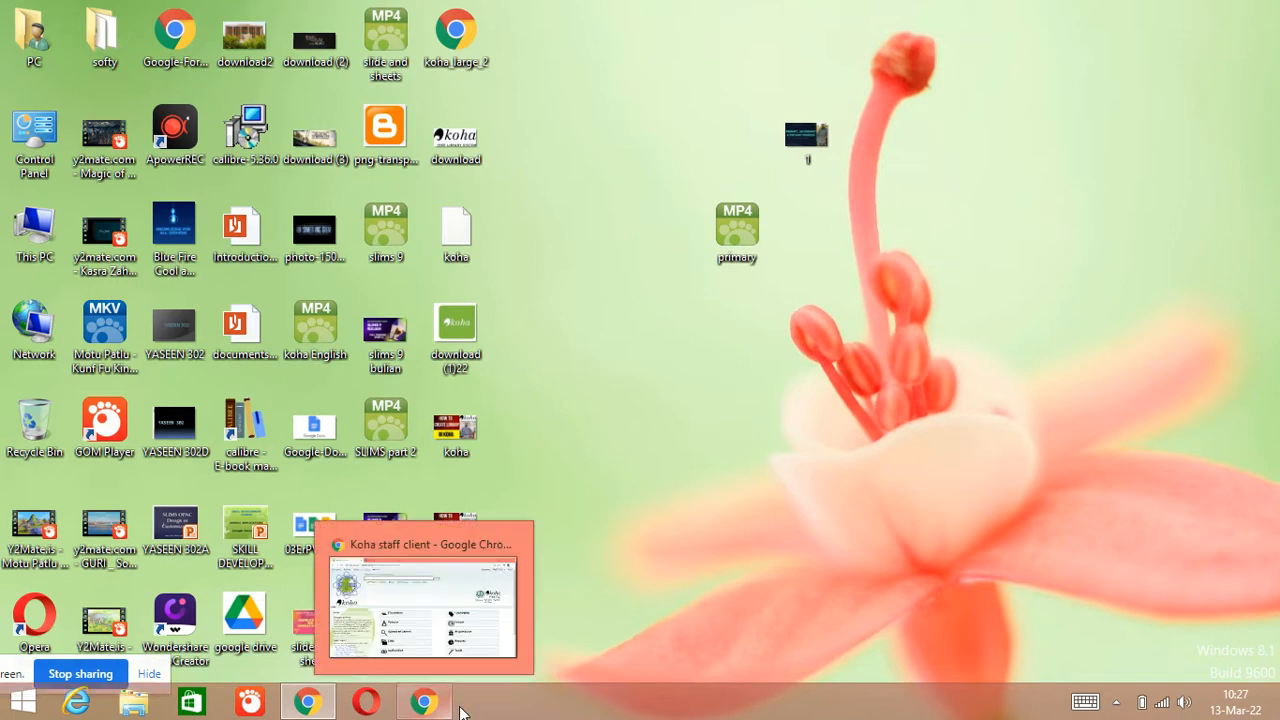
Restore the Chrome window showing the Koha staff client home page
{"action": "left_click", "coordinate": [424, 701]}
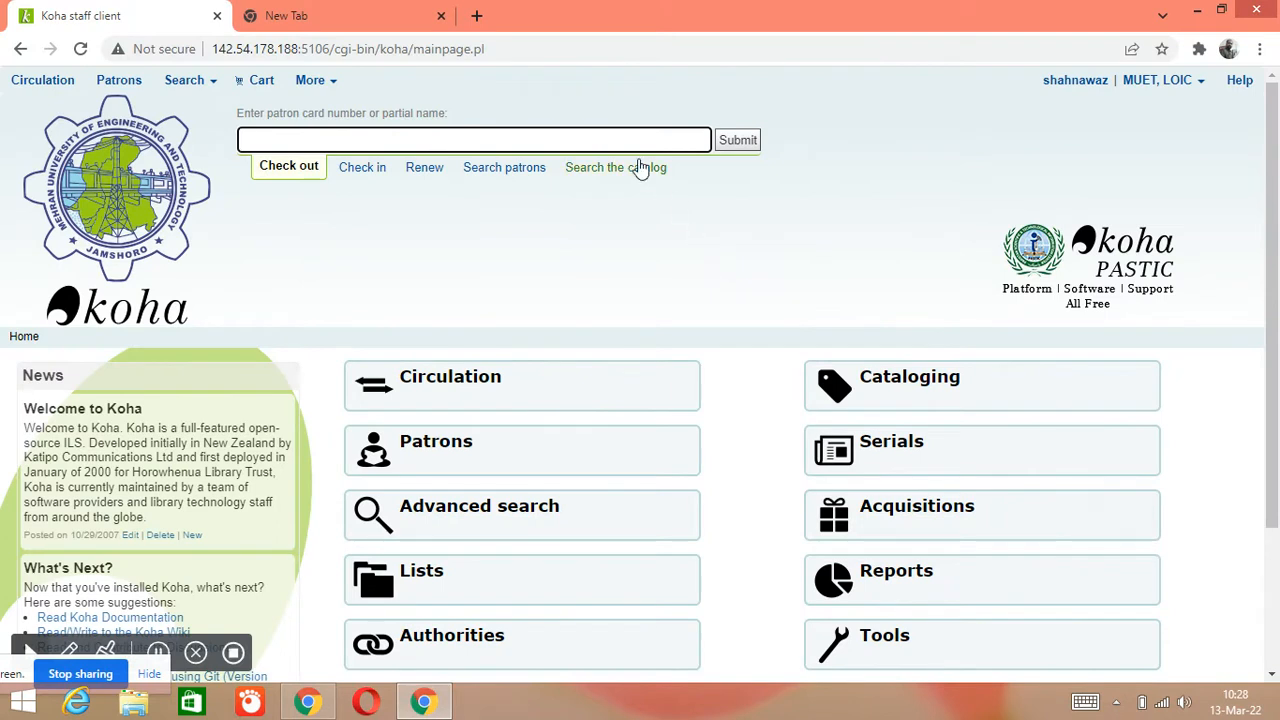
Set the home page quick search to 'Search the catalog'
{"action": "left_click", "coordinate": [642, 166]}
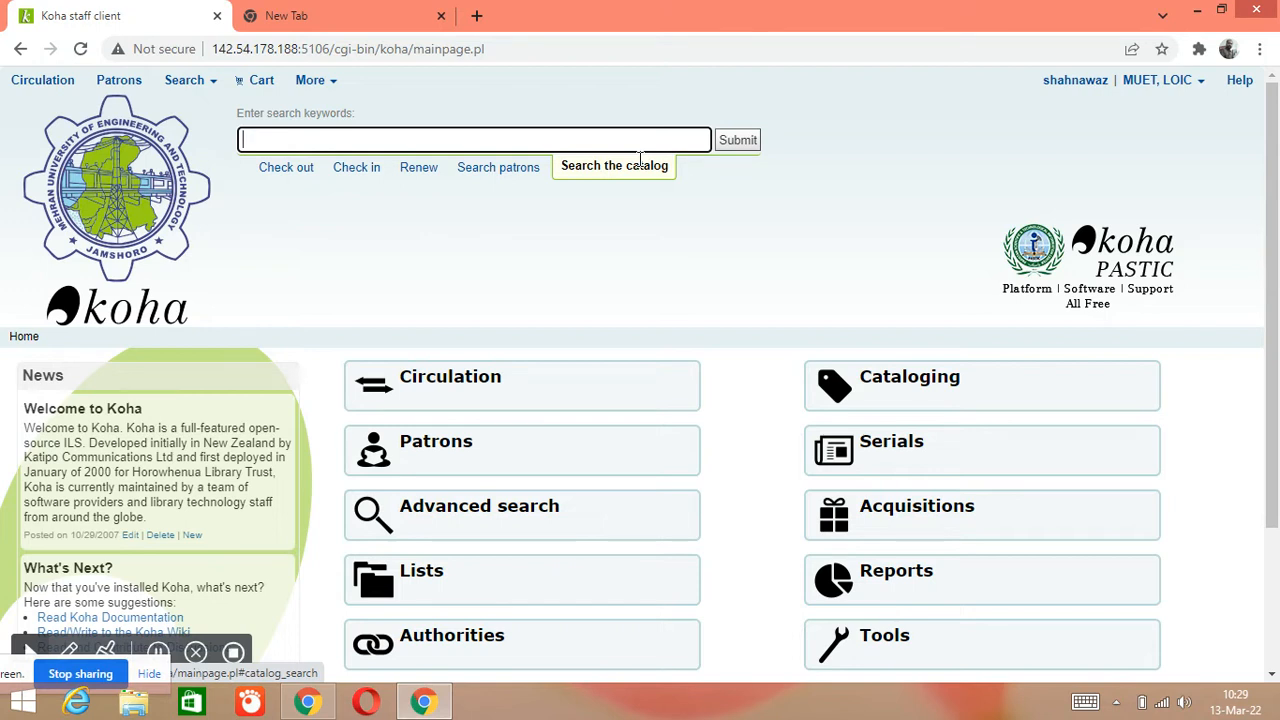
Go to Koha administration and open Patron categories under Patrons and circulation
{"action": "scroll", "coordinate": [909, 226], "scroll_direction": "down", "scroll_amount": 2}
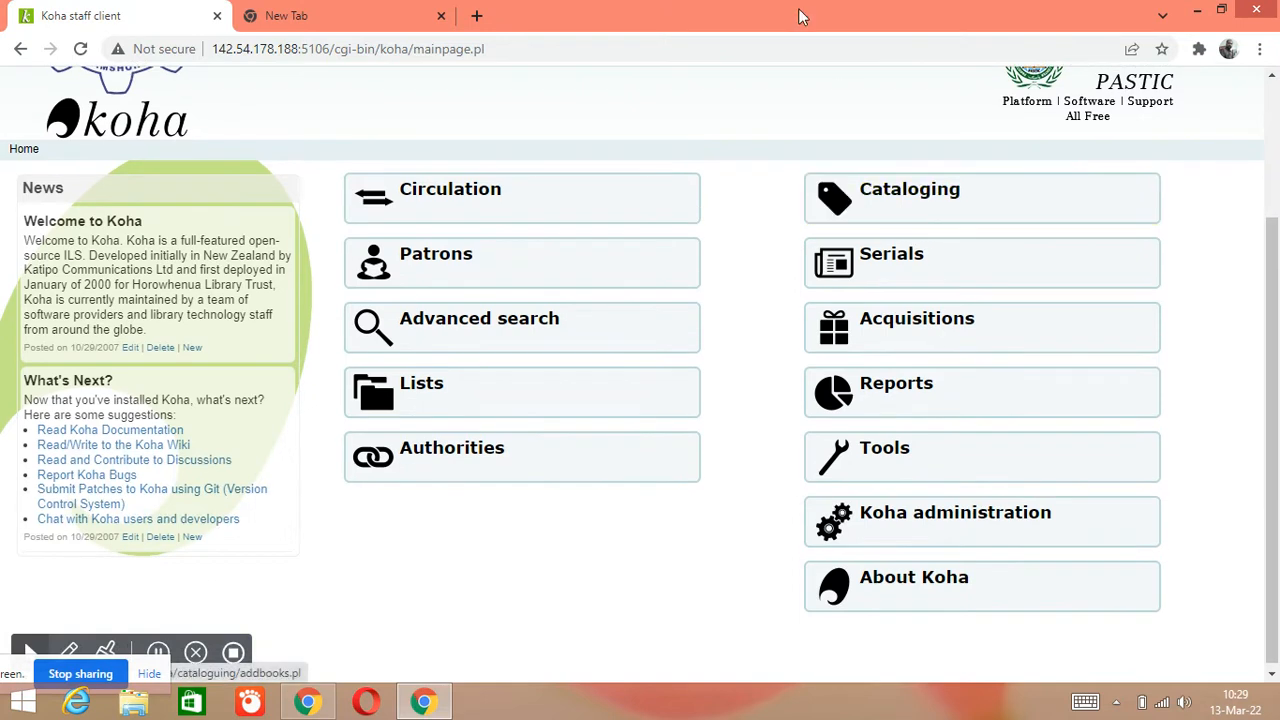
{"action": "scroll", "coordinate": [770, 120], "scroll_direction": "up", "scroll_amount": 2}
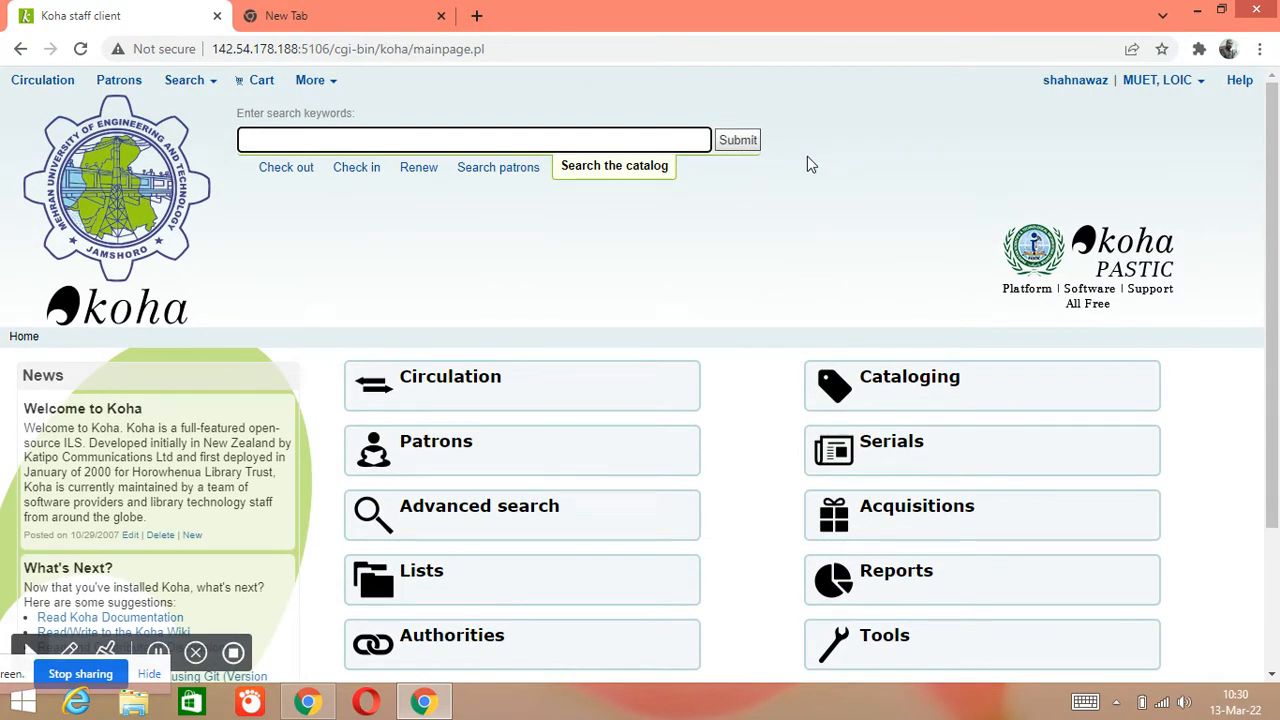
{"action": "scroll", "coordinate": [808, 165], "scroll_direction": "down", "scroll_amount": 1}
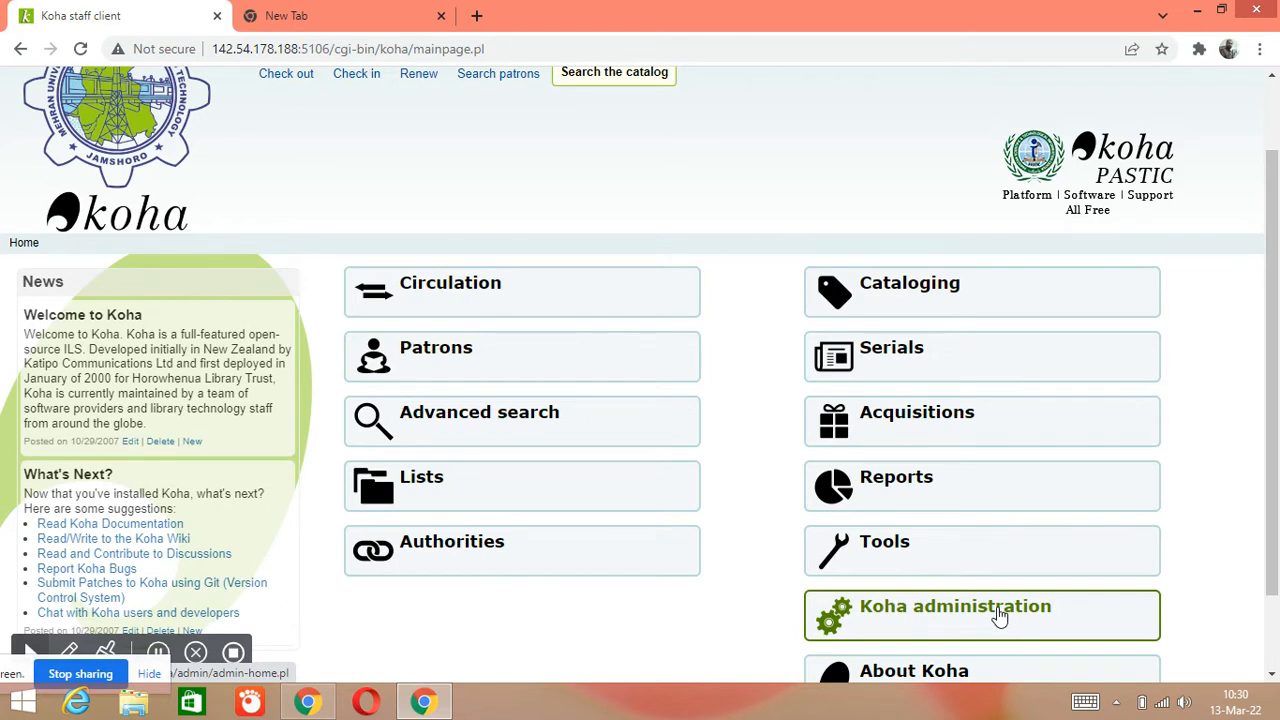
{"action": "left_click", "coordinate": [1000, 617]}
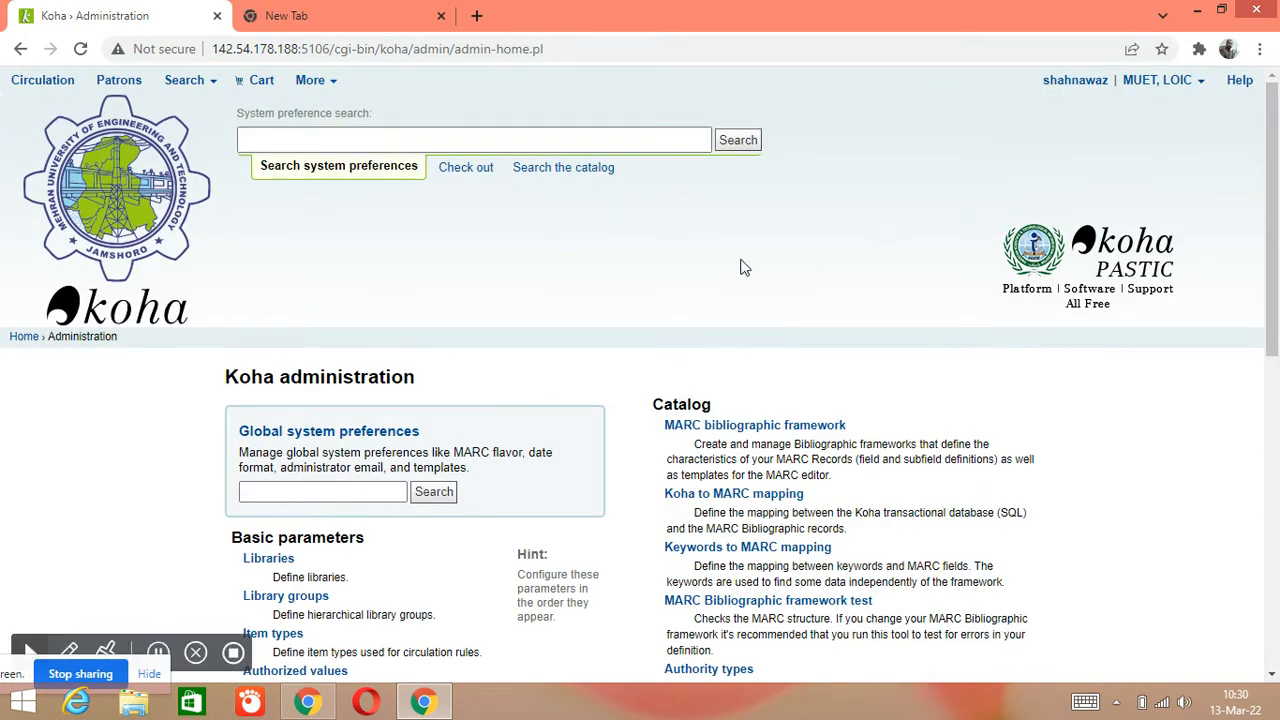
{"action": "scroll", "coordinate": [744, 267], "scroll_direction": "down", "scroll_amount": 1}
{"action": "scroll", "coordinate": [744, 267], "scroll_direction": "down", "scroll_amount": 2}
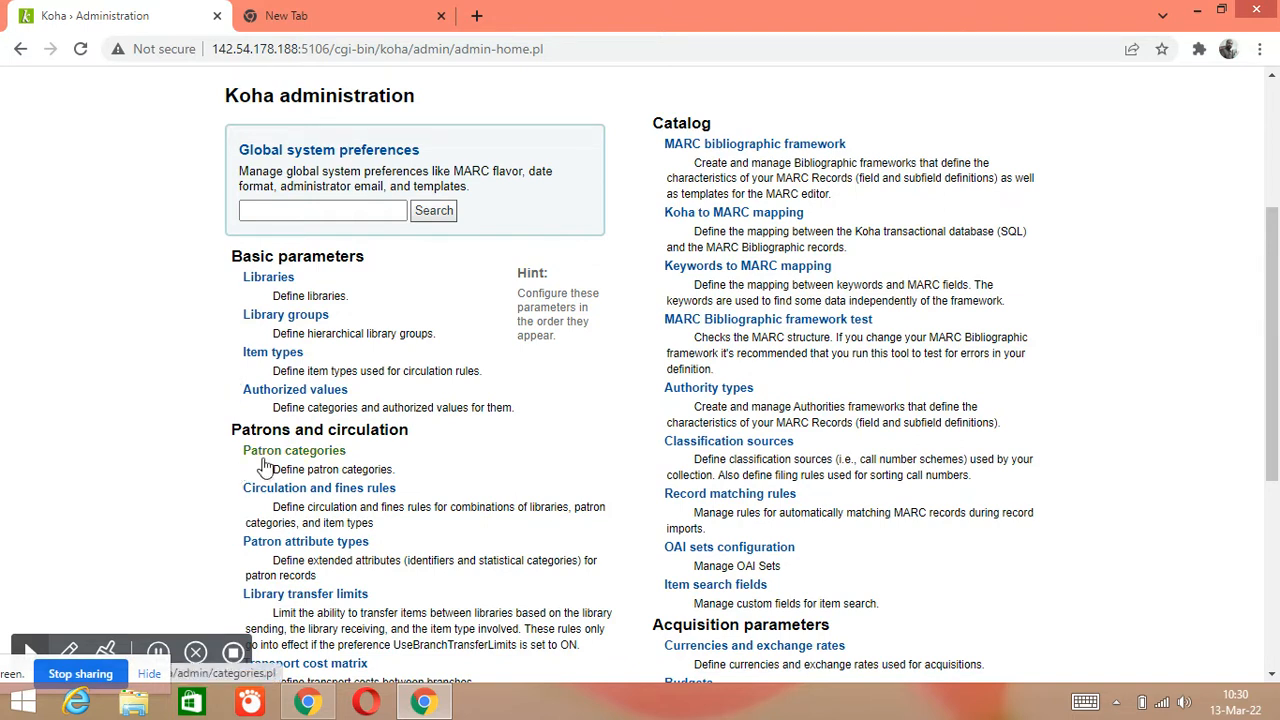
{"action": "left_click", "coordinate": [316, 458]}
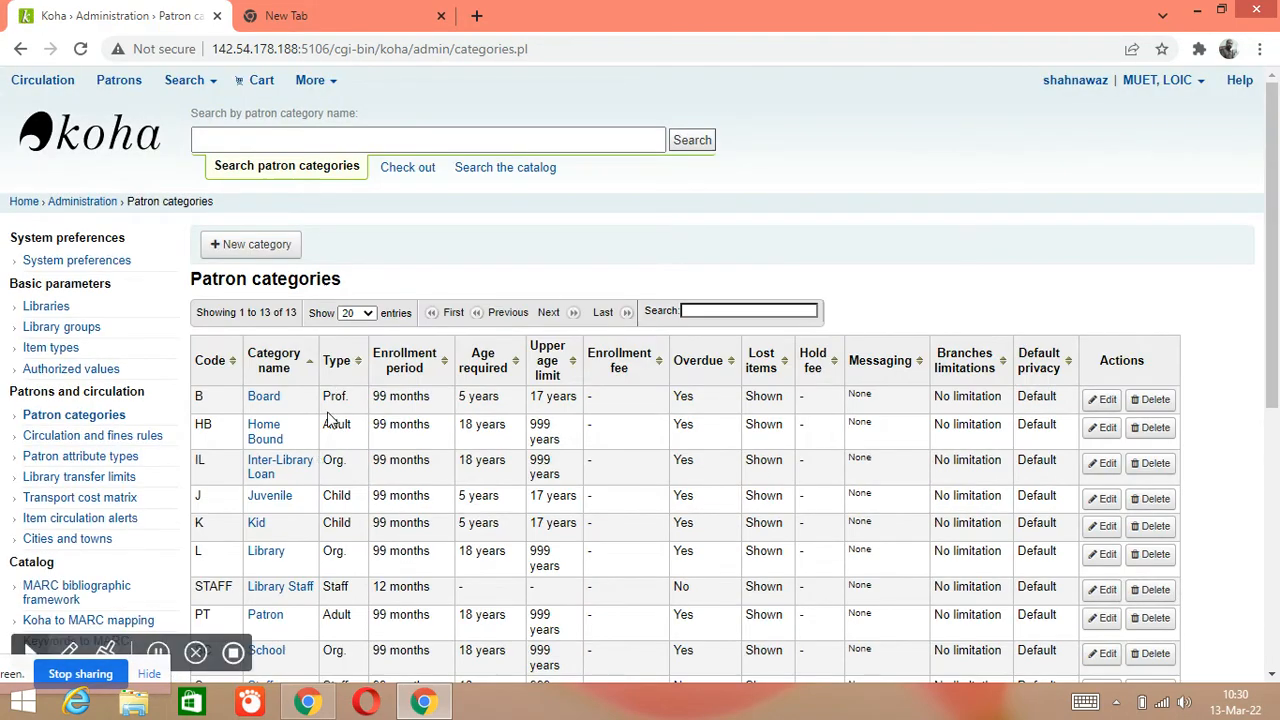
Look over the 13 existing patron categories, then start a new category
{"action": "scroll", "coordinate": [330, 420], "scroll_direction": "down", "scroll_amount": 3}
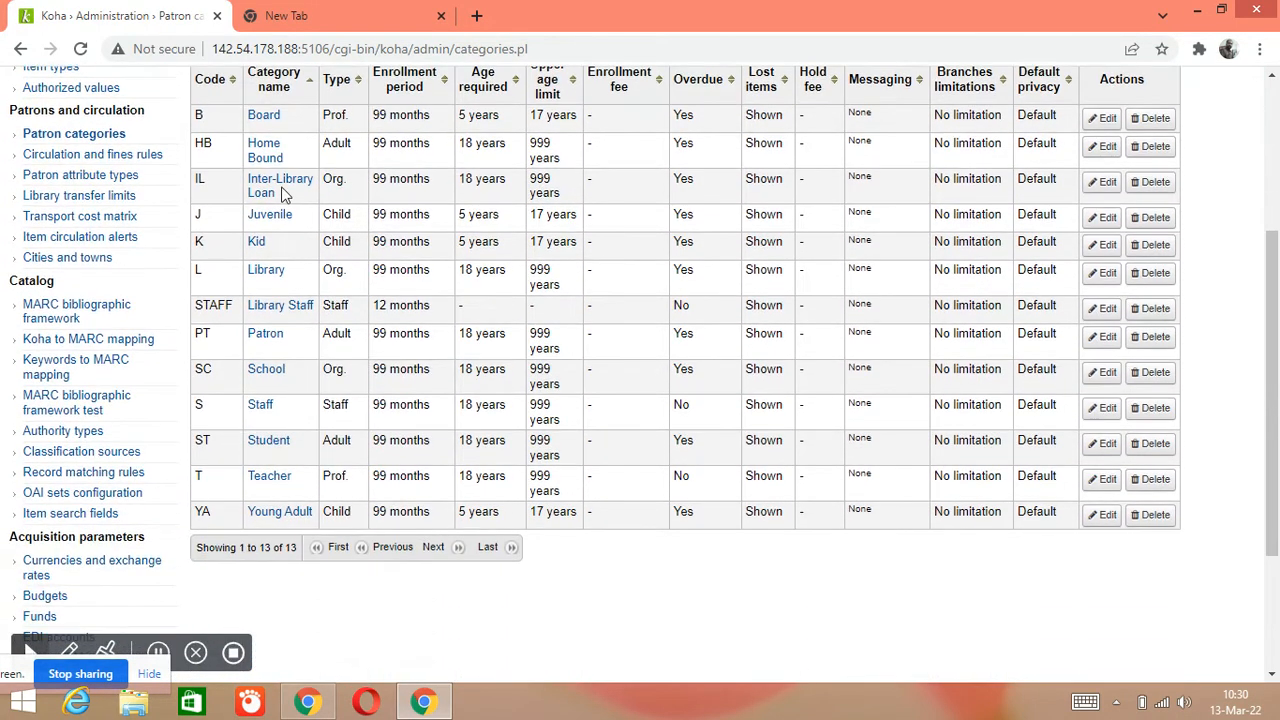
{"action": "scroll", "coordinate": [297, 372], "scroll_direction": "up", "scroll_amount": 1}
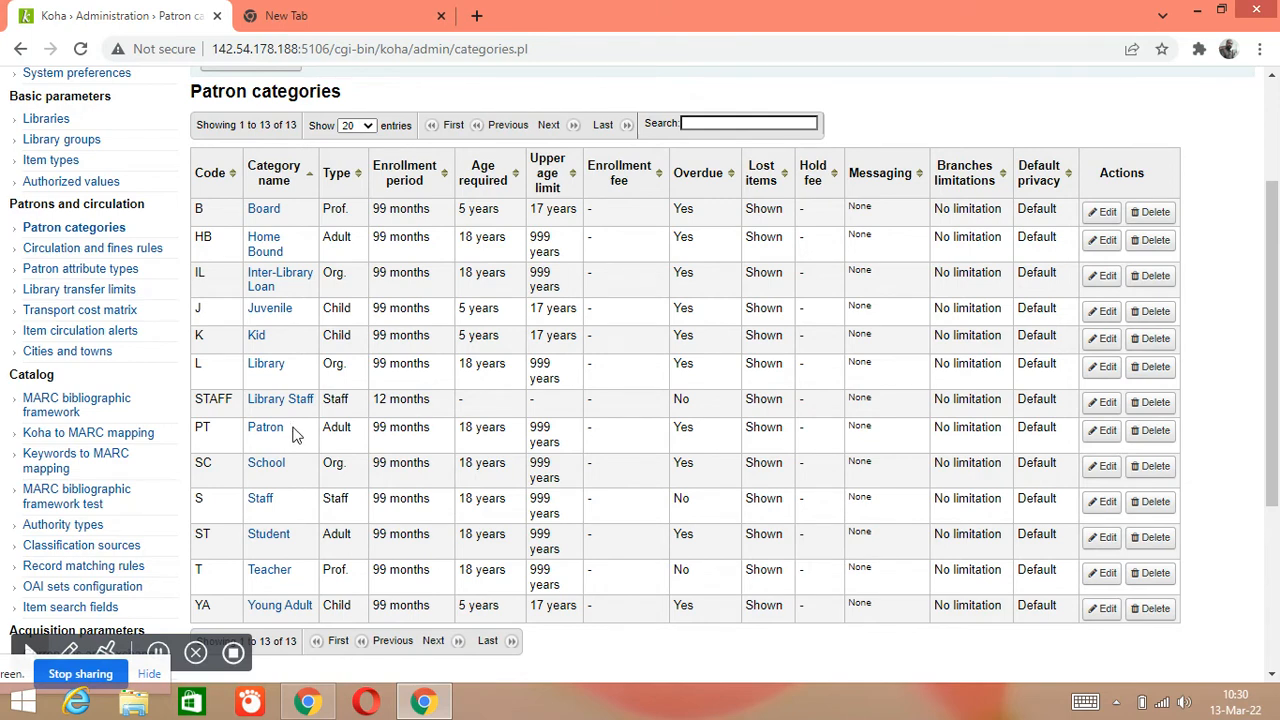
{"action": "scroll", "coordinate": [293, 433], "scroll_direction": "down", "scroll_amount": 1}
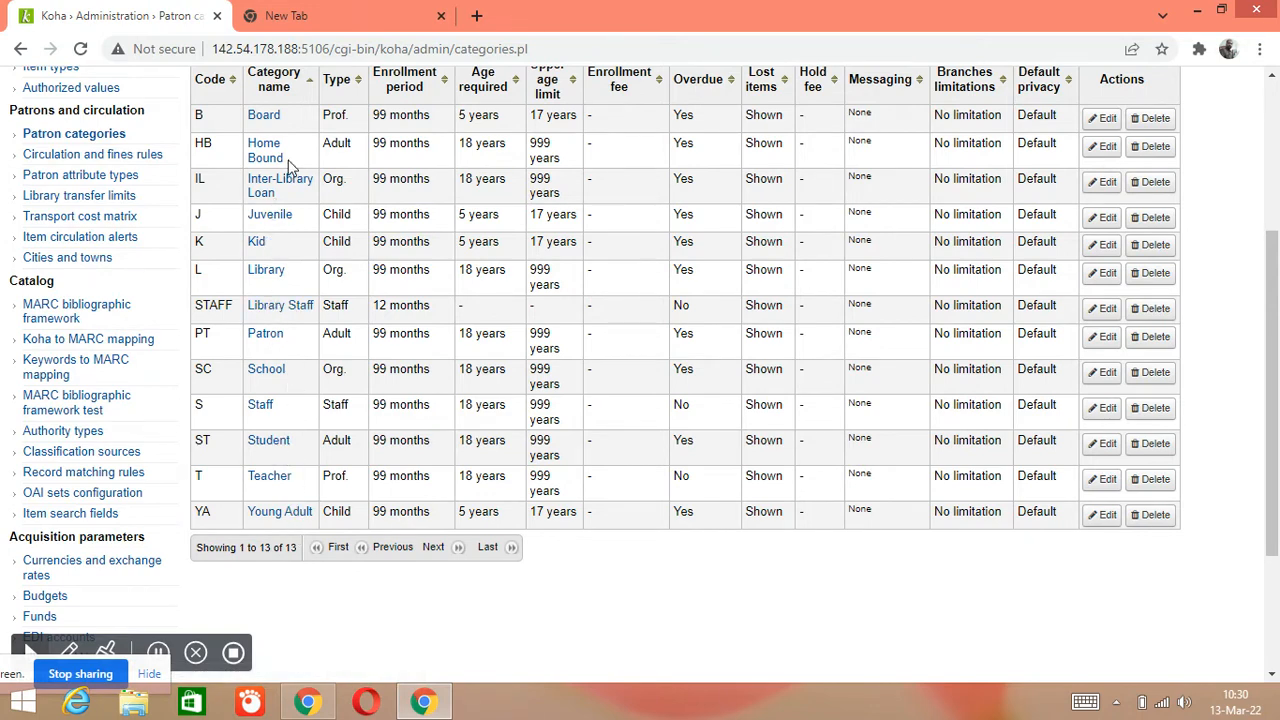
{"action": "scroll", "coordinate": [283, 158], "scroll_direction": "up", "scroll_amount": 1}
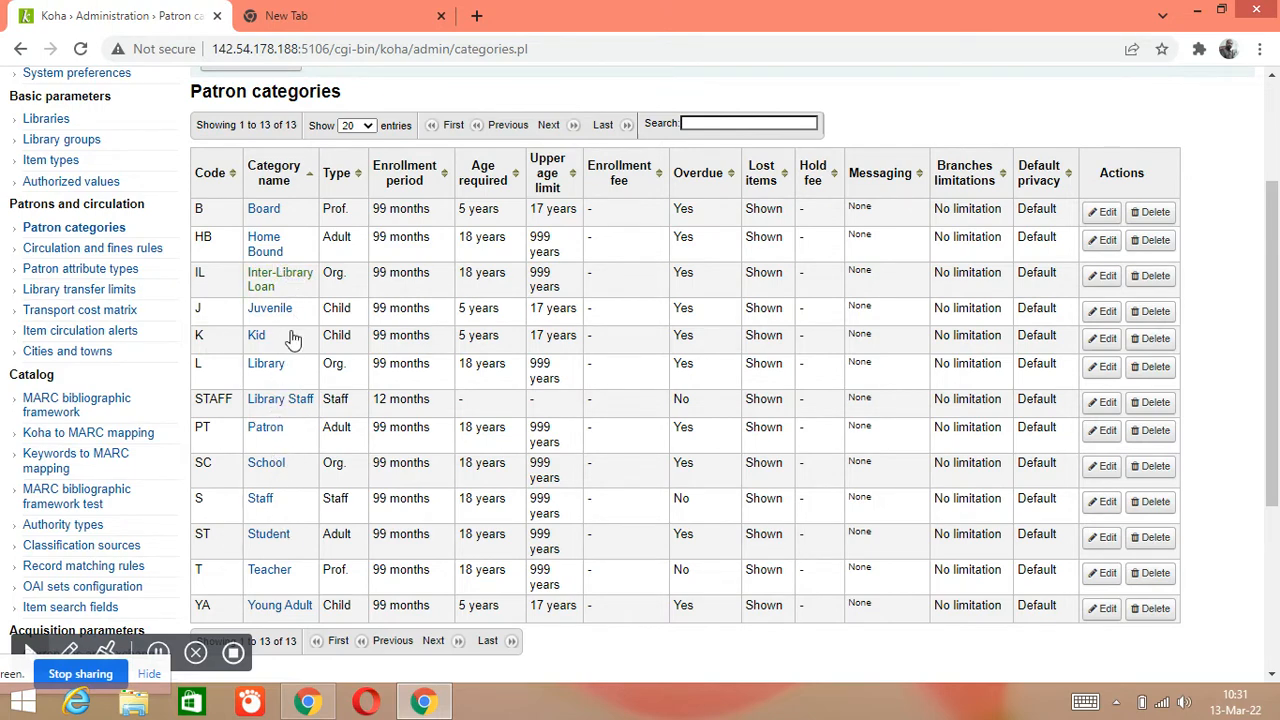
{"action": "scroll", "coordinate": [300, 400], "scroll_direction": "up", "scroll_amount": 3}
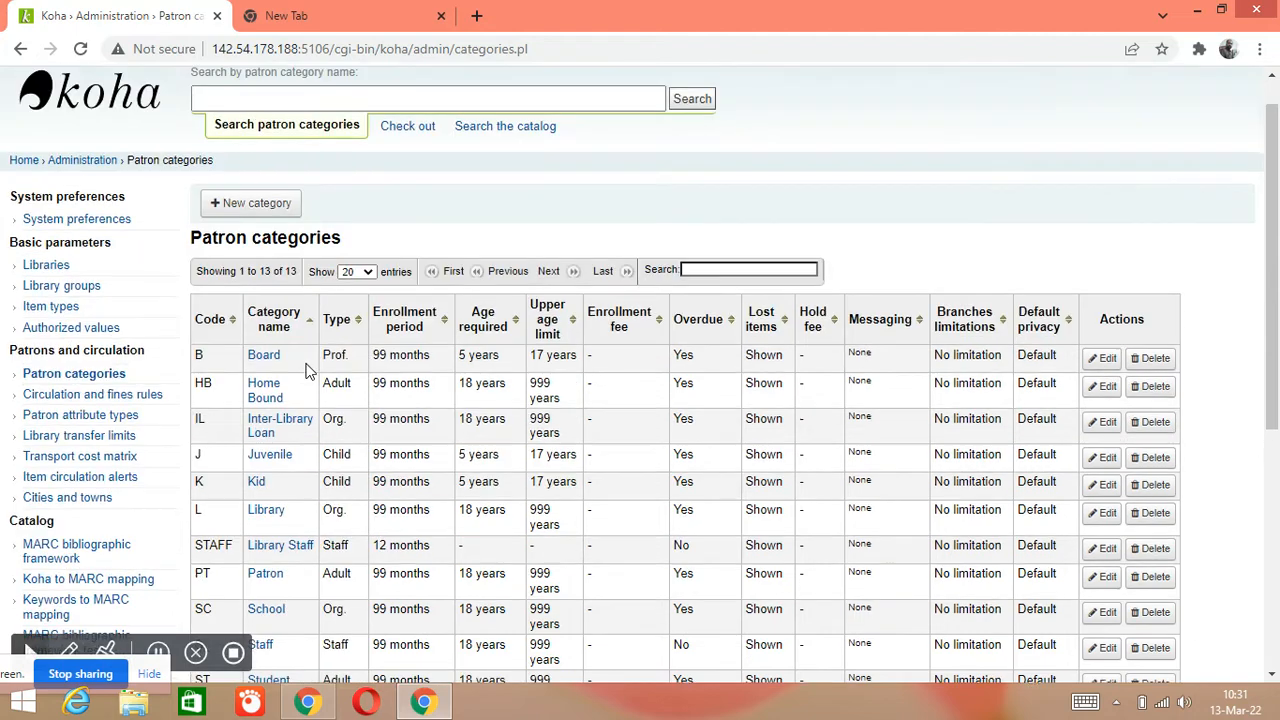
{"action": "scroll", "coordinate": [380, 455], "scroll_direction": "down", "scroll_amount": 1}
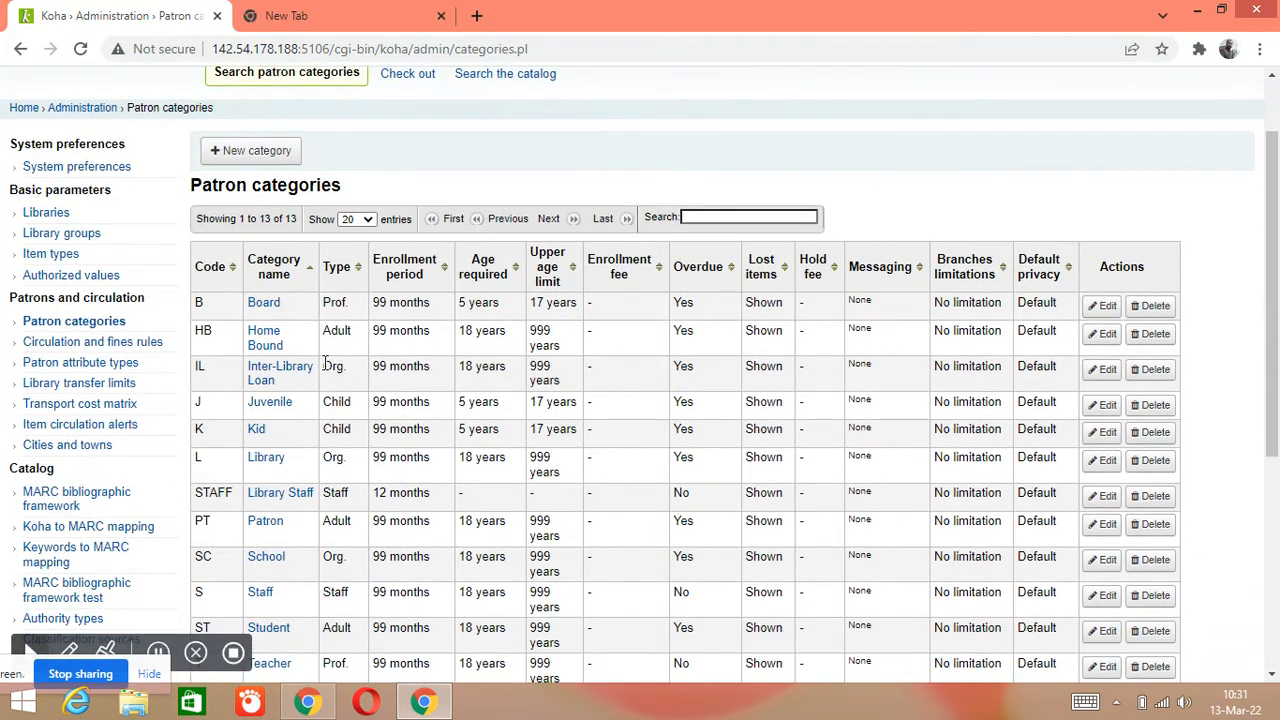
{"action": "scroll", "coordinate": [255, 300], "scroll_direction": "up", "scroll_amount": 1}
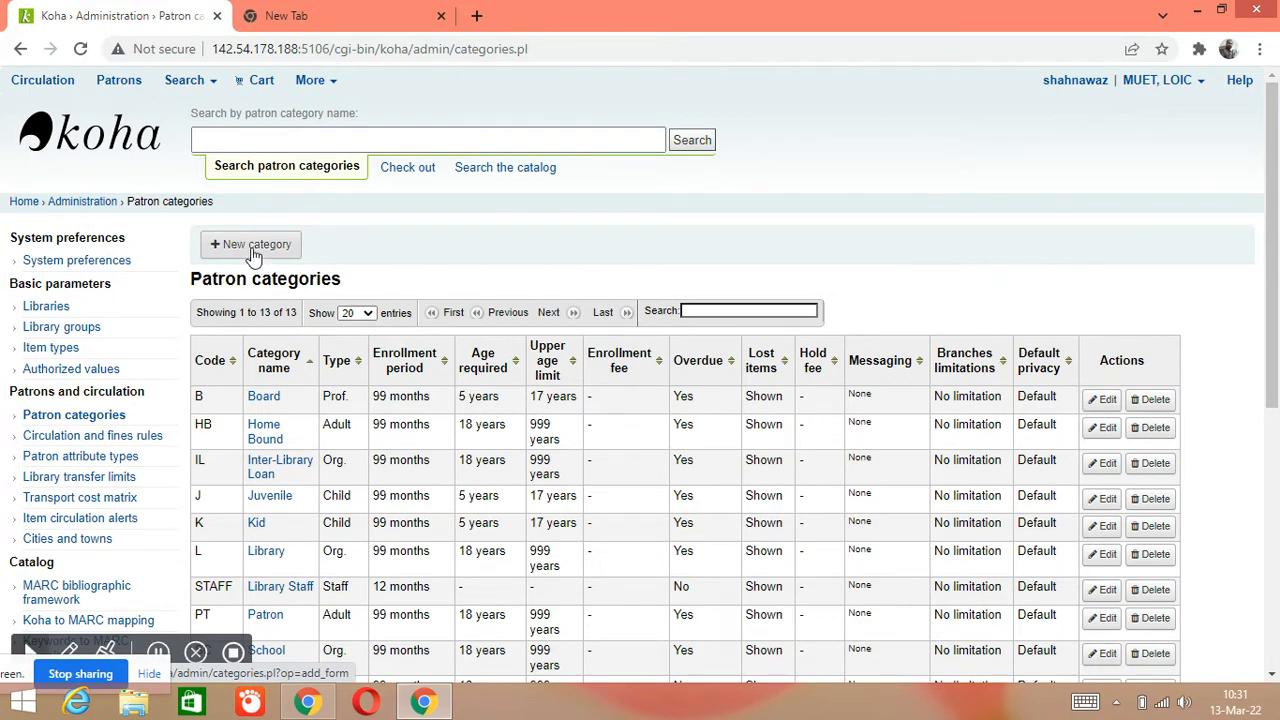
{"action": "left_click", "coordinate": [251, 254]}
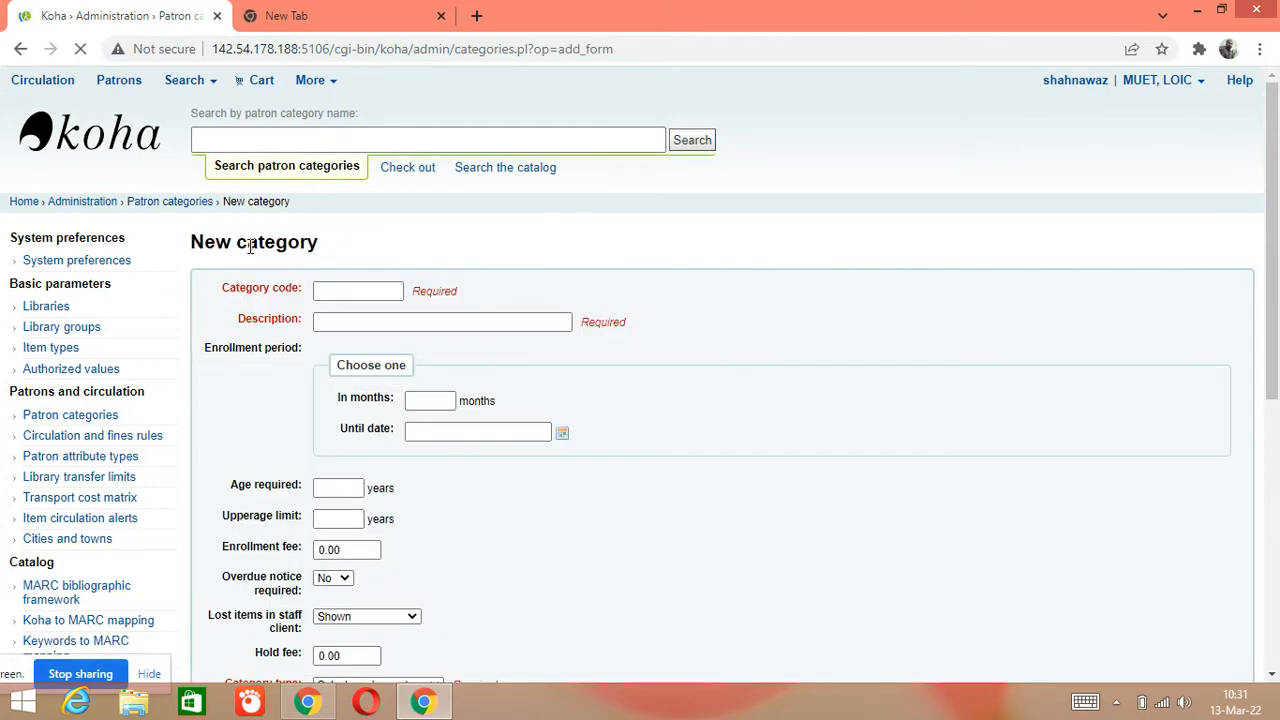
Place the cursor in the empty Category code field of the New category form
{"action": "scroll", "coordinate": [262, 292], "scroll_direction": "down", "scroll_amount": 1}
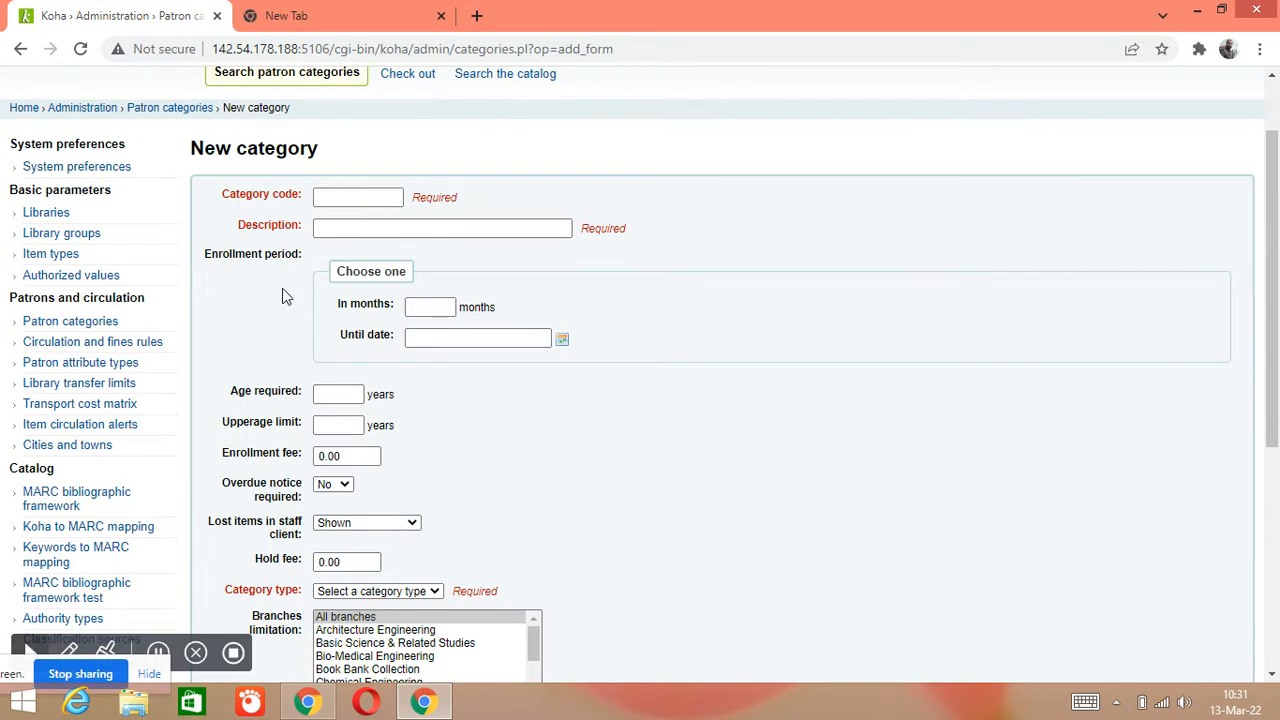
{"action": "left_click", "coordinate": [362, 196]}
{"action": "left_click", "coordinate": [370, 201]}
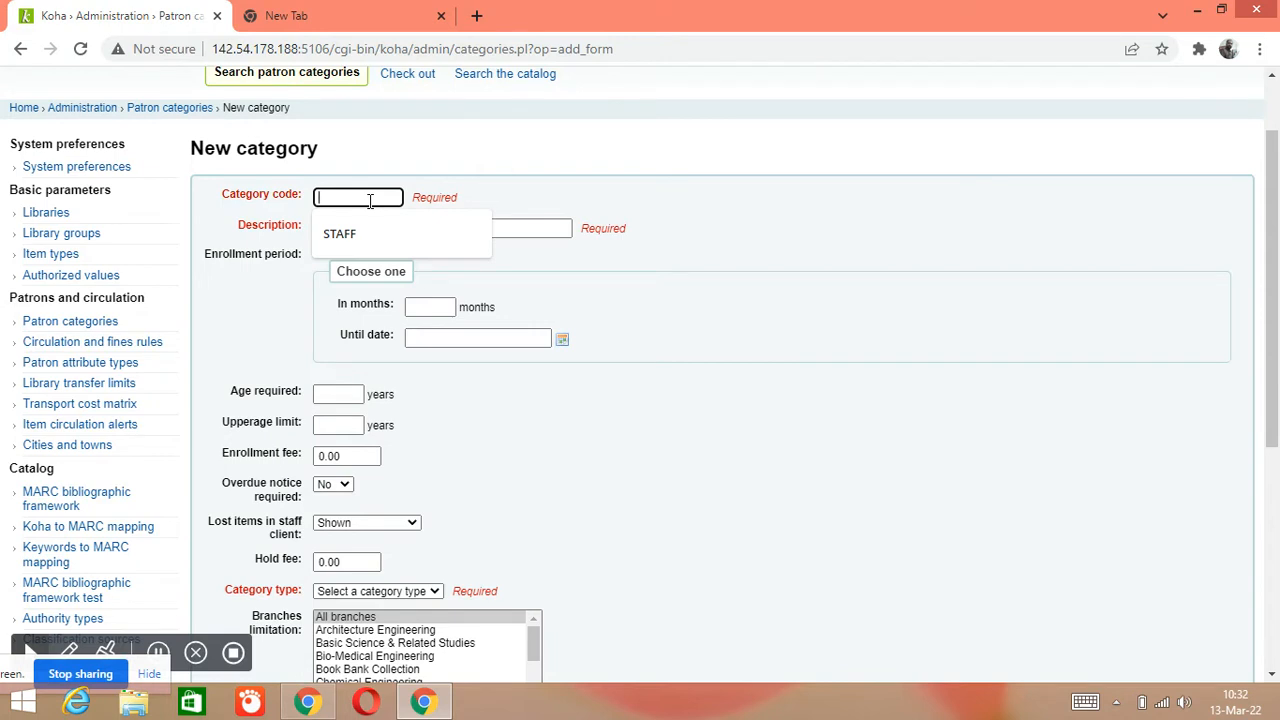
Enter category code STU and description 'Student Category'
{"action": "type", "text": "STU"}
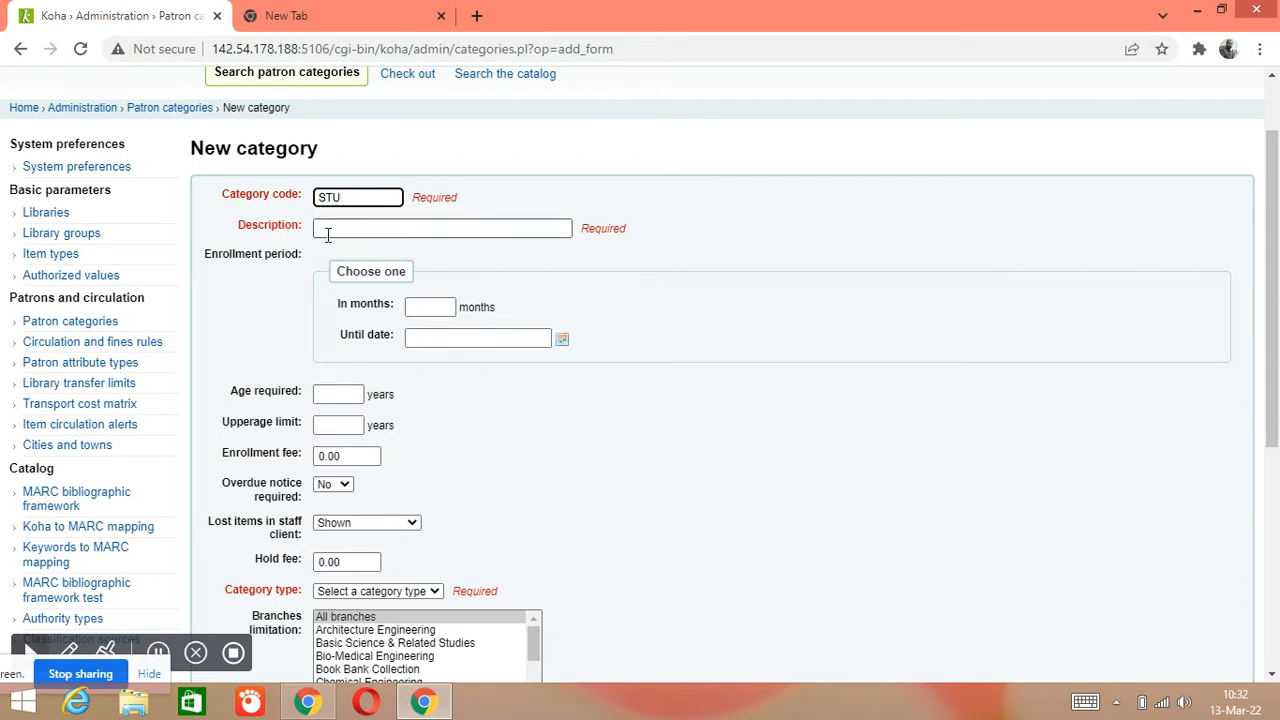
{"action": "left_click", "coordinate": [339, 229]}
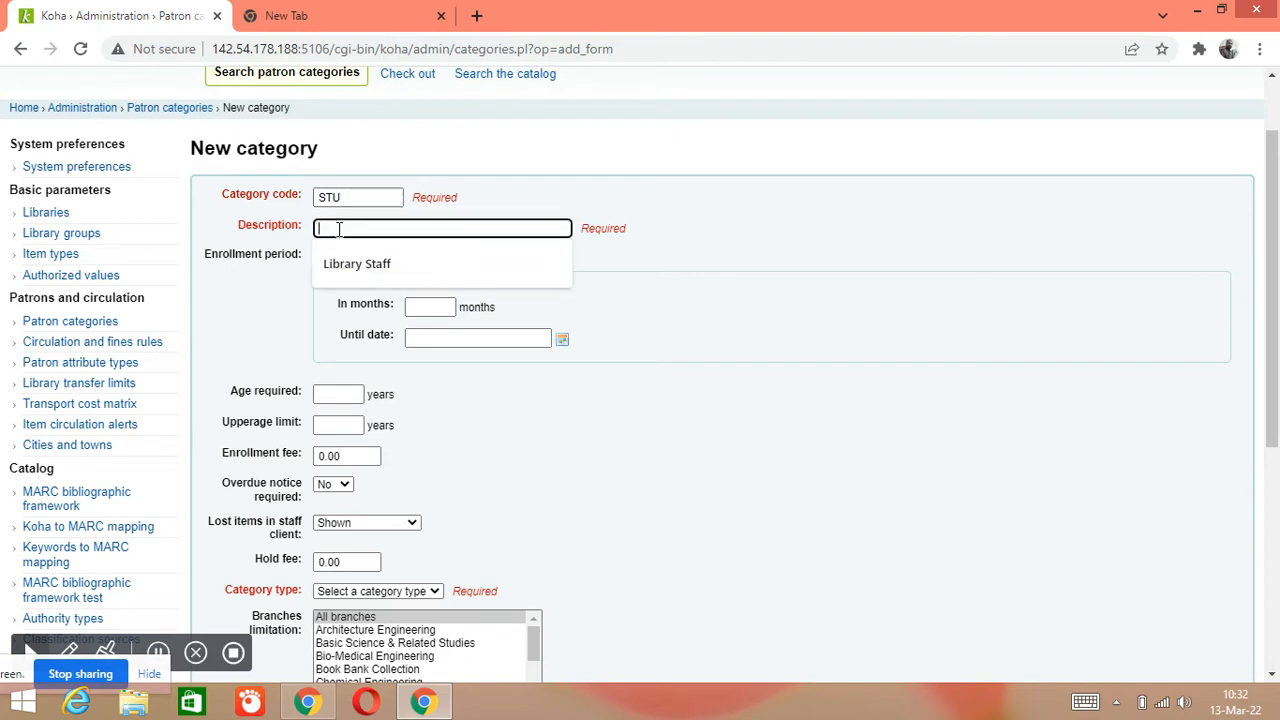
{"action": "type", "text": "Stu"}
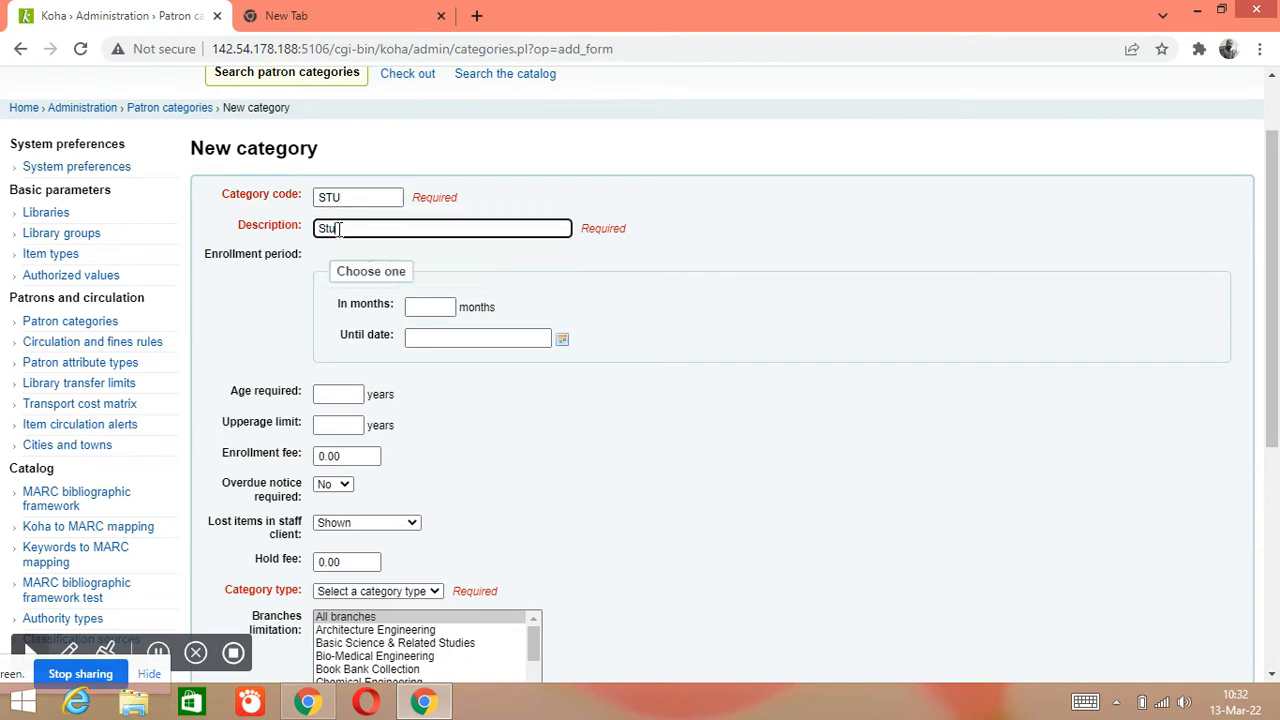
{"action": "type", "text": "dent Category"}
{"action": "left_click", "coordinate": [420, 306]}
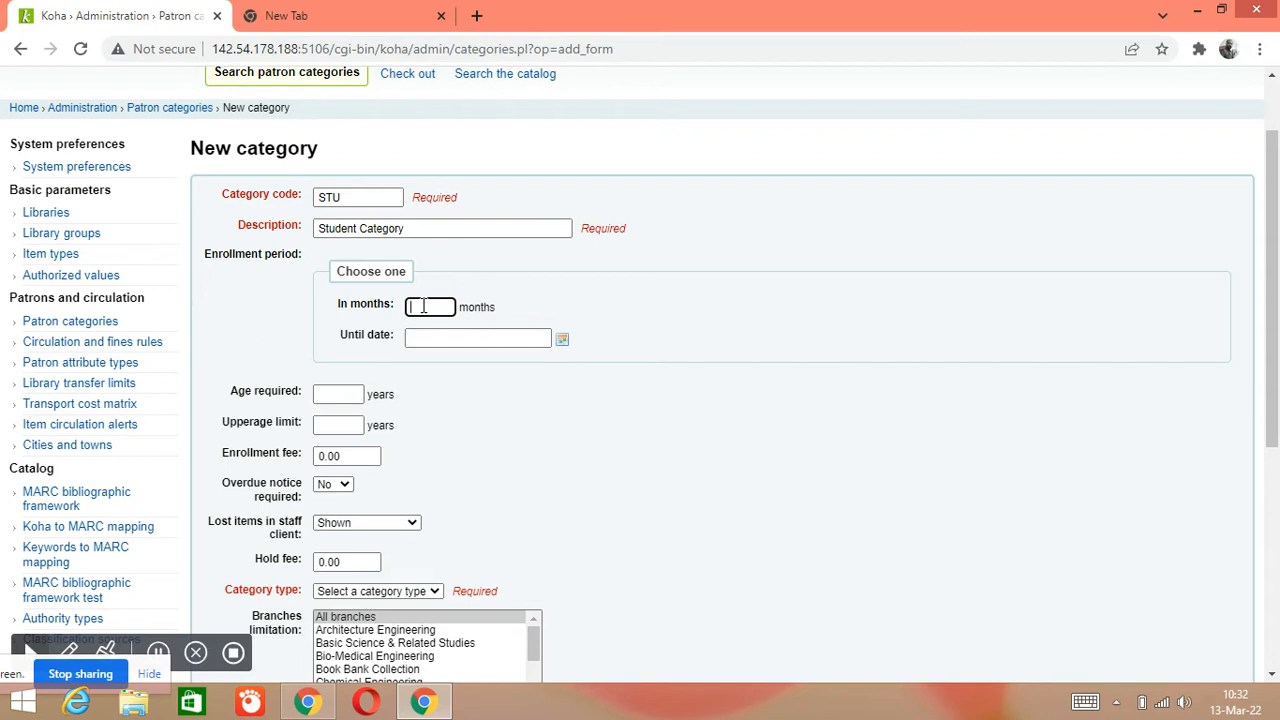
Enter a 48-month enrollment period, leaving the Until date empty
{"action": "type", "text": "48"}
{"action": "left_click", "coordinate": [472, 341]}
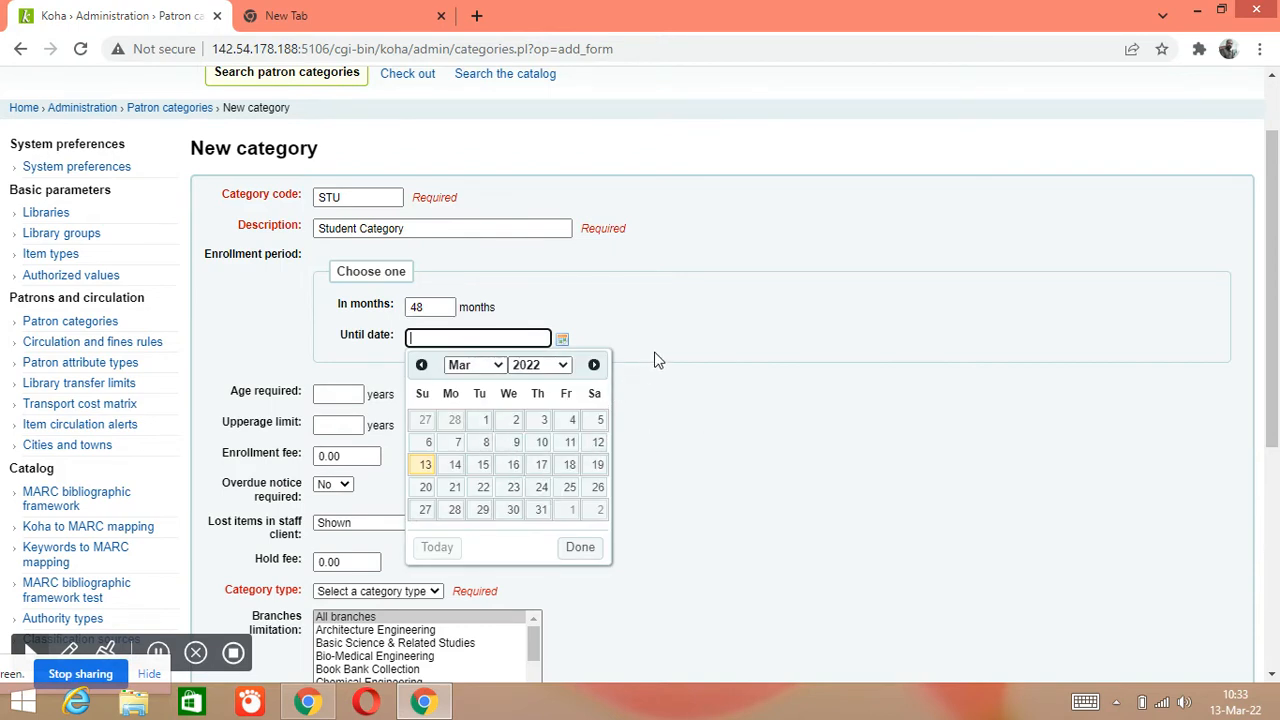
{"action": "left_click", "coordinate": [685, 392]}
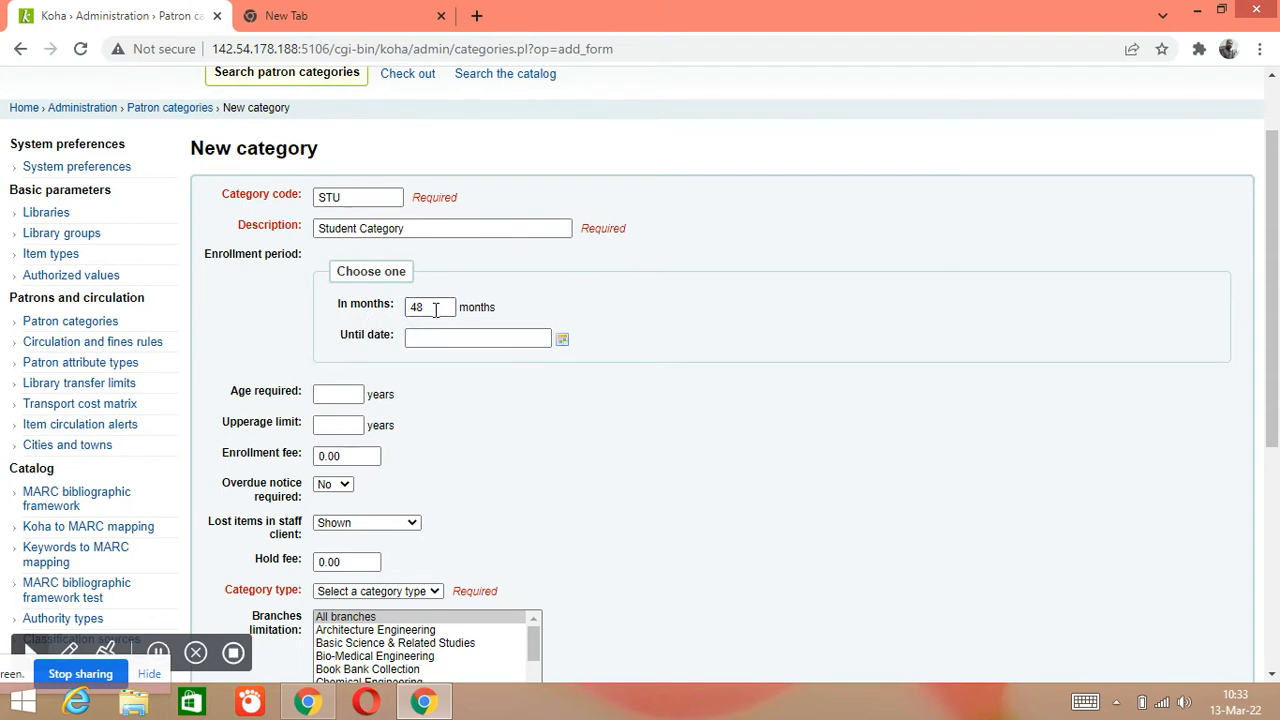
{"action": "left_click", "coordinate": [435, 309]}
{"action": "scroll", "coordinate": [388, 362], "scroll_direction": "down", "scroll_amount": 1}
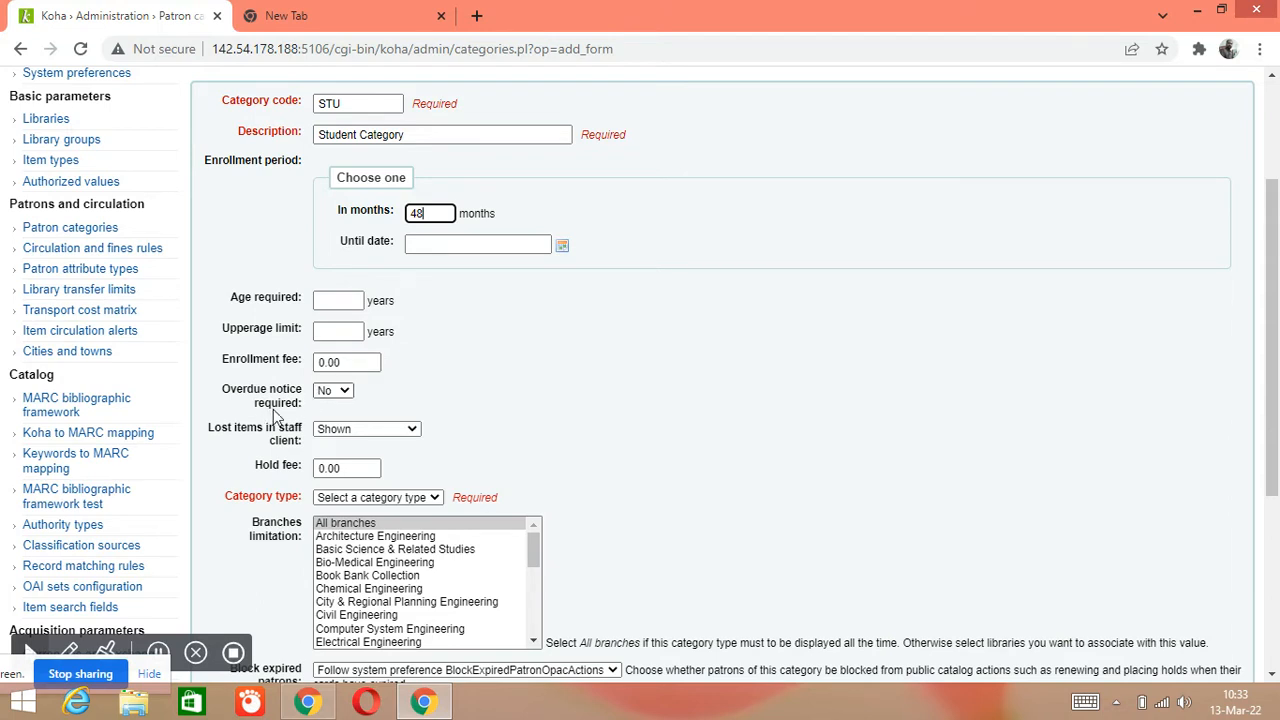
{"action": "left_click", "coordinate": [333, 390]}
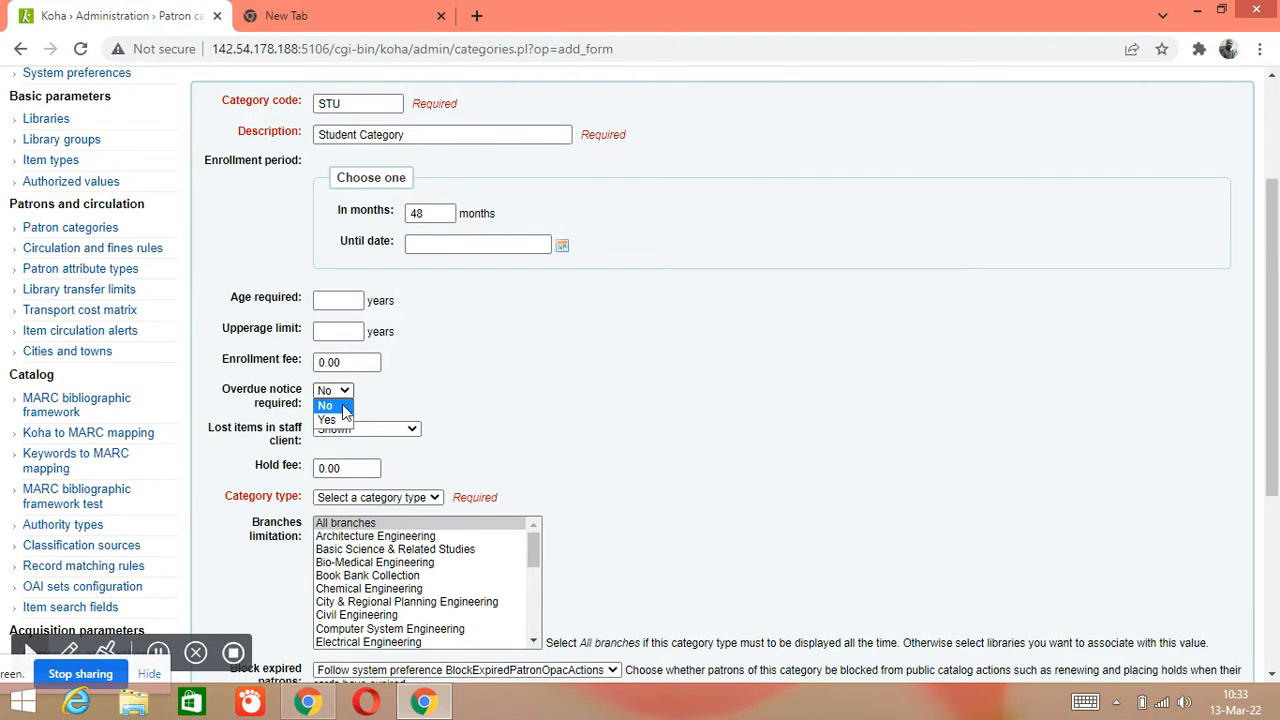
{"action": "left_click", "coordinate": [371, 395]}
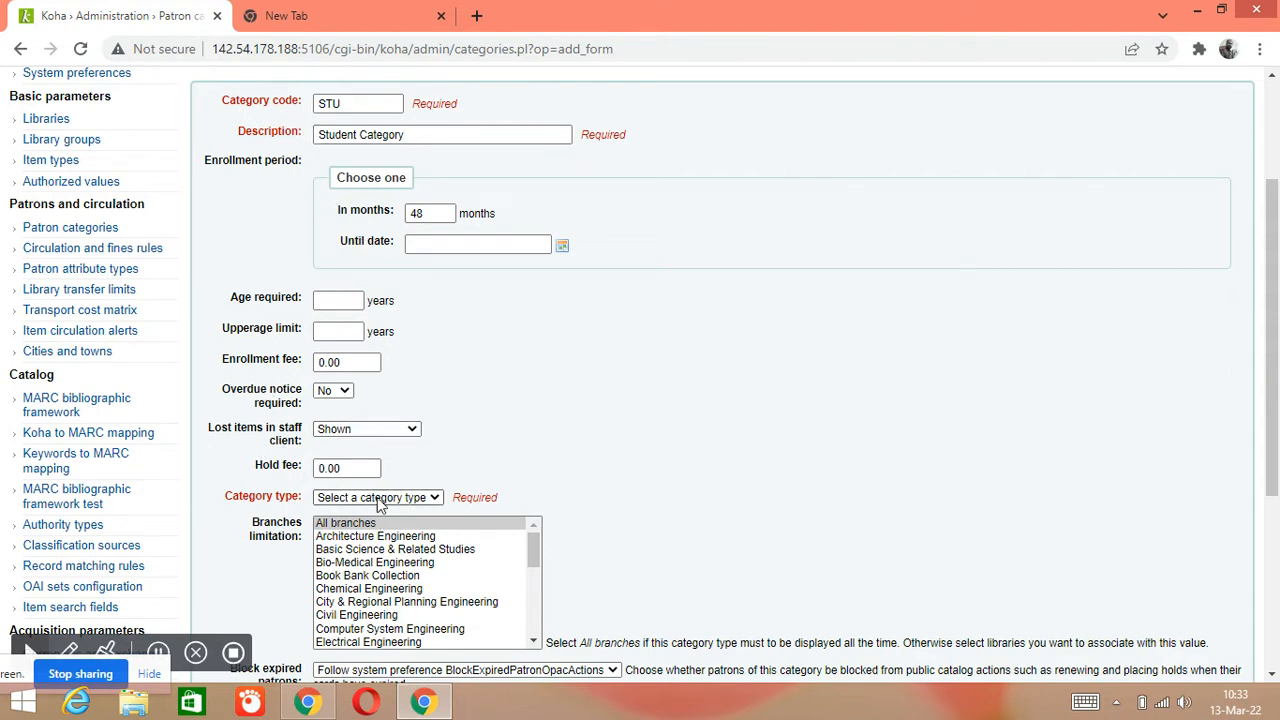
{"action": "scroll", "coordinate": [428, 510], "scroll_direction": "down", "scroll_amount": 1}
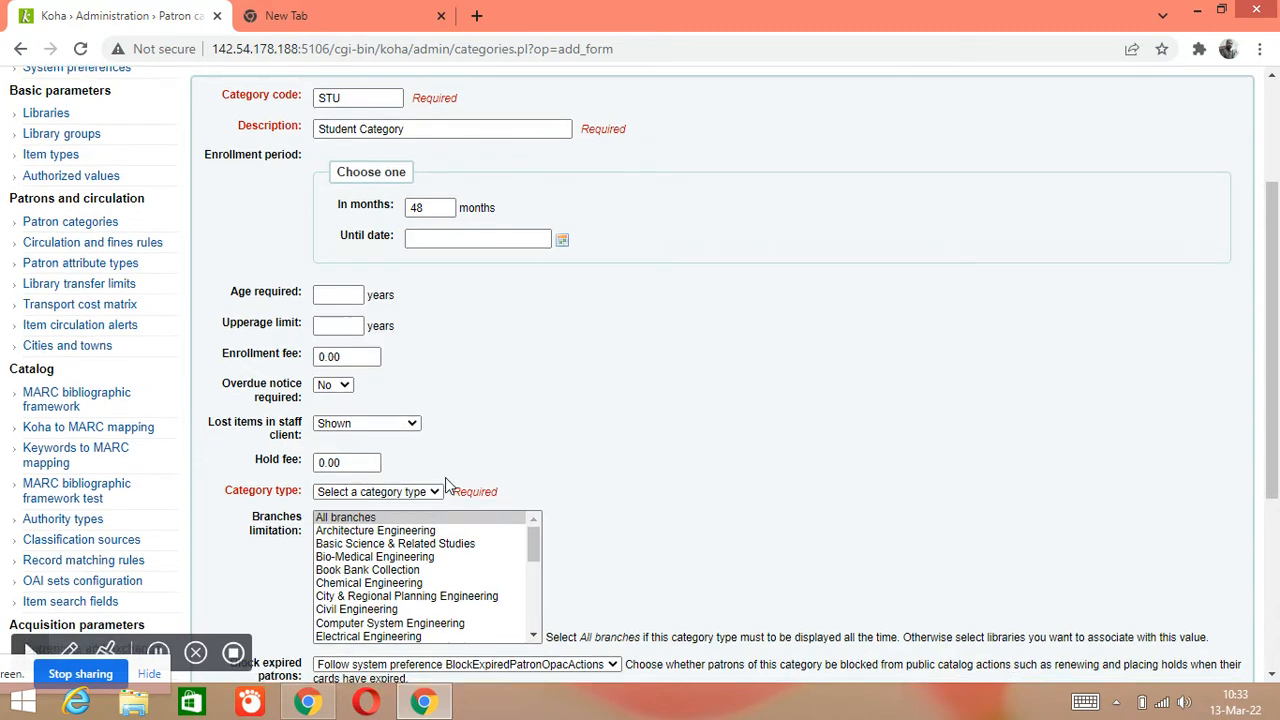
{"action": "left_click", "coordinate": [435, 405]}
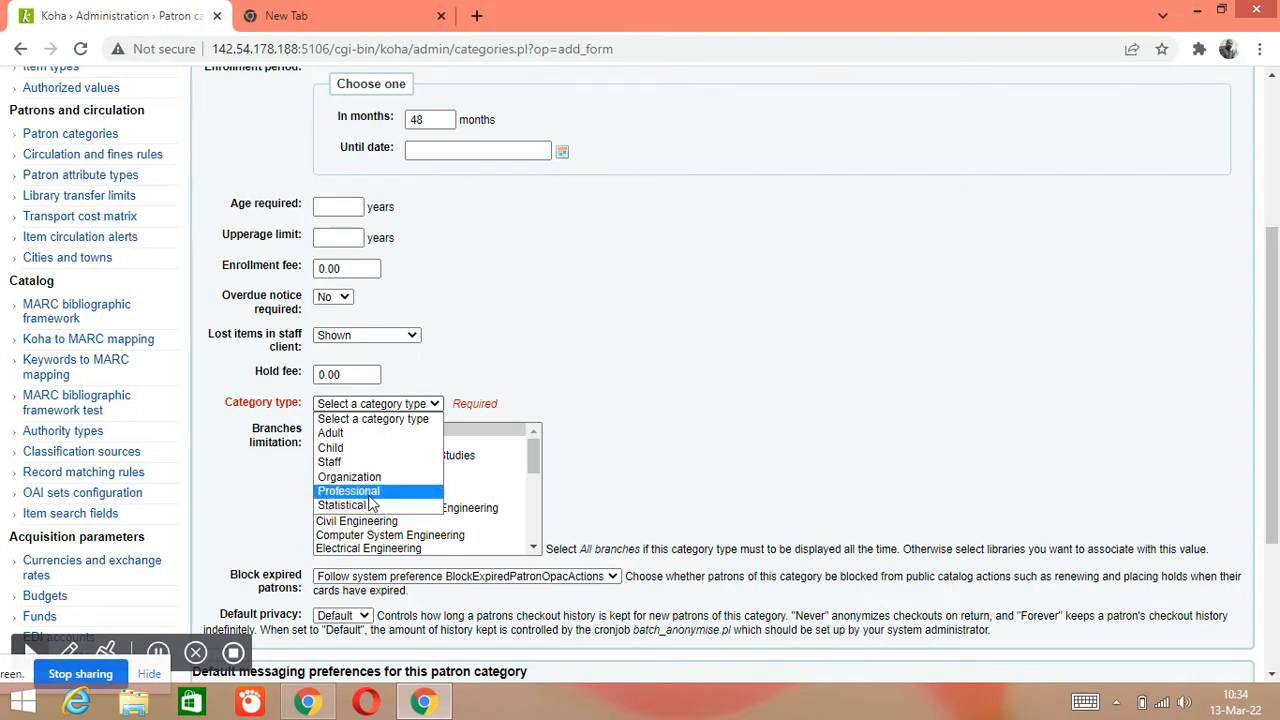
{"action": "scroll", "coordinate": [470, 242], "scroll_direction": "up", "scroll_amount": 1}
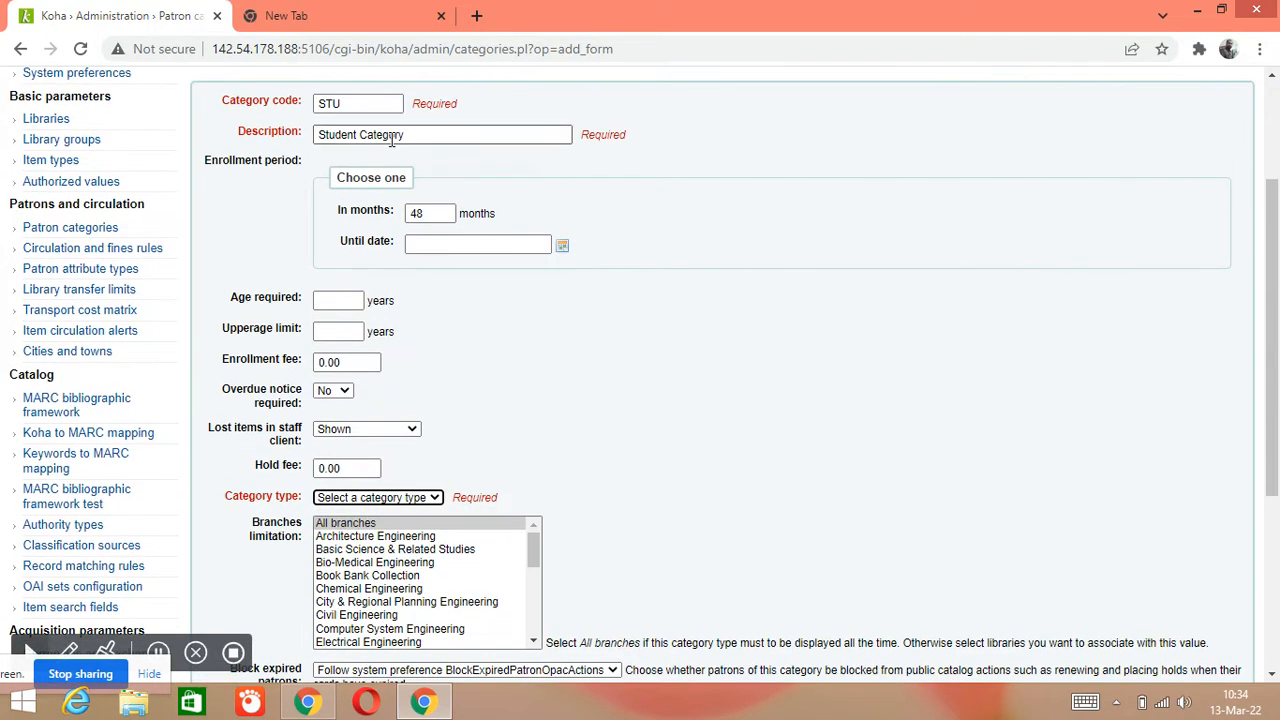
{"action": "scroll", "coordinate": [403, 300], "scroll_direction": "down", "scroll_amount": 2}
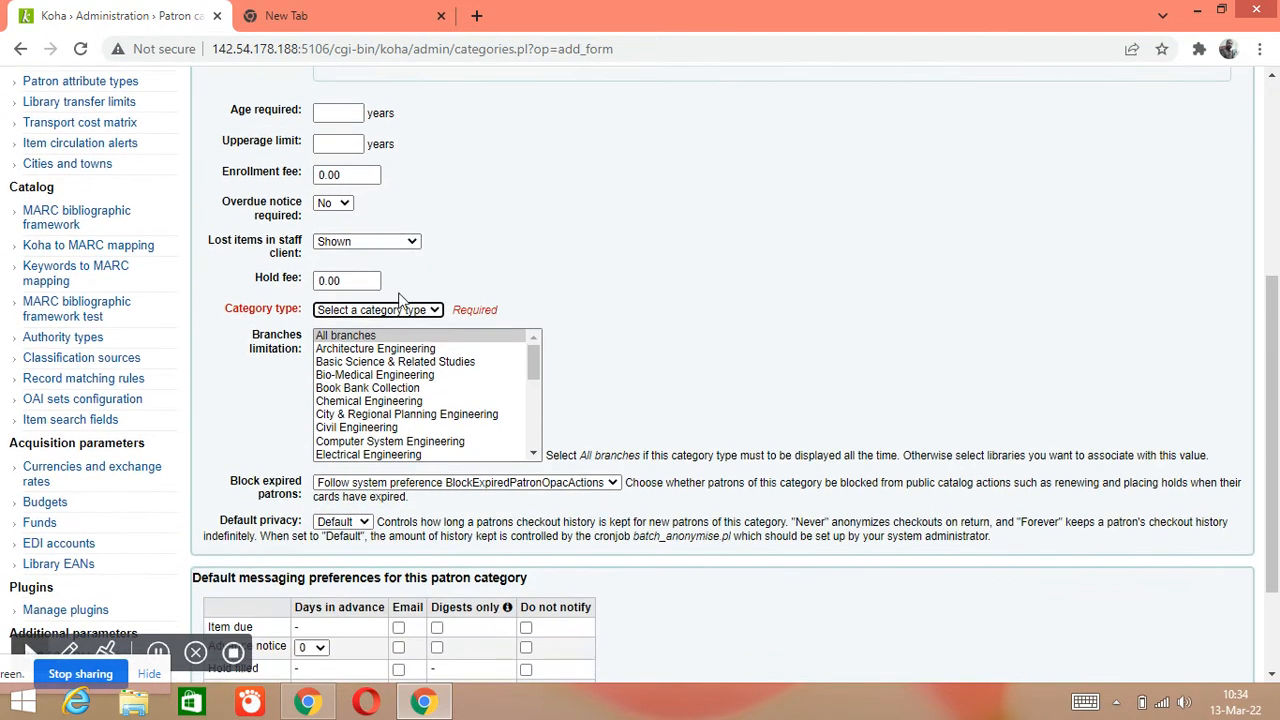
Choose Adult as the category type for Student Category
{"action": "left_click", "coordinate": [405, 316]}
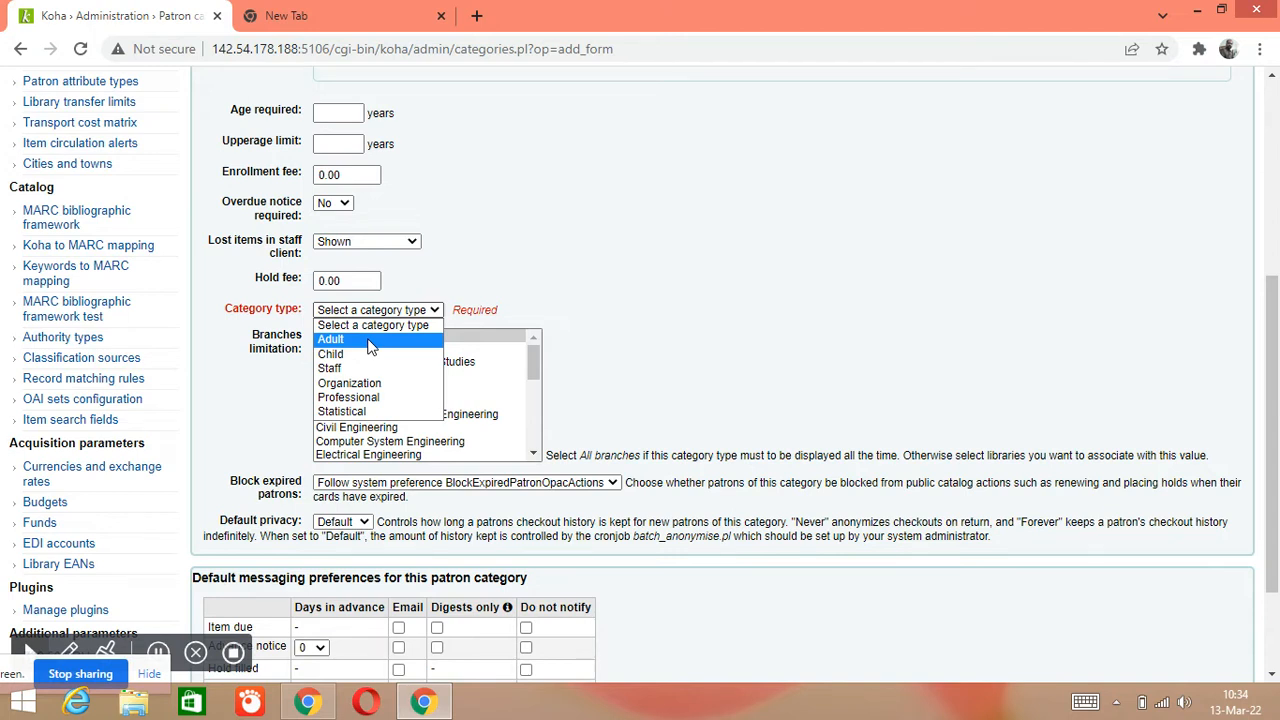
{"action": "left_click", "coordinate": [370, 341]}
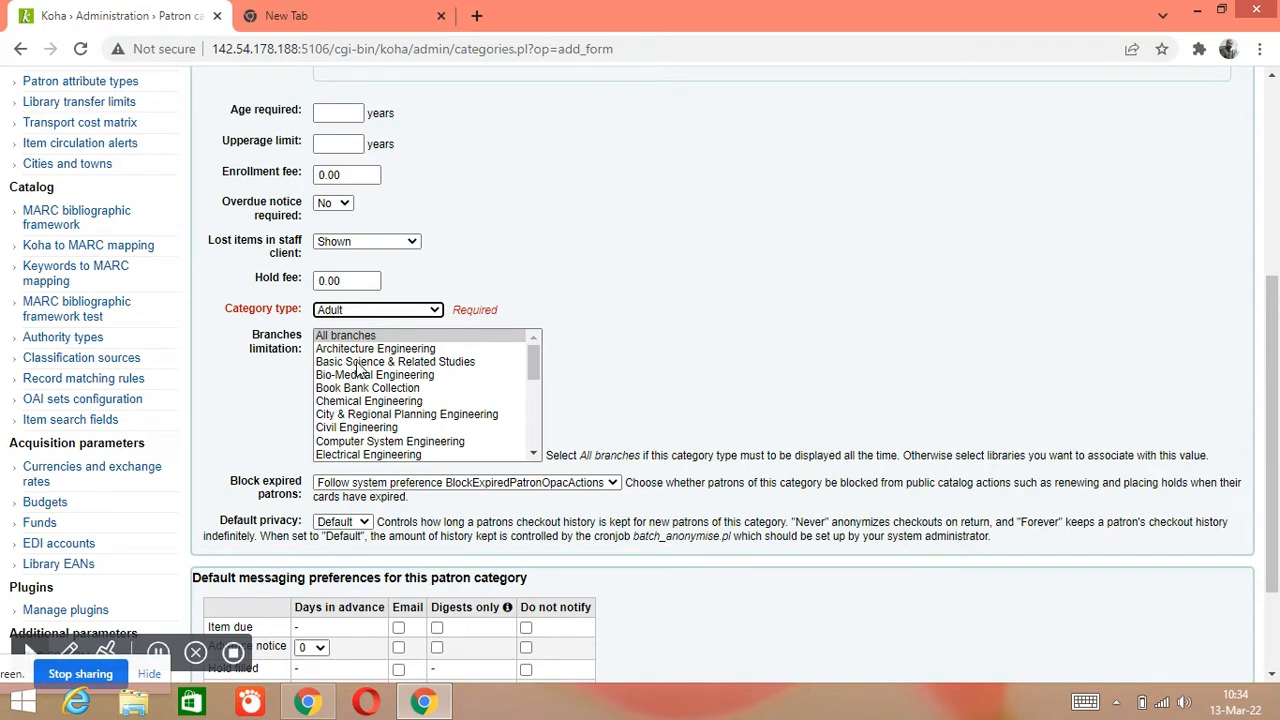
{"action": "scroll", "coordinate": [352, 398], "scroll_direction": "down", "scroll_amount": 1}
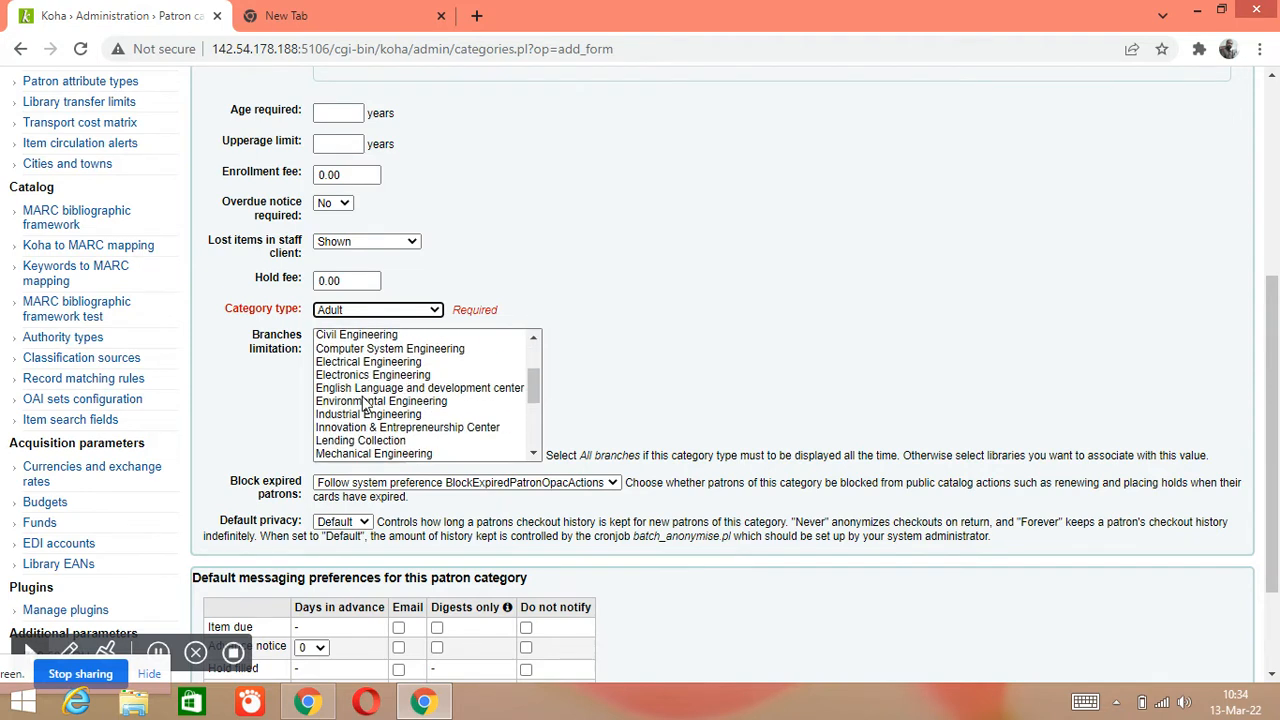
{"action": "scroll", "coordinate": [378, 360], "scroll_direction": "up", "scroll_amount": 4}
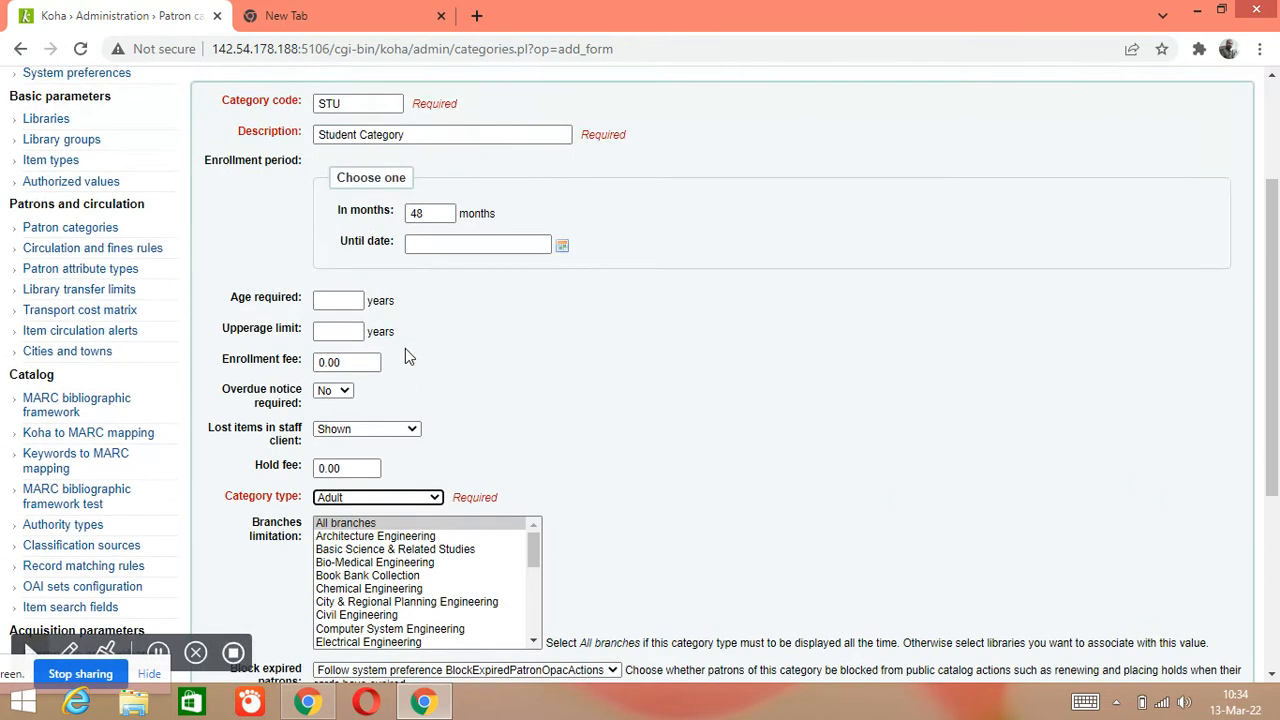
Select All branches as the branch limitation
{"action": "scroll", "coordinate": [790, 460], "scroll_direction": "down", "scroll_amount": 1}
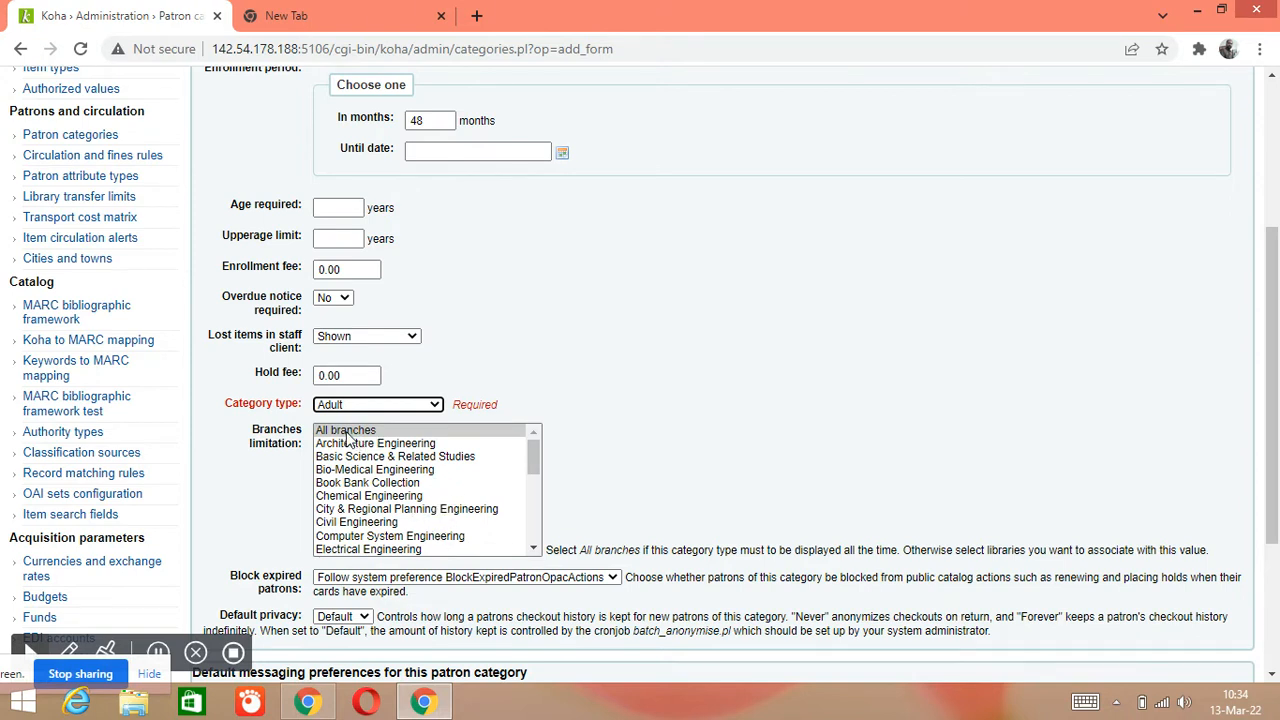
{"action": "left_click", "coordinate": [348, 437]}
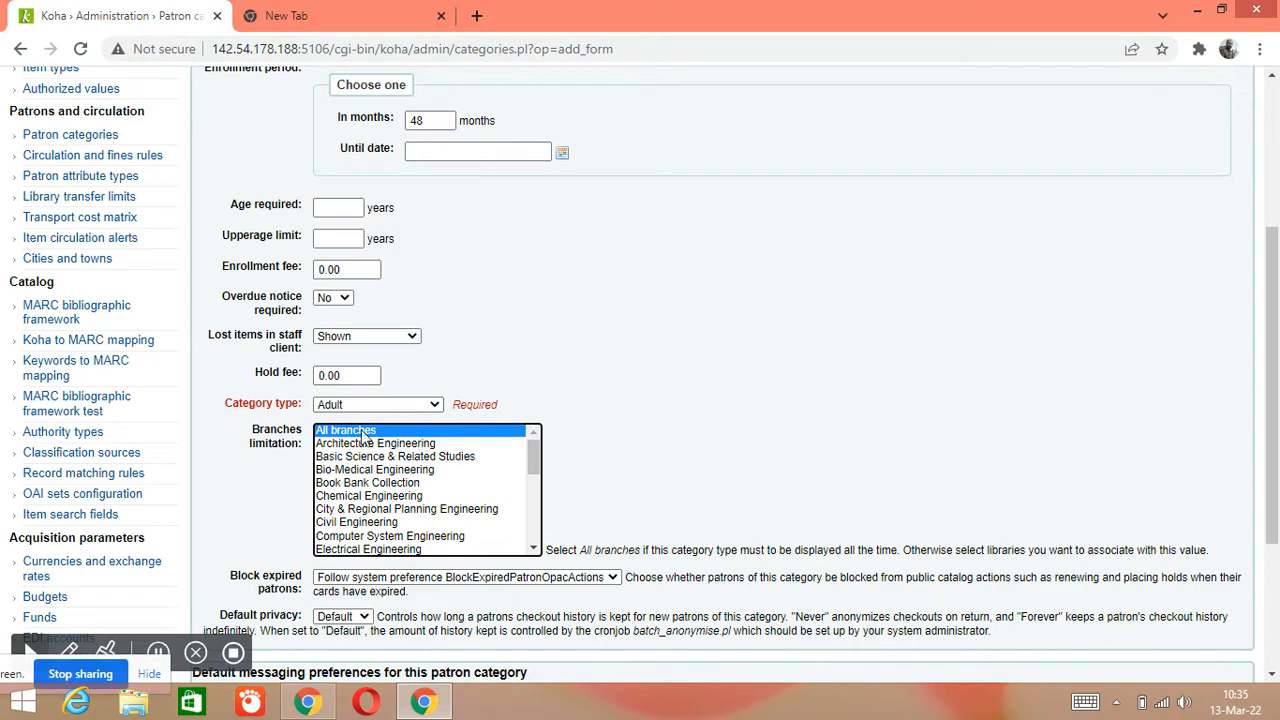
{"action": "scroll", "coordinate": [490, 404], "scroll_direction": "down", "scroll_amount": 2}
{"action": "scroll", "coordinate": [470, 405], "scroll_direction": "down", "scroll_amount": 1}
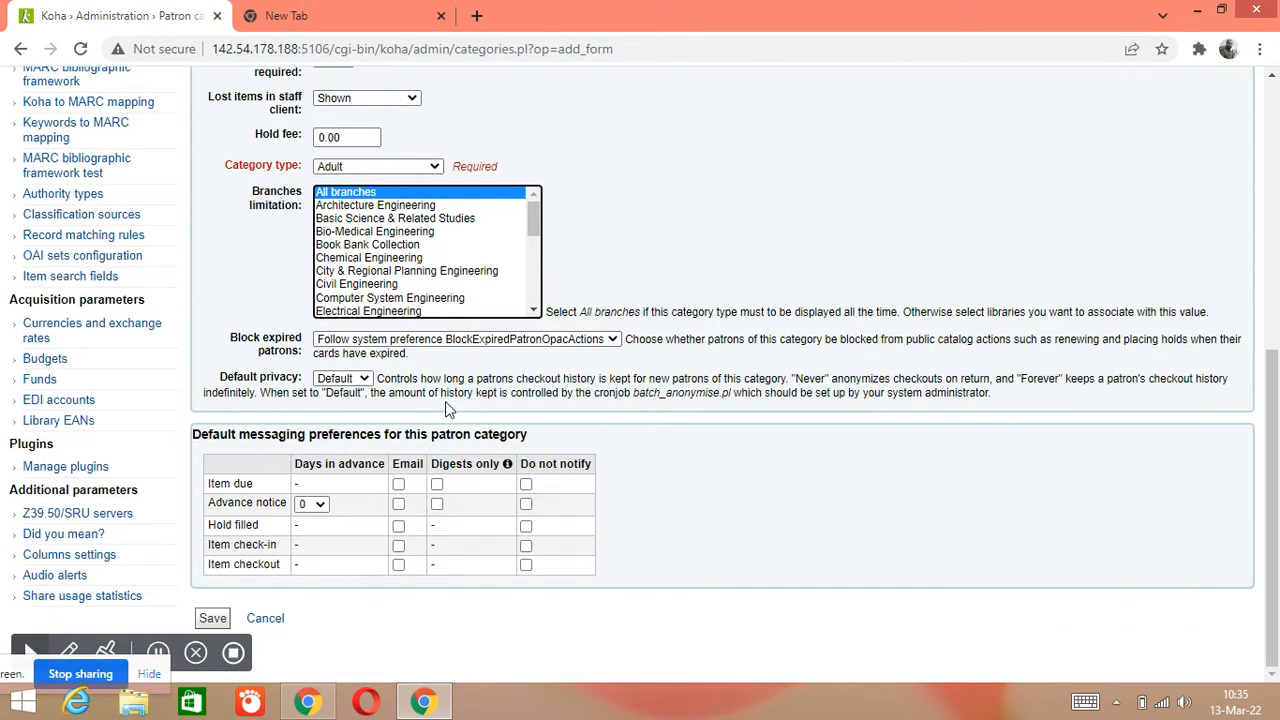
Save the new STU Student Category
{"action": "left_click", "coordinate": [213, 620]}
{"action": "left_click", "coordinate": [213, 620]}
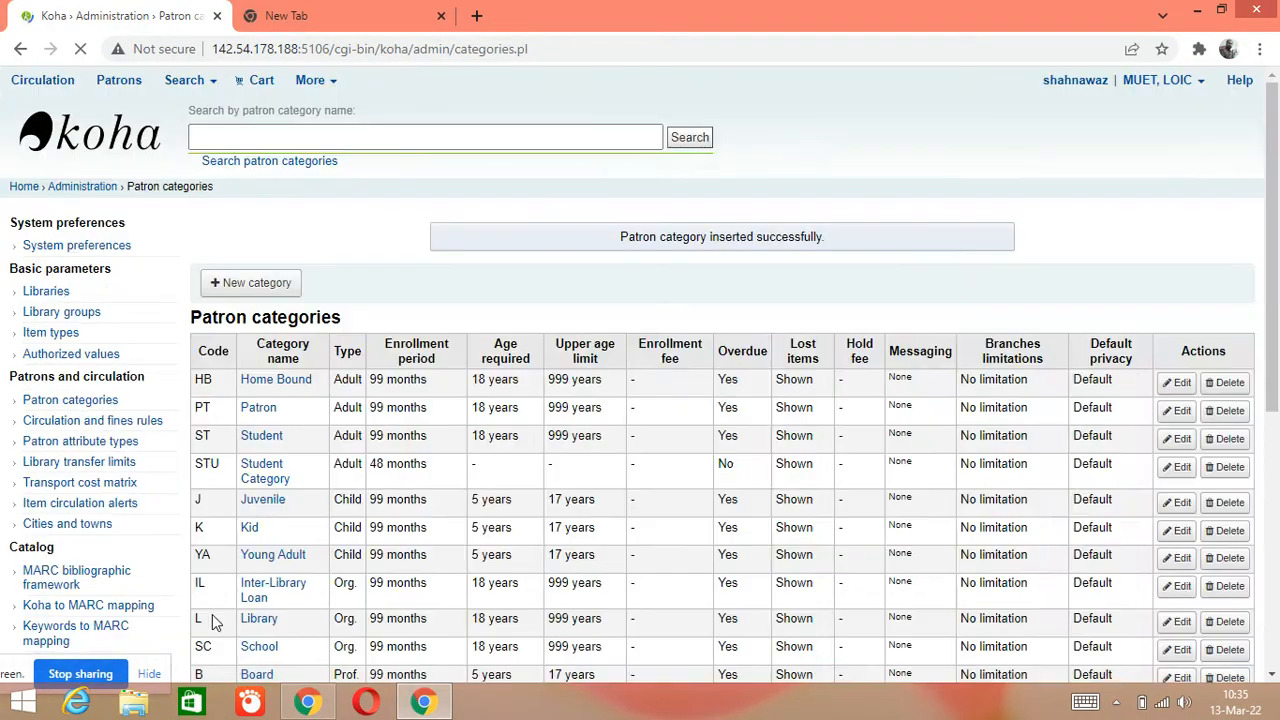
{"action": "scroll", "coordinate": [316, 395], "scroll_direction": "down", "scroll_amount": 3}
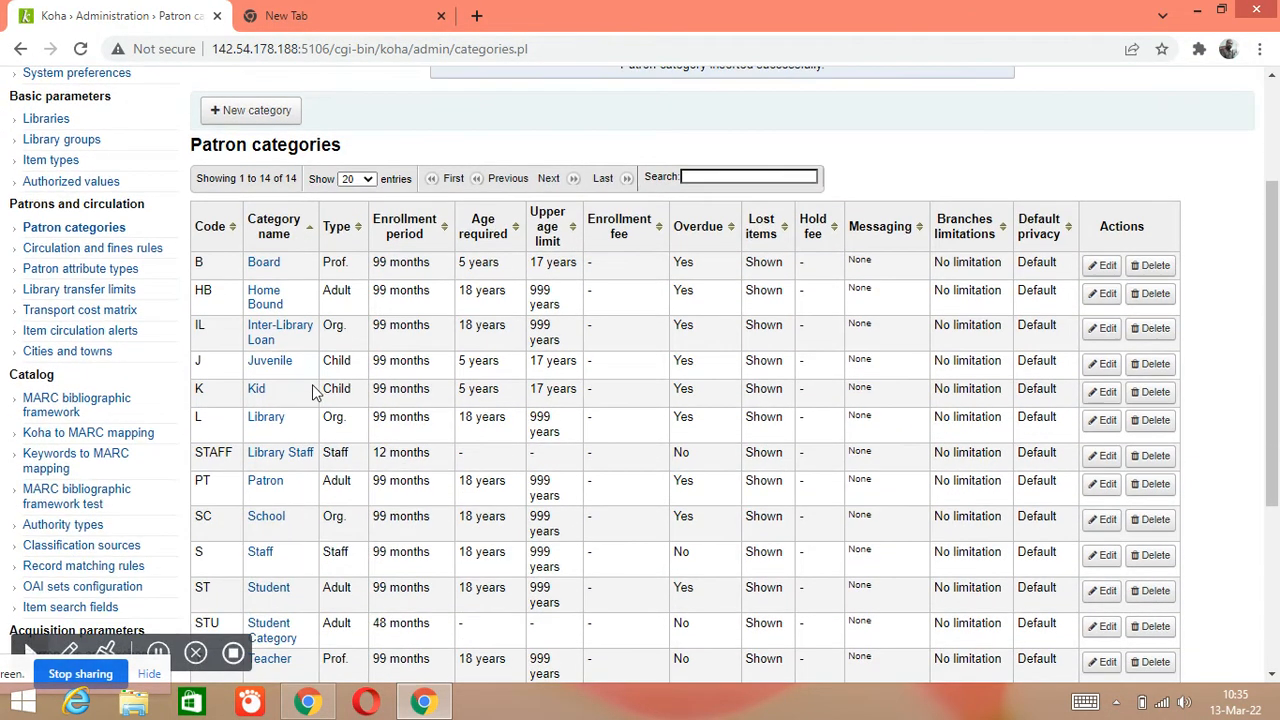
{"action": "scroll", "coordinate": [305, 400], "scroll_direction": "down", "scroll_amount": 1}
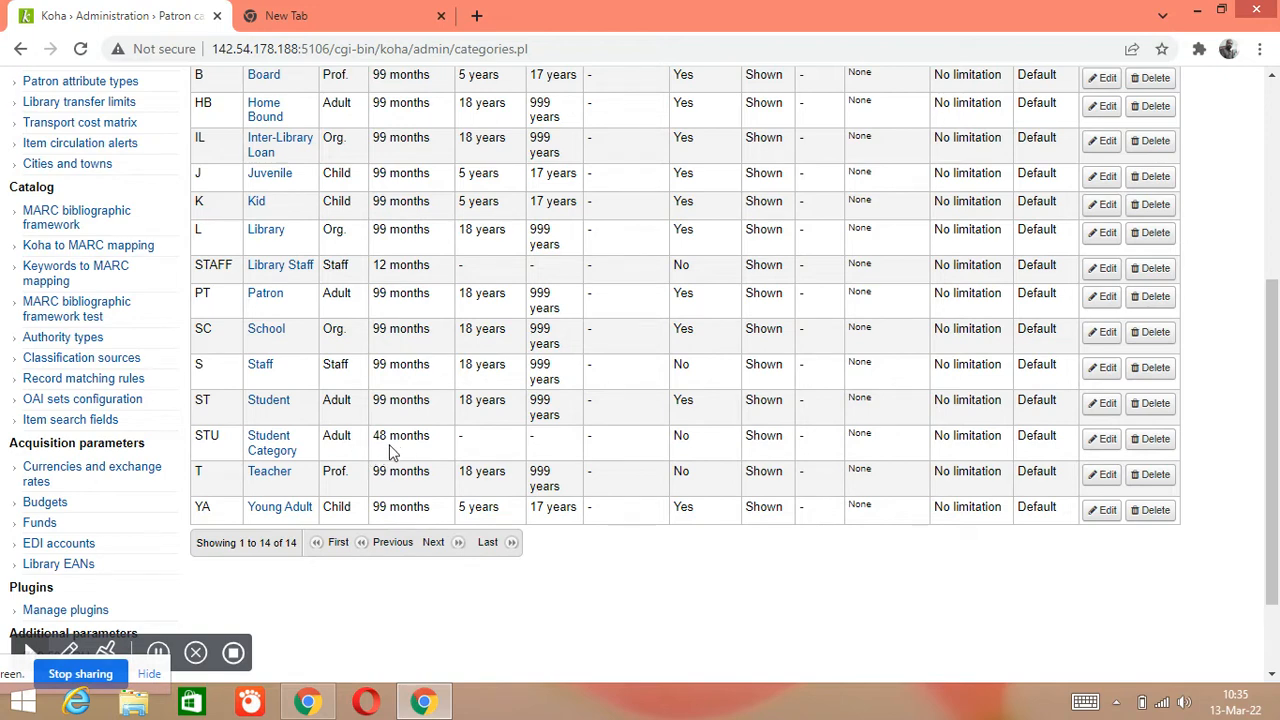
Check the 14-category list for STU Student Category, Adult, 48 months
{"action": "scroll", "coordinate": [430, 462], "scroll_direction": "up", "scroll_amount": 2}
{"action": "scroll", "coordinate": [425, 465], "scroll_direction": "down", "scroll_amount": 1}
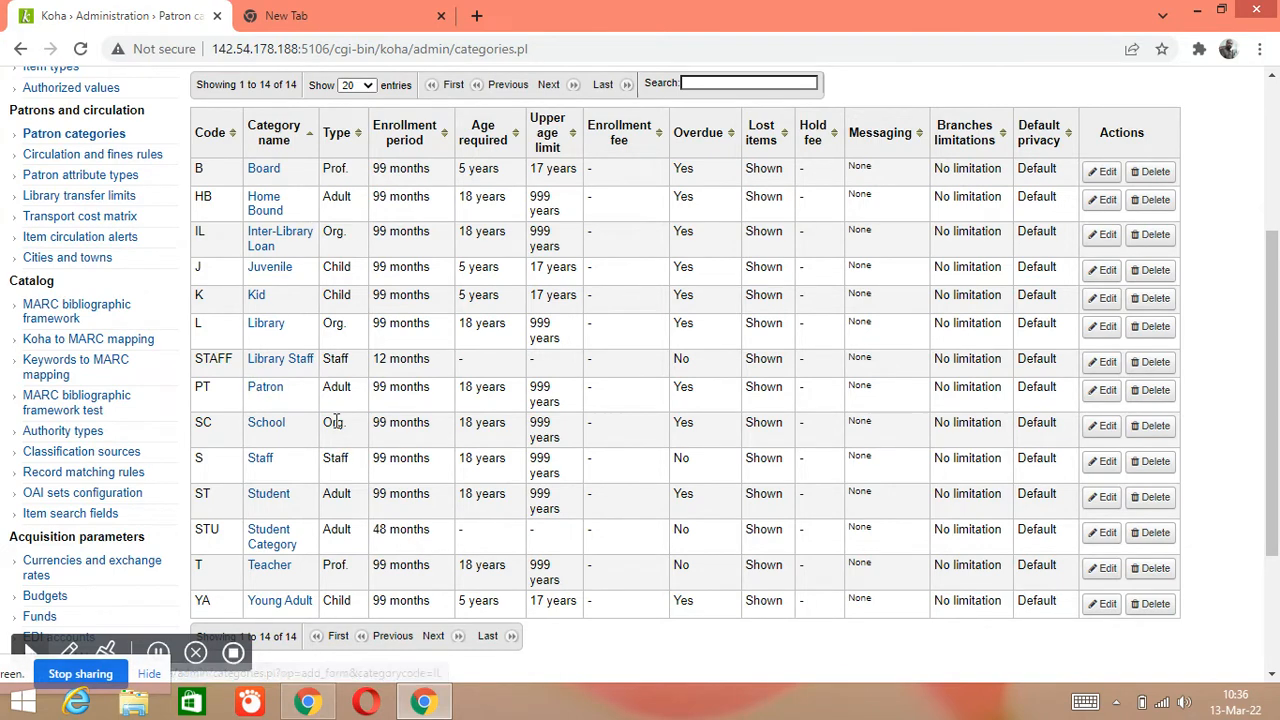
{"action": "scroll", "coordinate": [280, 460], "scroll_direction": "down", "scroll_amount": 2}
{"action": "scroll", "coordinate": [286, 466], "scroll_direction": "up", "scroll_amount": 3}
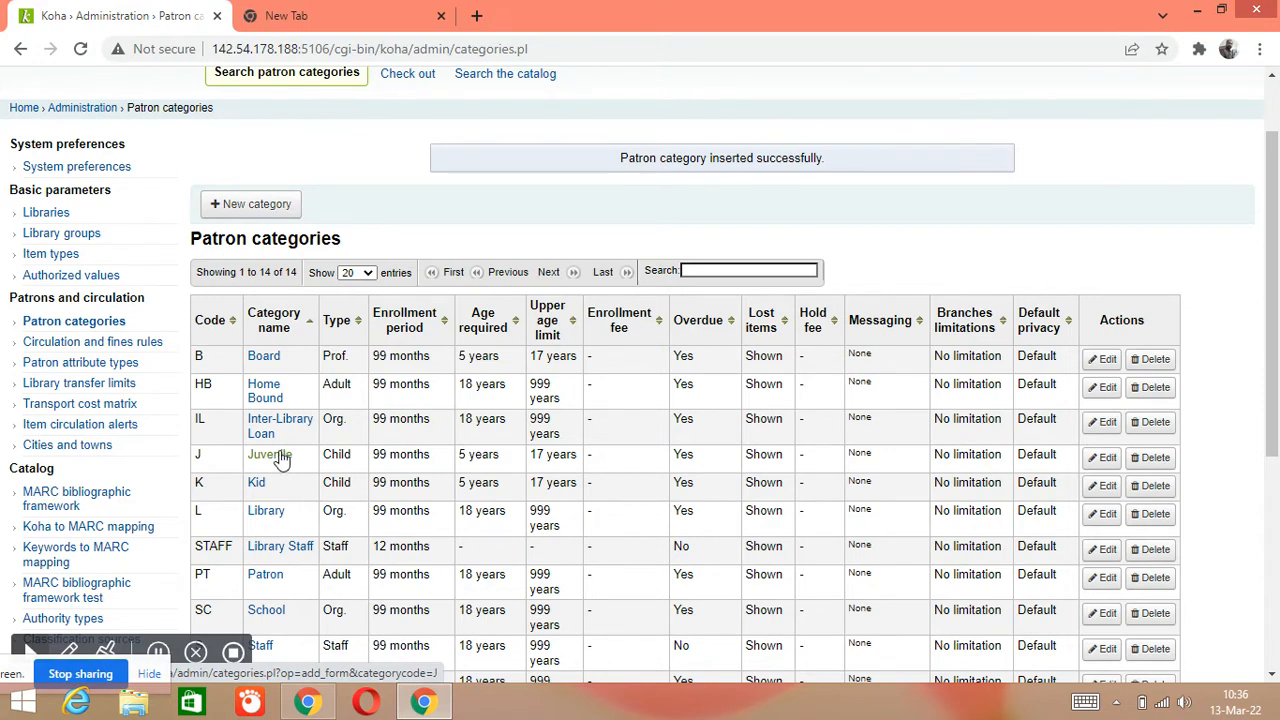
{"action": "scroll", "coordinate": [284, 460], "scroll_direction": "down", "scroll_amount": 3}
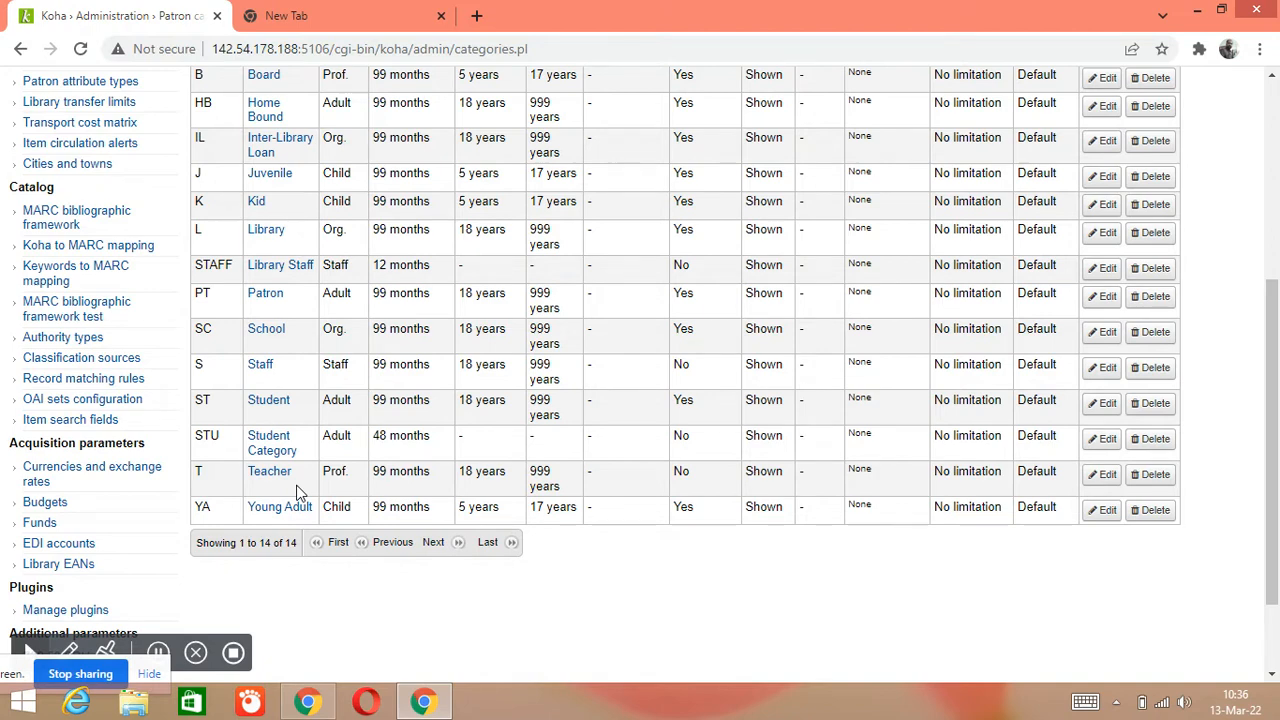
{"action": "scroll", "coordinate": [296, 492], "scroll_direction": "up", "scroll_amount": 1}
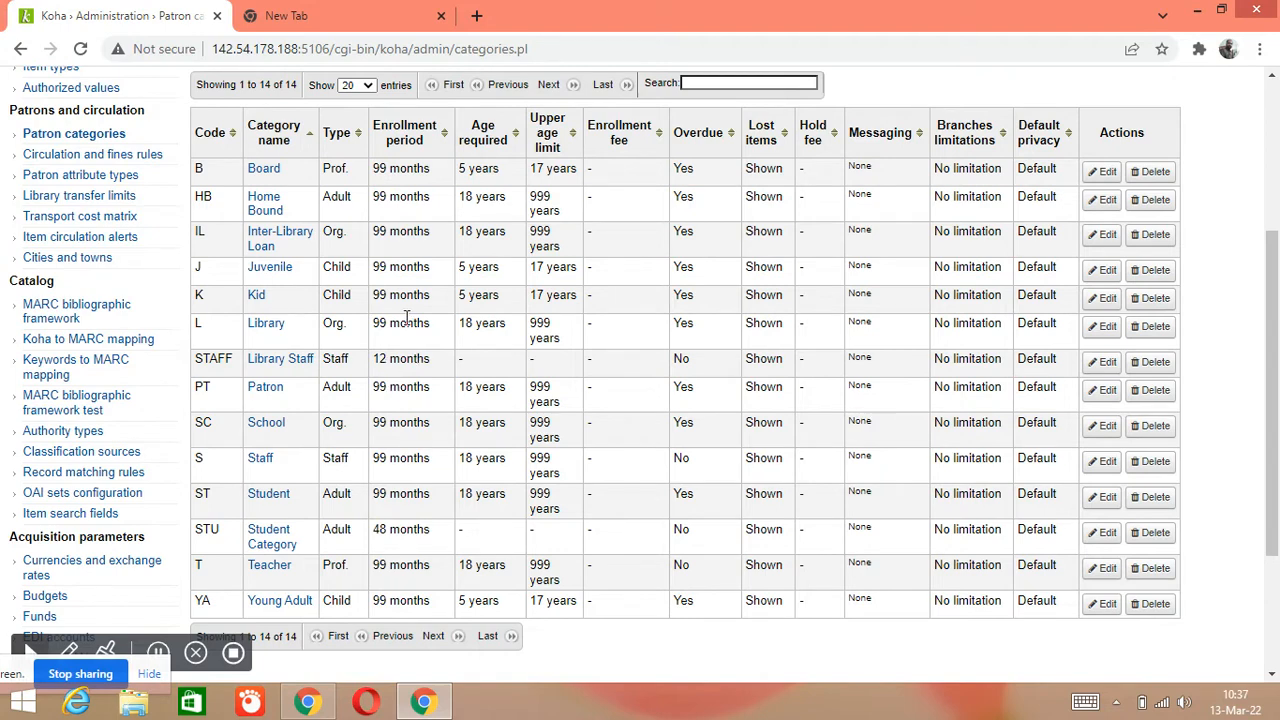
{"action": "scroll", "coordinate": [370, 358], "scroll_direction": "up", "scroll_amount": 1}
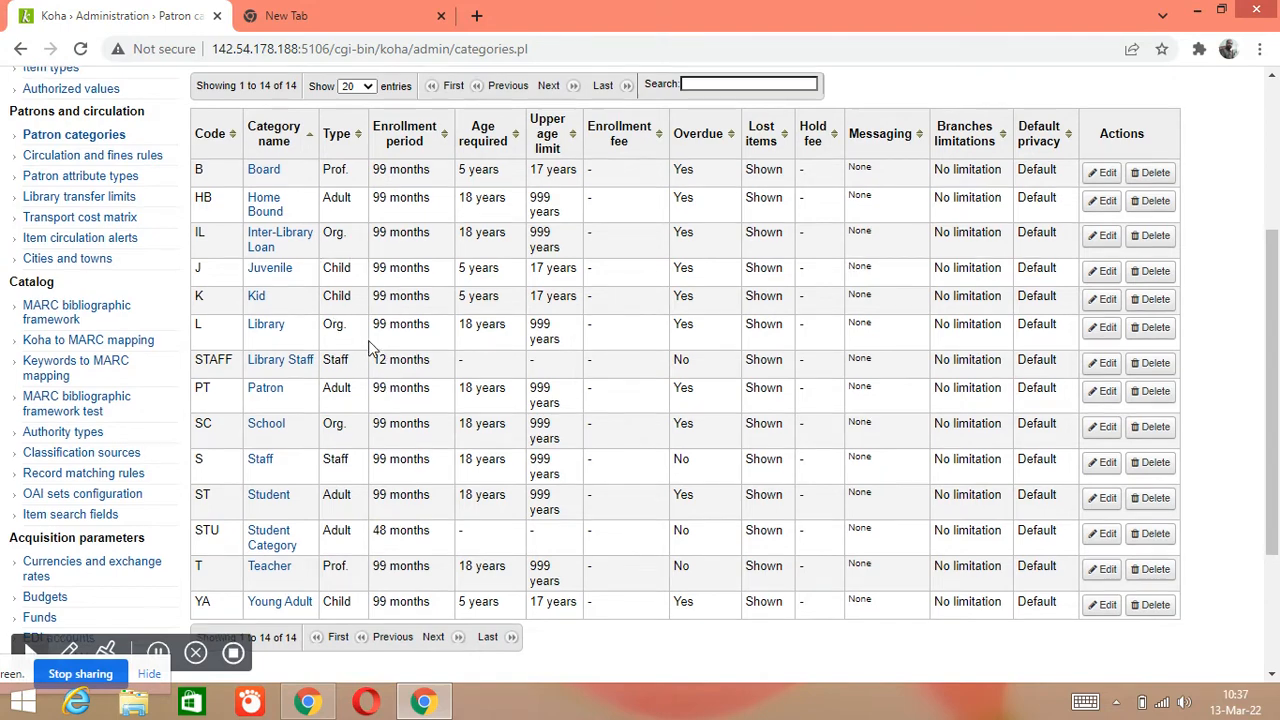
{"action": "scroll", "coordinate": [370, 345], "scroll_direction": "up", "scroll_amount": 1}
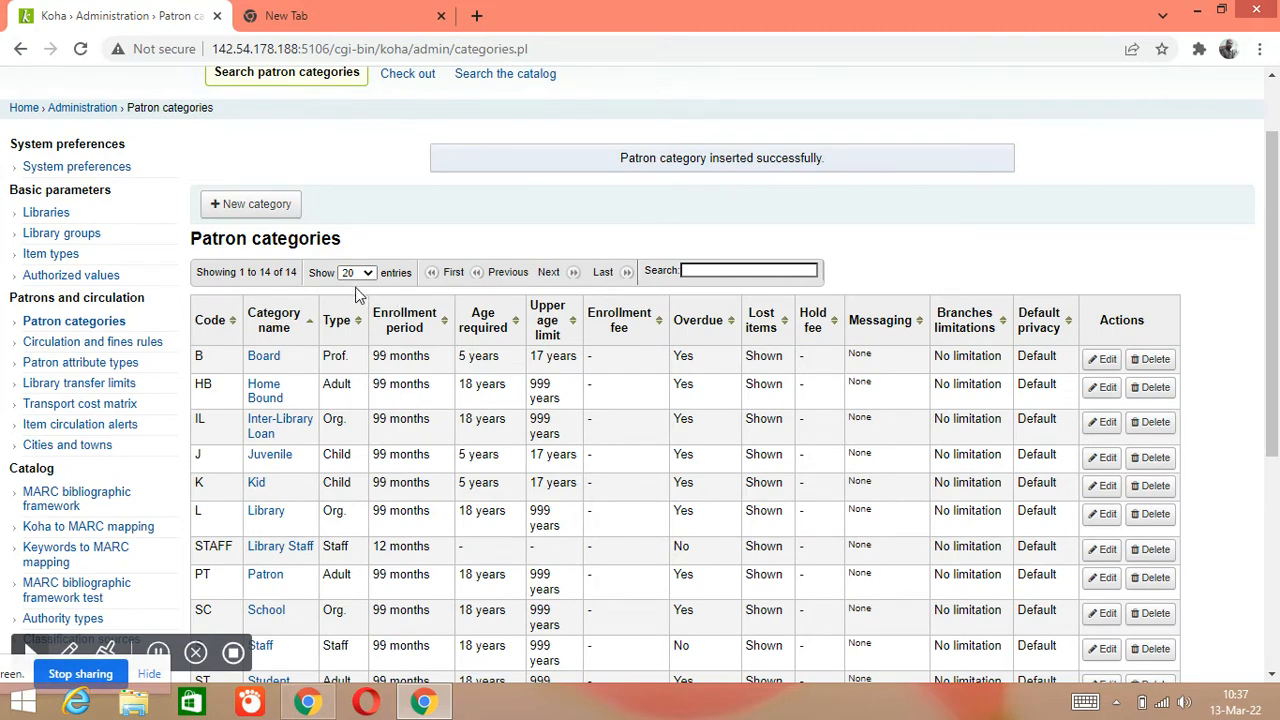
{"action": "scroll", "coordinate": [355, 290], "scroll_direction": "down", "scroll_amount": 2}
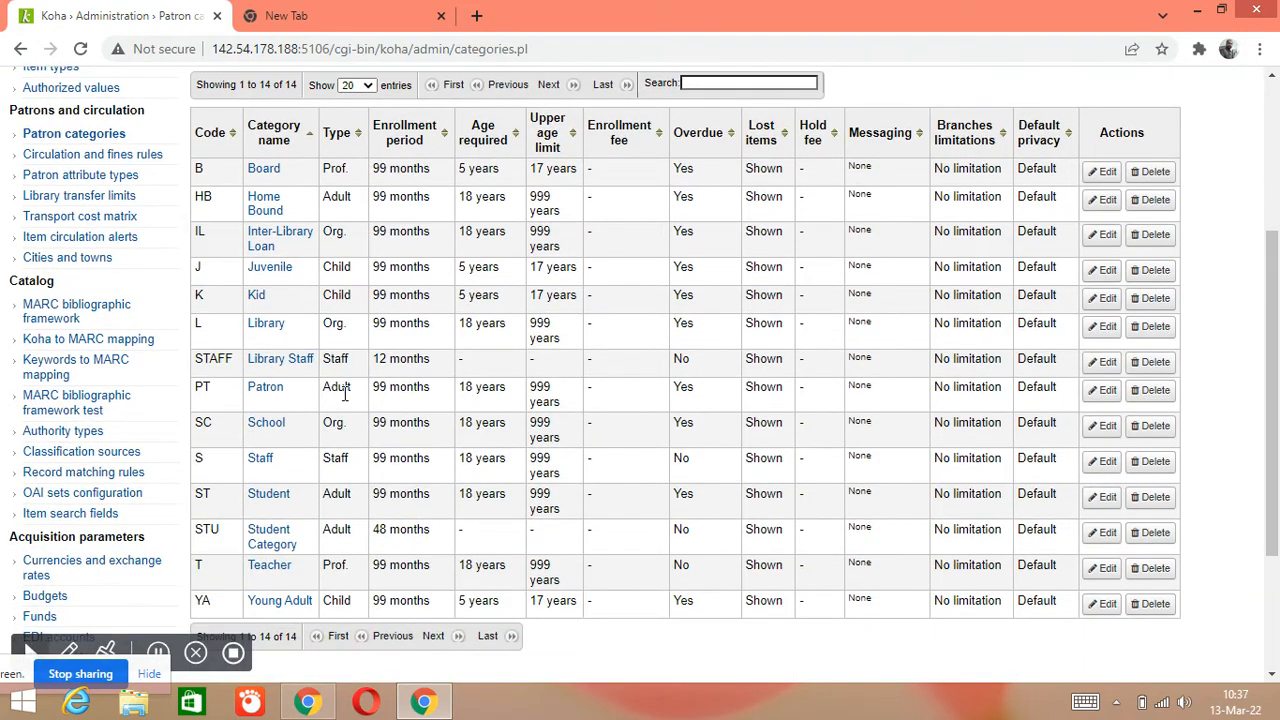
{"action": "scroll", "coordinate": [341, 427], "scroll_direction": "up", "scroll_amount": 3}
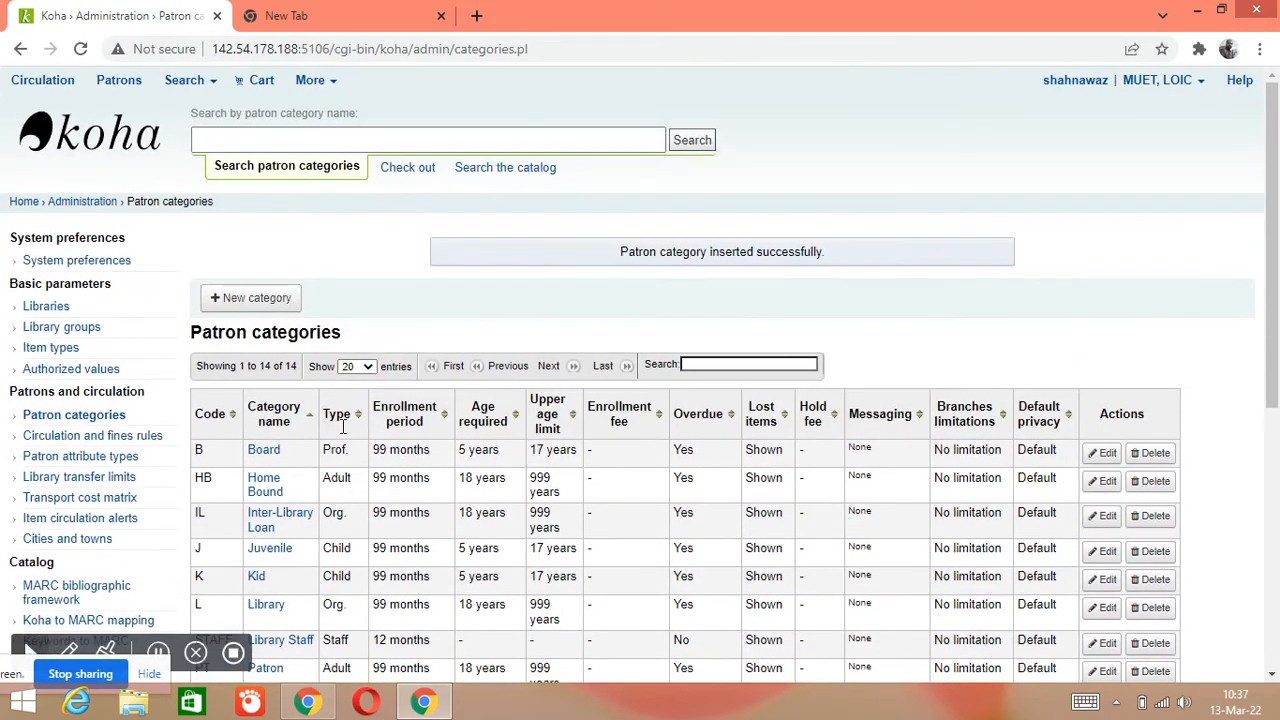
Return to the staff client home page and go to the Patrons module
{"action": "left_click", "coordinate": [24, 201]}
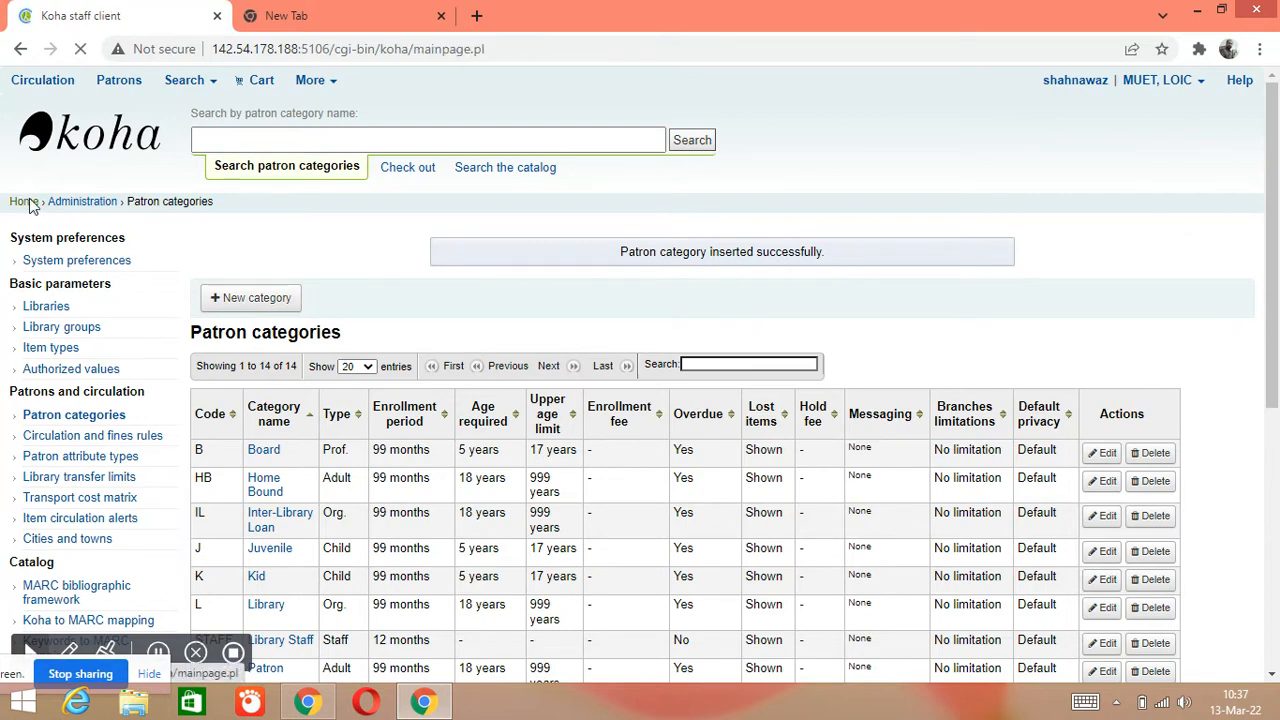
{"action": "scroll", "coordinate": [400, 270], "scroll_direction": "down", "scroll_amount": 2}
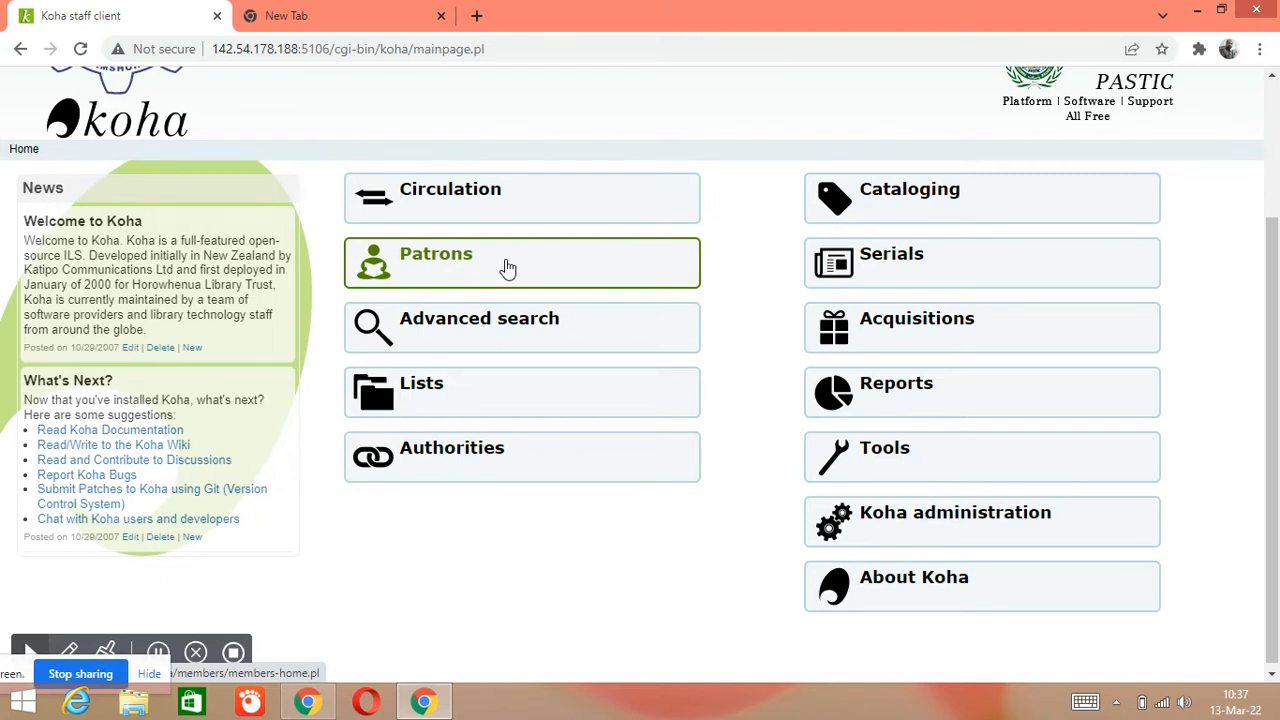
{"action": "left_click", "coordinate": [508, 268]}
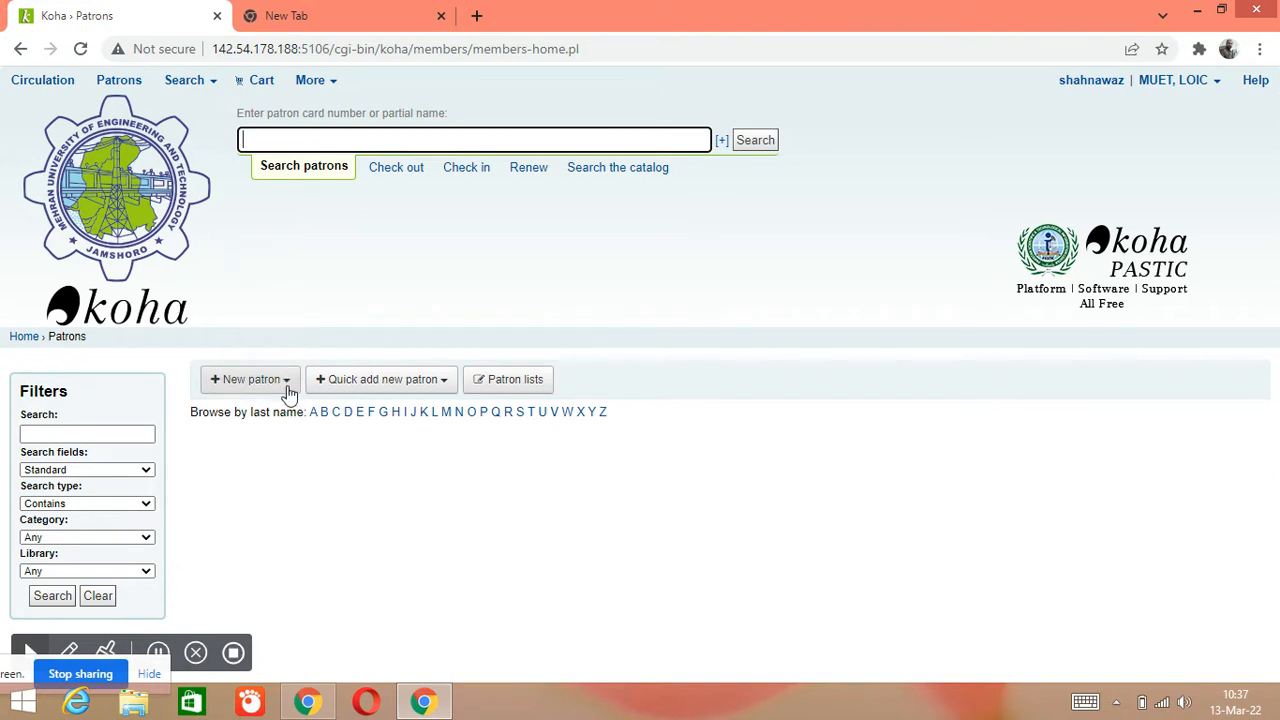
Start a new patron record in the Student Category from the New patron menu
{"action": "left_click", "coordinate": [287, 390]}
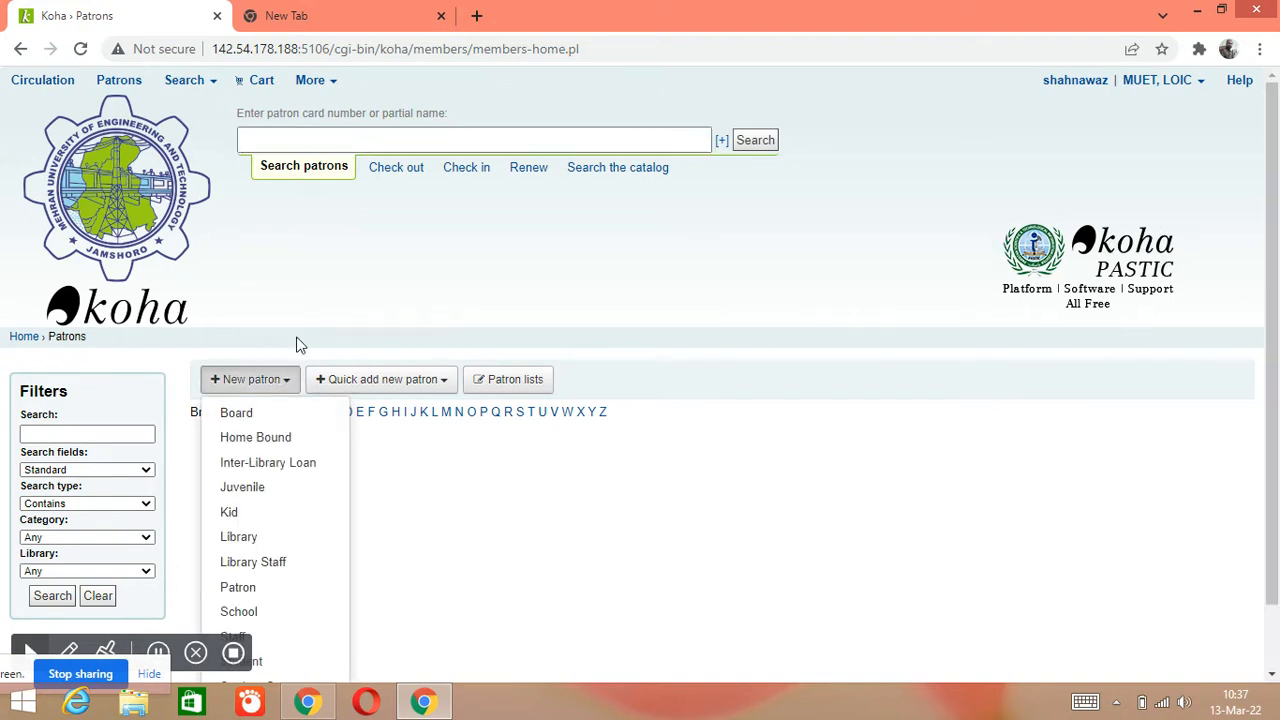
{"action": "scroll", "coordinate": [394, 214], "scroll_direction": "down", "scroll_amount": 1}
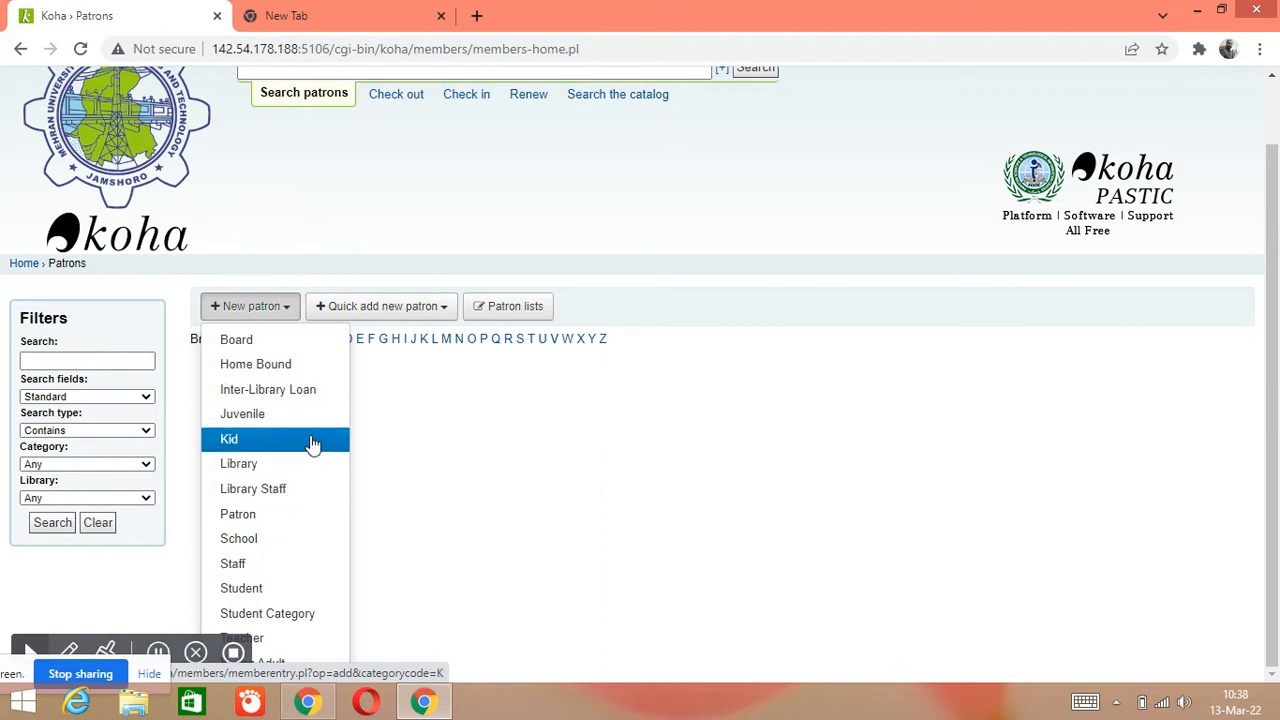
{"action": "left_click", "coordinate": [313, 615]}
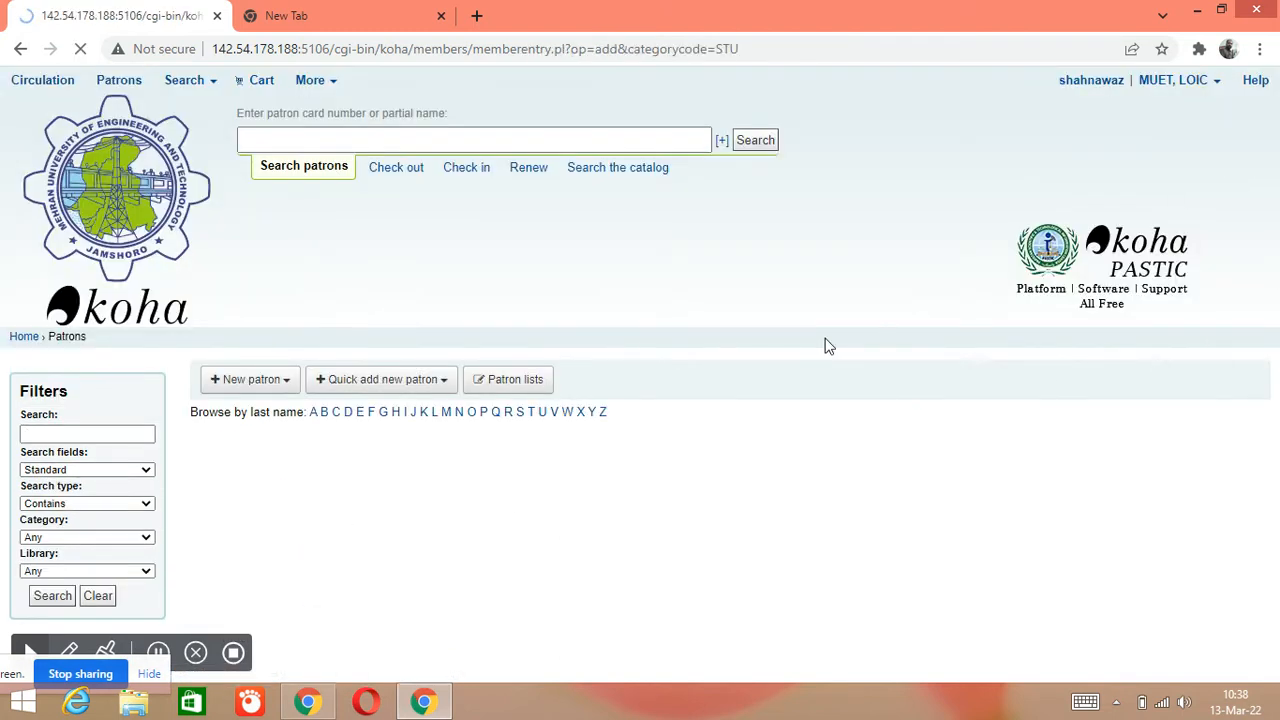
Set the salutation to Mr and enter the patron's surname and first name
{"action": "scroll", "coordinate": [428, 478], "scroll_direction": "down", "scroll_amount": 2}
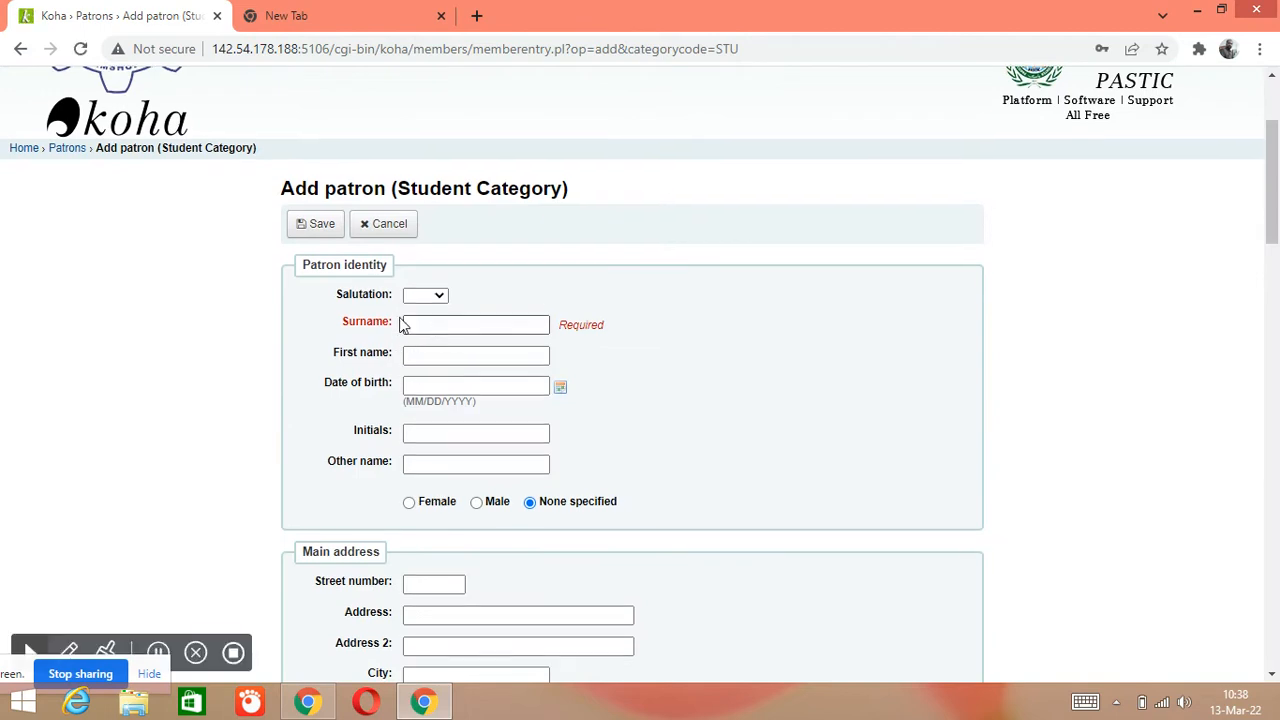
{"action": "scroll", "coordinate": [438, 300], "scroll_direction": "down", "scroll_amount": 1}
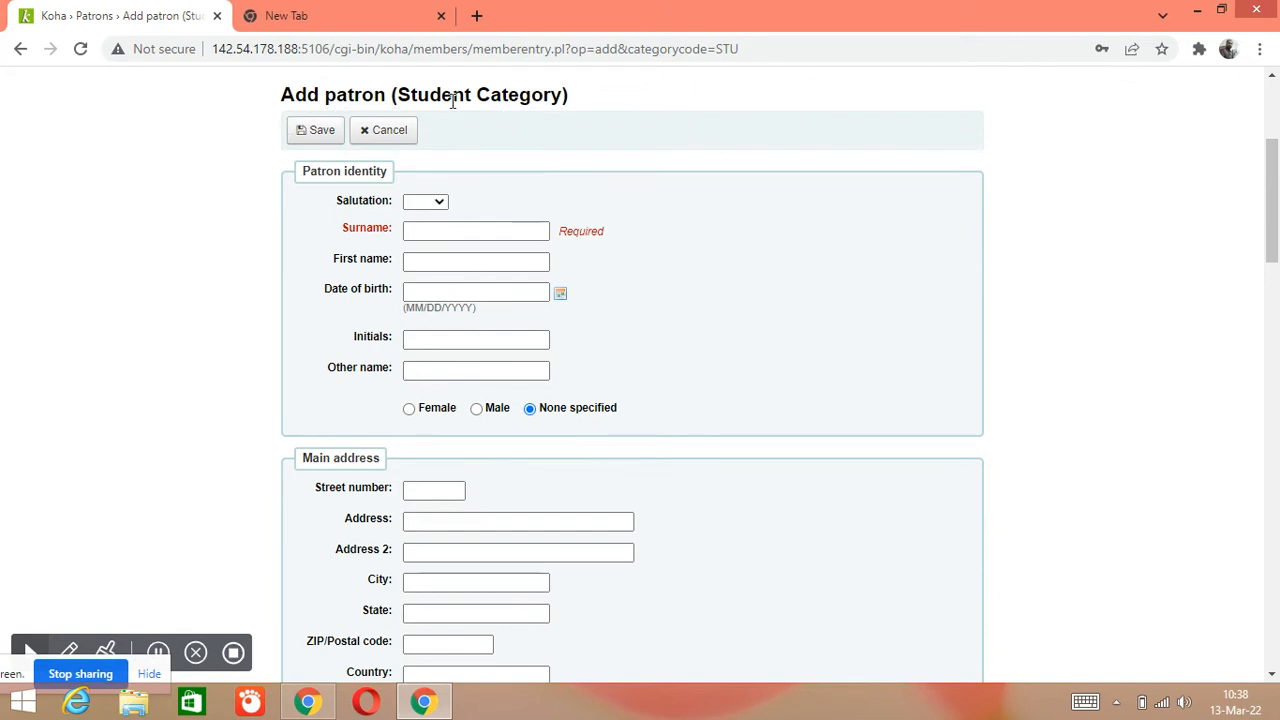
{"action": "left_click", "coordinate": [432, 203]}
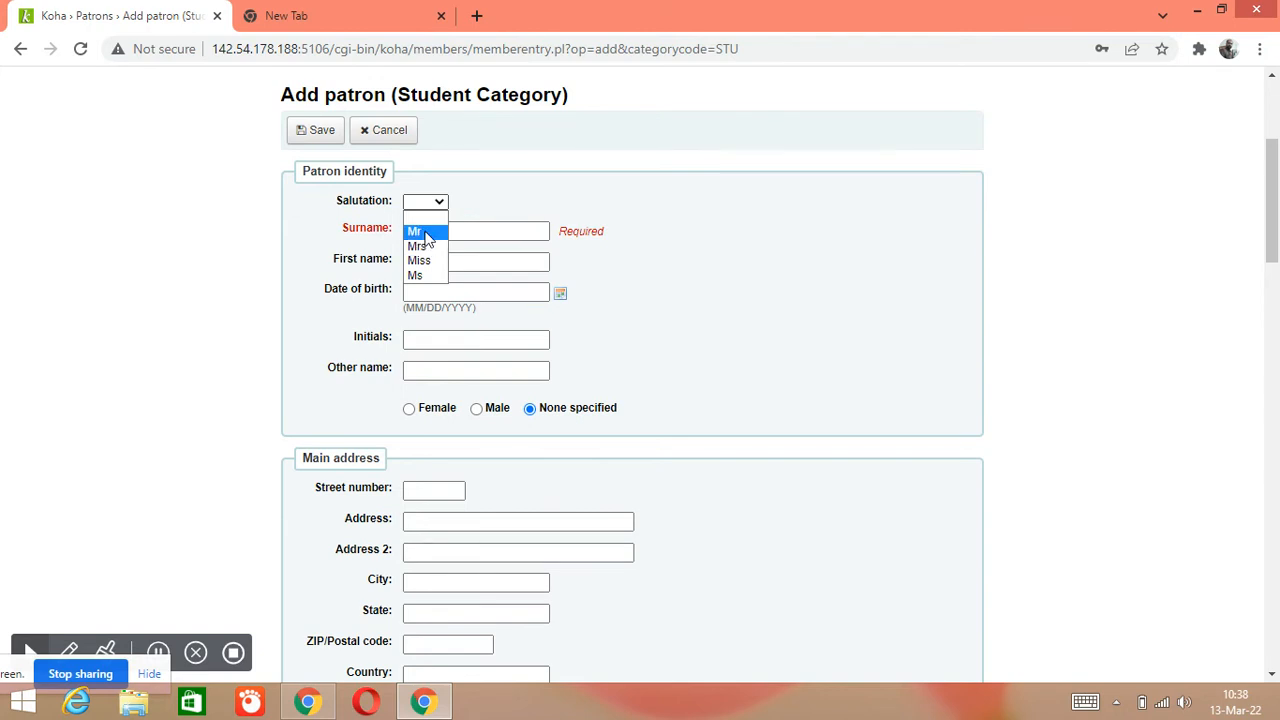
{"action": "left_click", "coordinate": [427, 233]}
{"action": "left_click", "coordinate": [427, 231]}
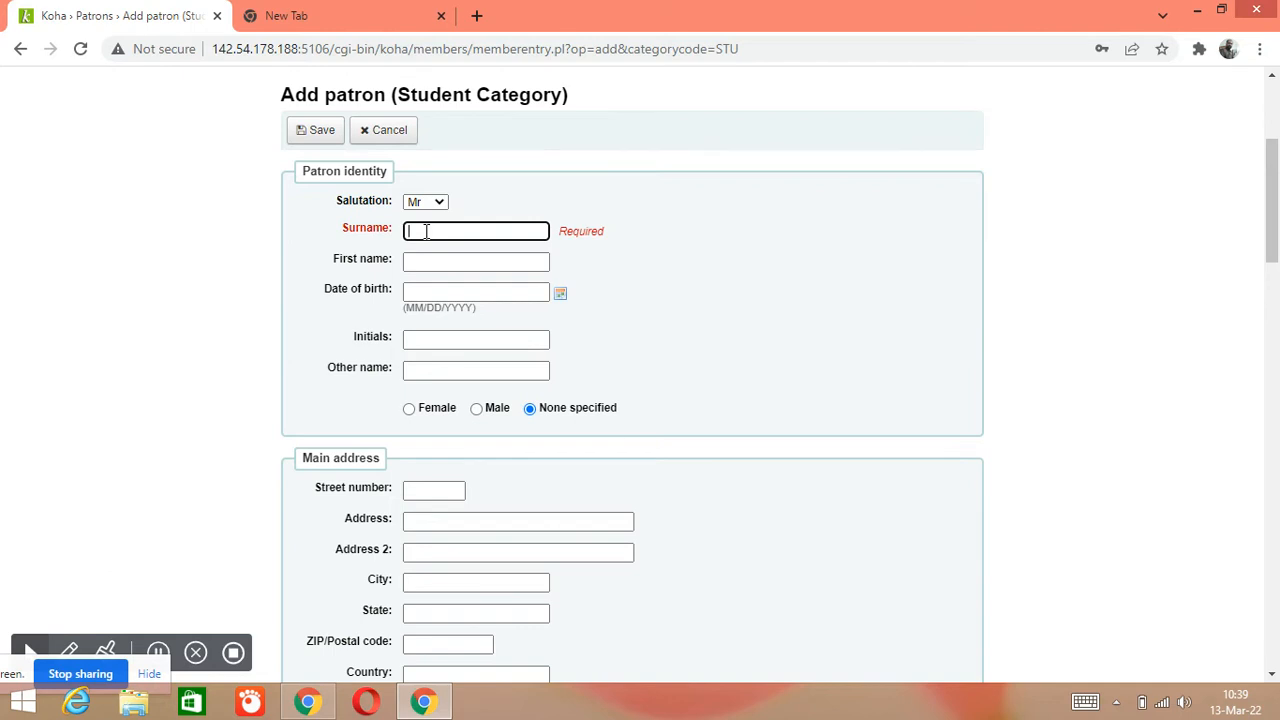
{"action": "left_click", "coordinate": [535, 264]}
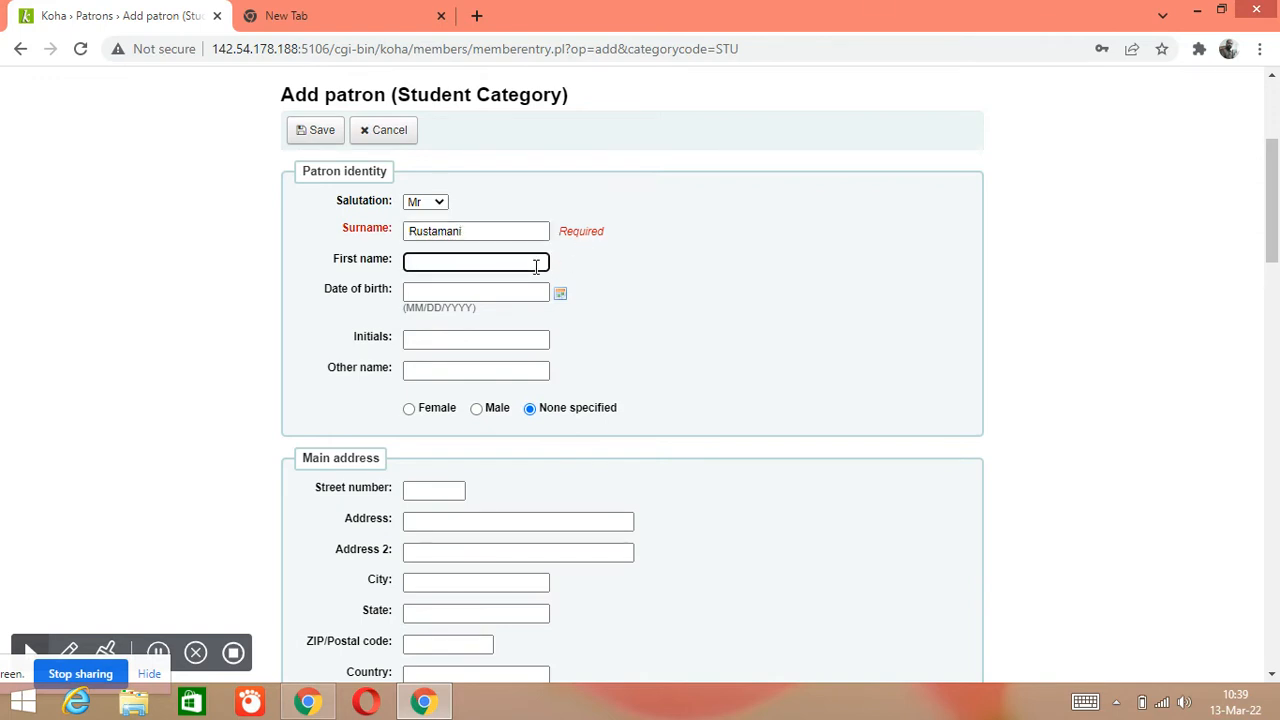
{"action": "key", "text": "ctrl+a"}
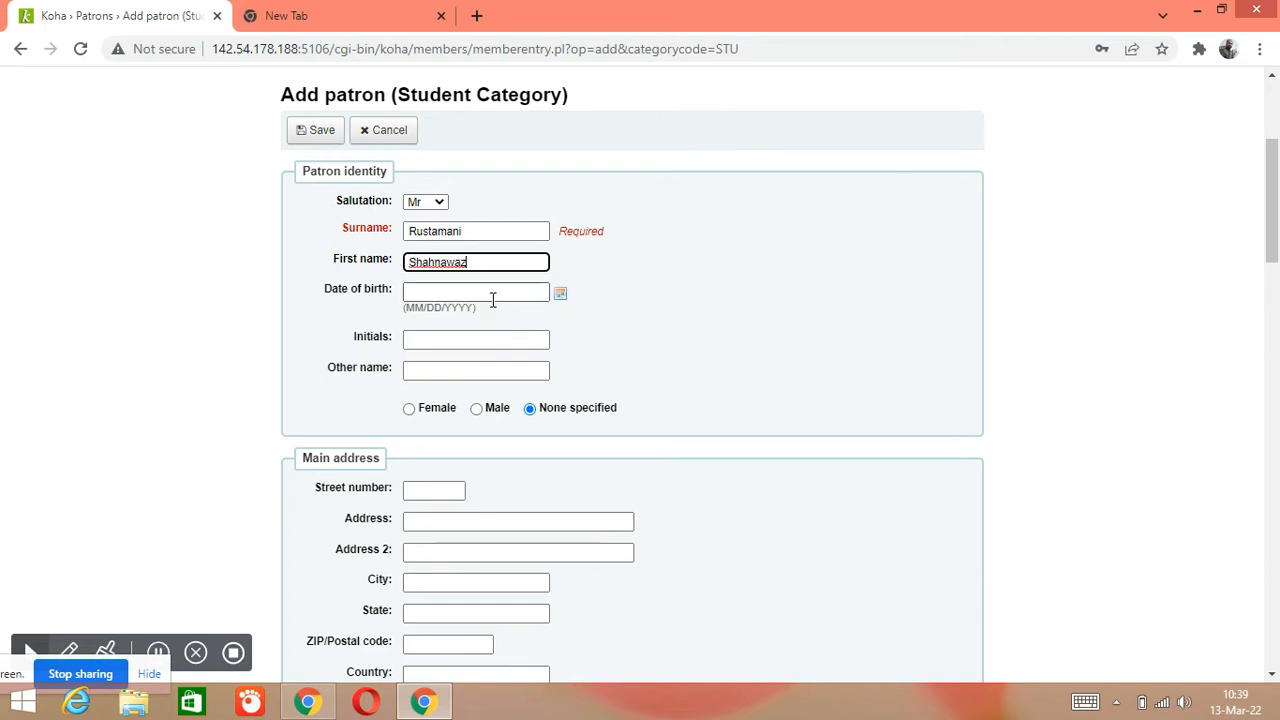
{"action": "left_click", "coordinate": [543, 291]}
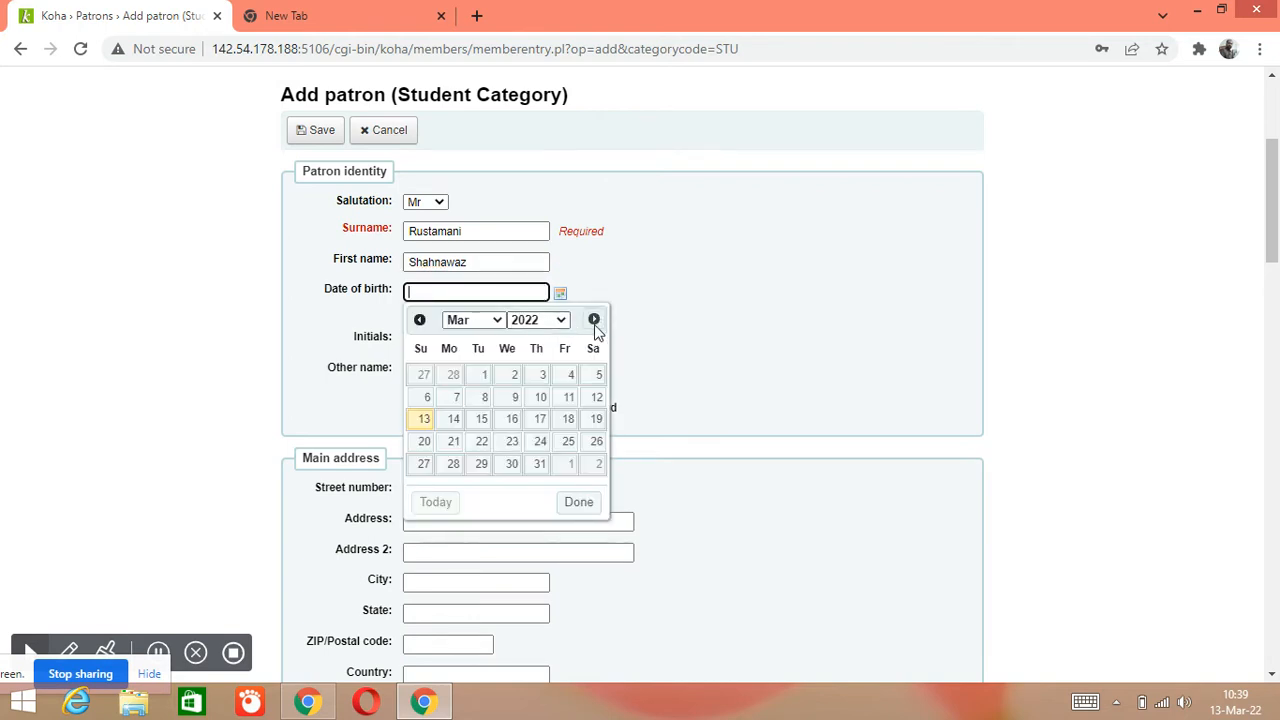
{"action": "left_click", "coordinate": [565, 327]}
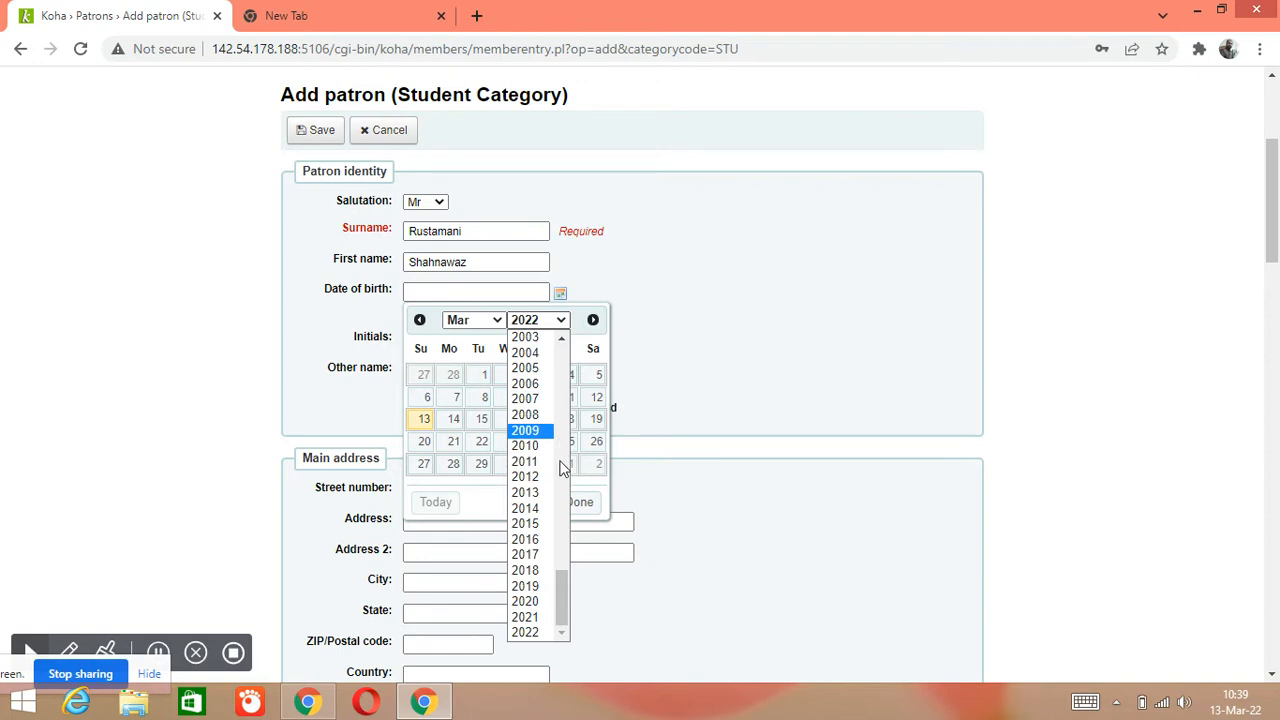
{"action": "left_click_drag", "start_coordinate": [564, 600], "coordinate": [565, 529]}
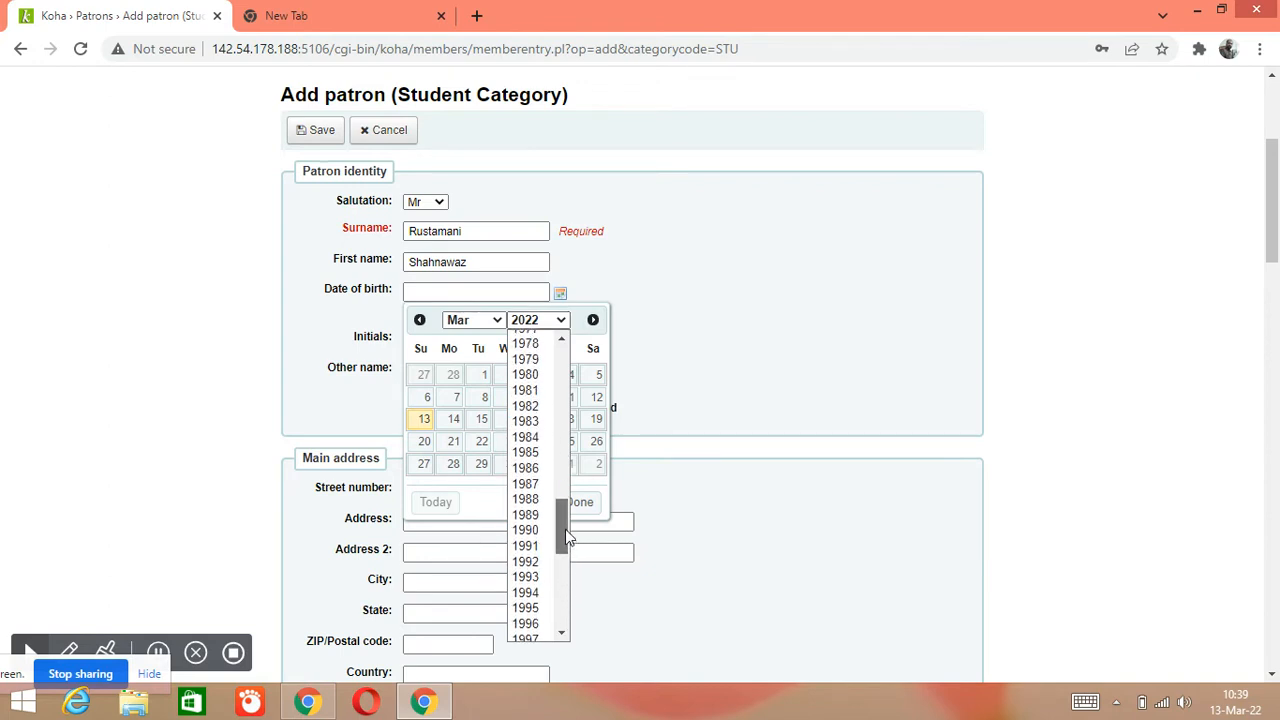
{"action": "left_click", "coordinate": [550, 457]}
{"action": "left_click", "coordinate": [490, 320]}
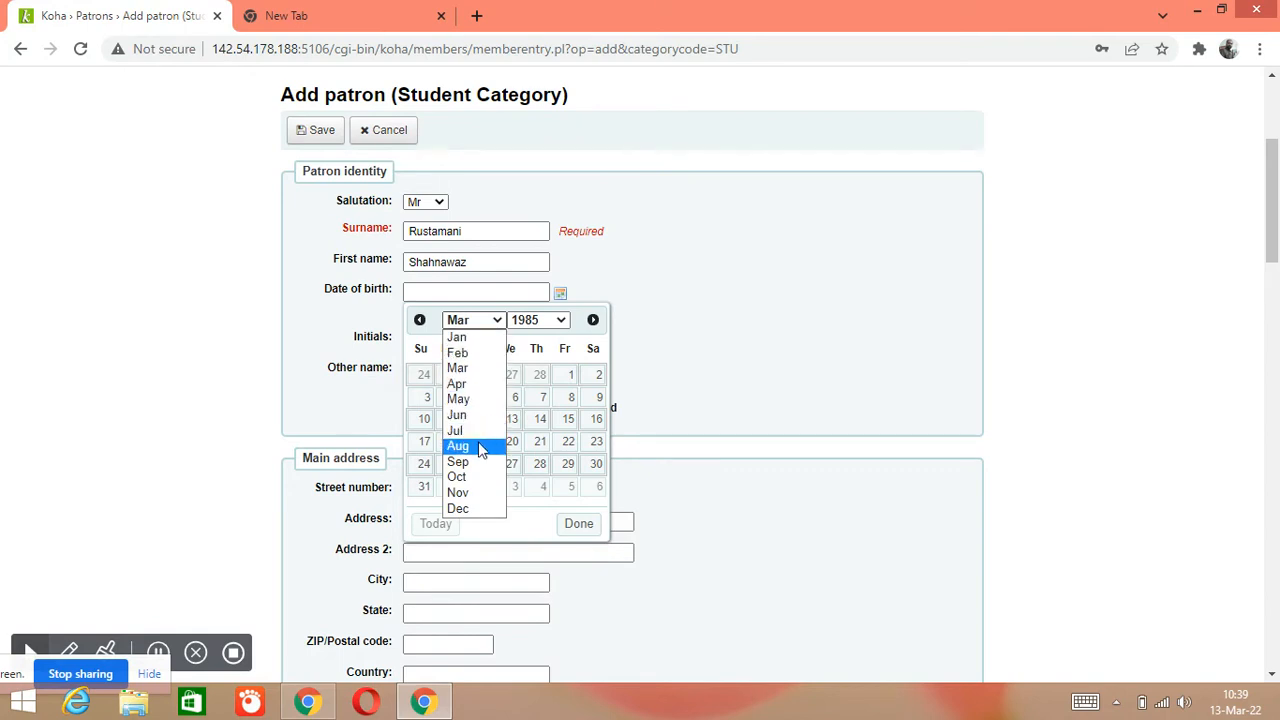
{"action": "left_click", "coordinate": [476, 448]}
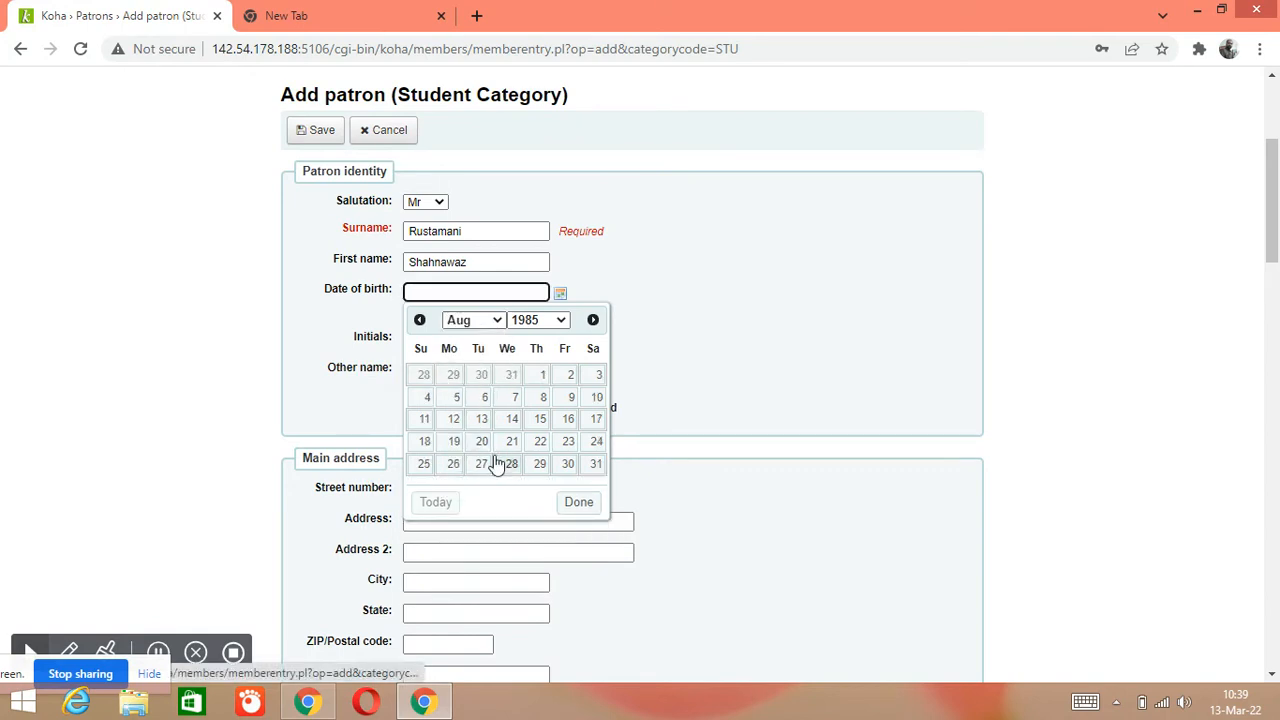
{"action": "left_click", "coordinate": [543, 444]}
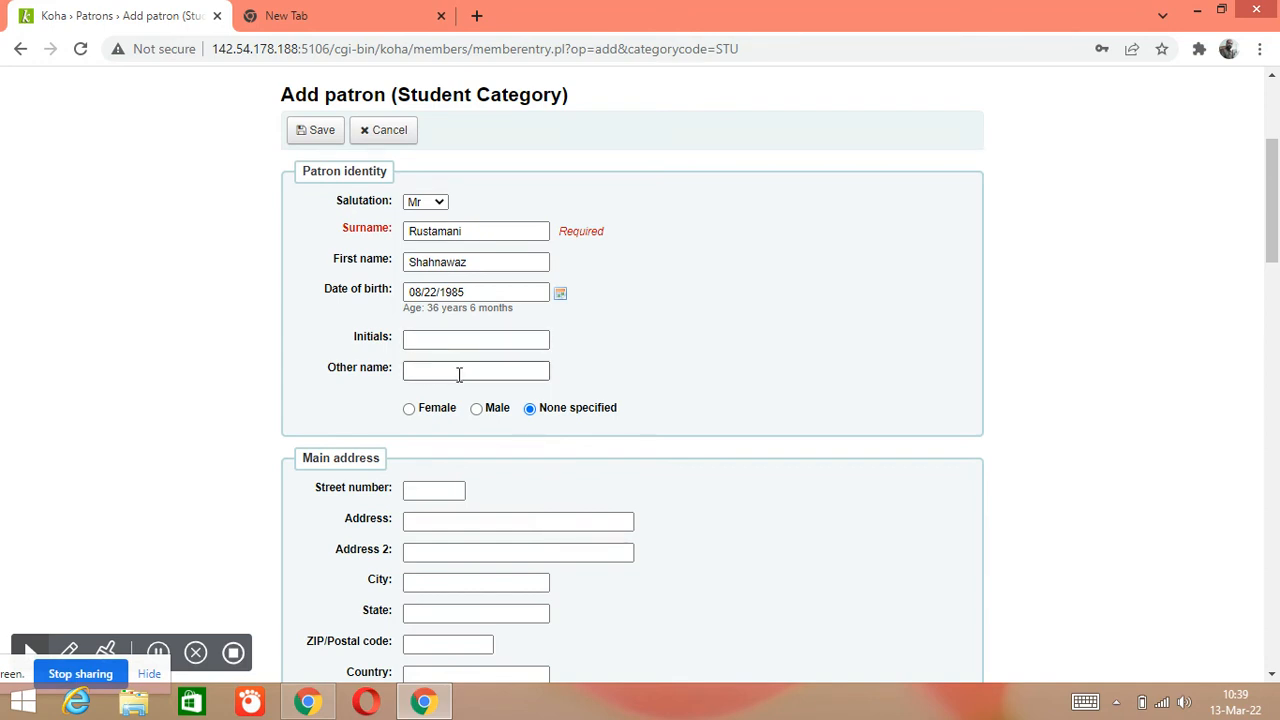
Mark the patron's gender as male
{"action": "scroll", "coordinate": [461, 375], "scroll_direction": "down", "scroll_amount": 1}
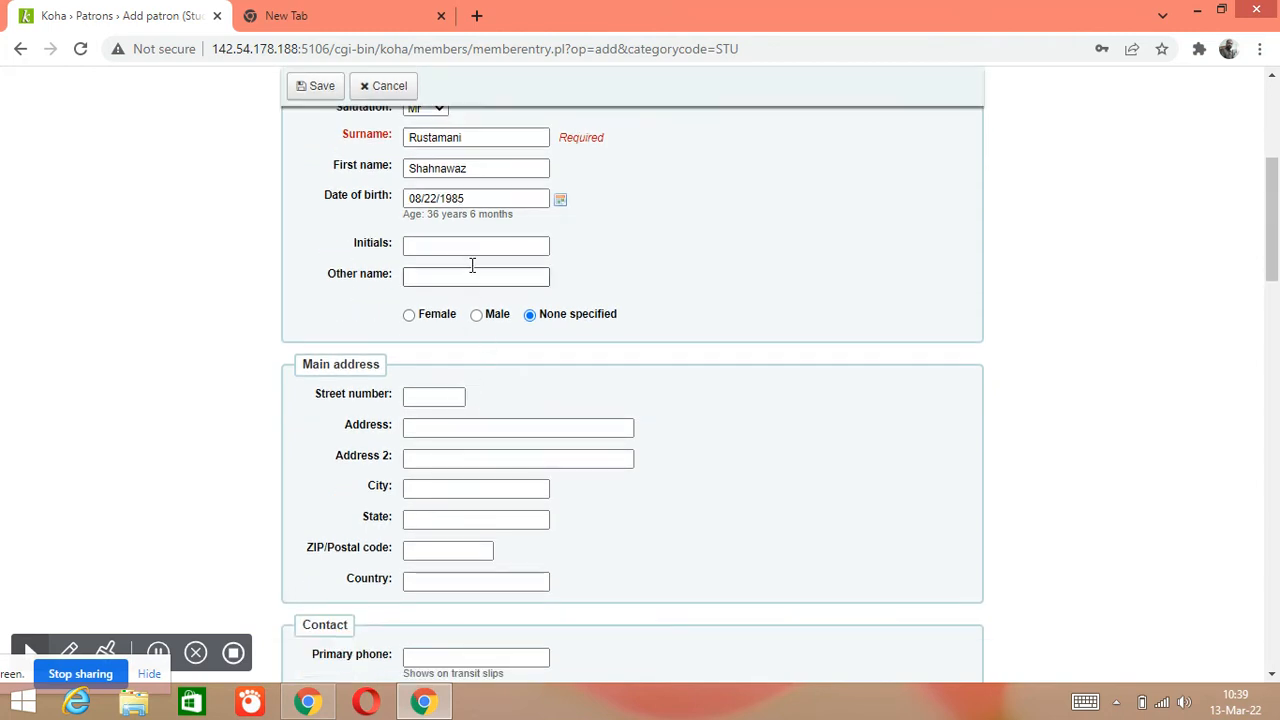
{"action": "left_click", "coordinate": [477, 316]}
{"action": "scroll", "coordinate": [405, 355], "scroll_direction": "down", "scroll_amount": 1}
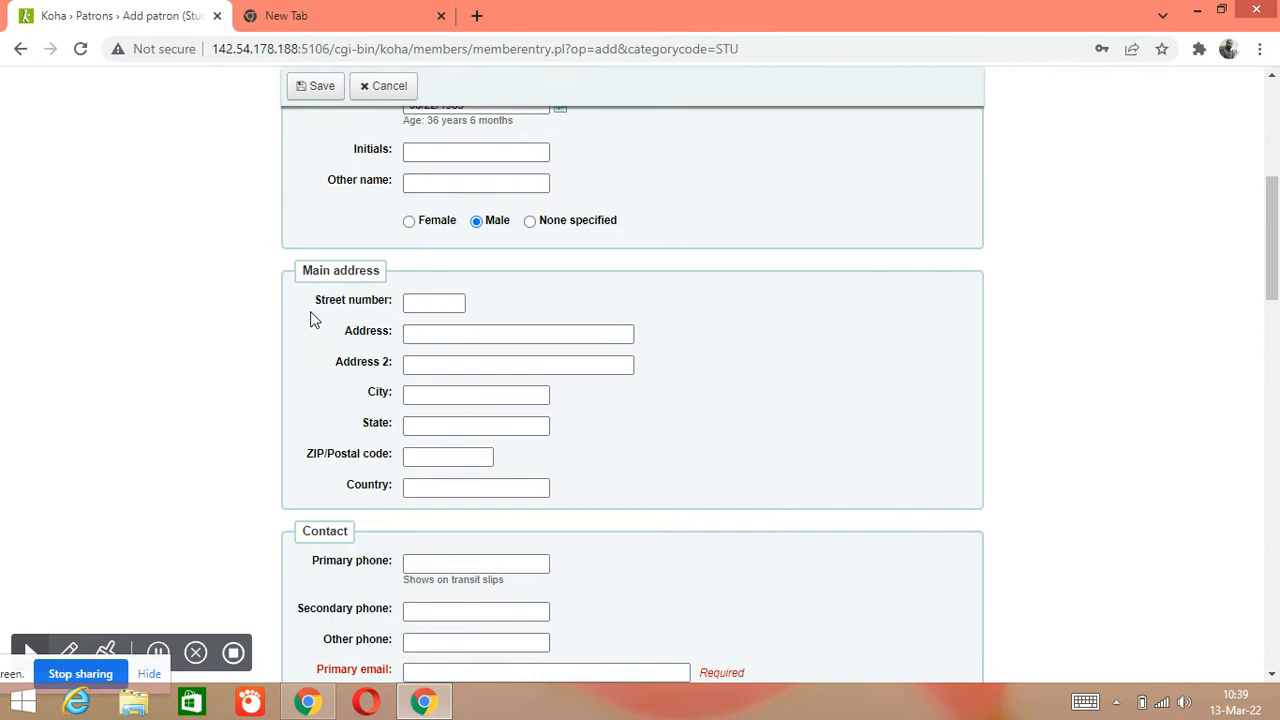
Enter the patron's street address, city, state and country in the Main address fields
{"action": "scroll", "coordinate": [350, 320], "scroll_direction": "down", "scroll_amount": 1}
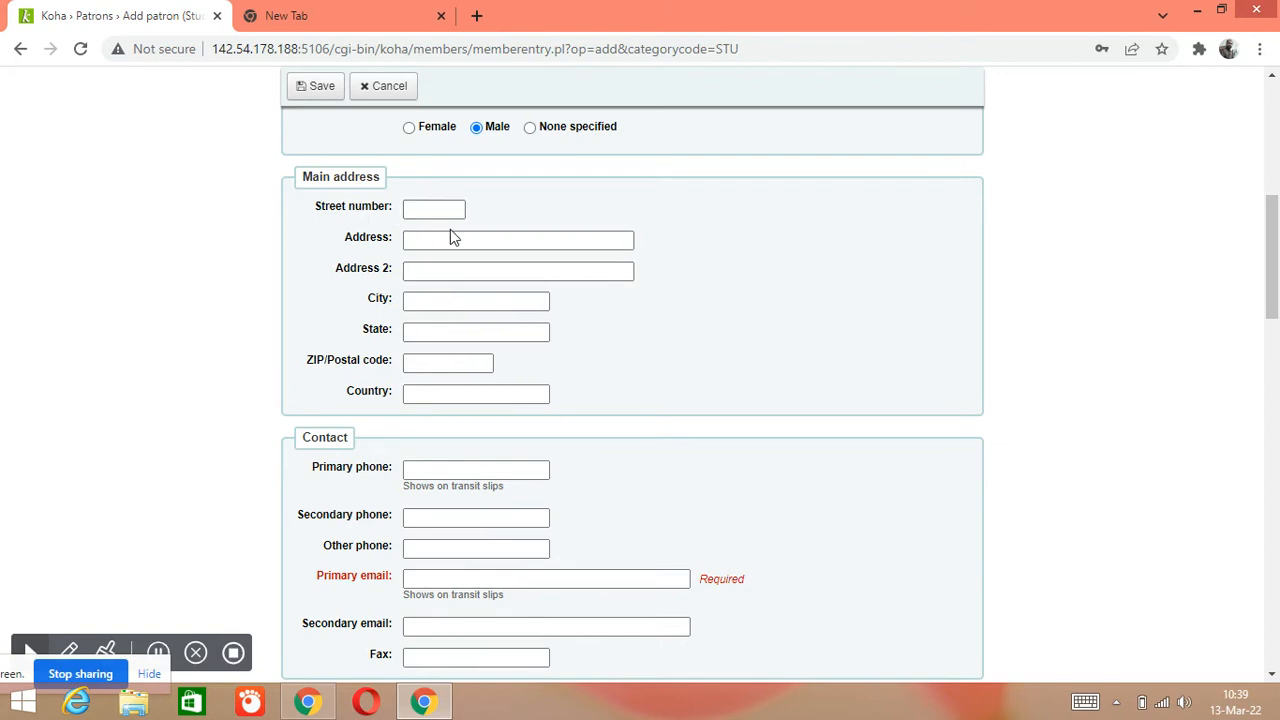
{"action": "left_click", "coordinate": [449, 239]}
{"action": "type", "text": "fdgfgfdgdgd"}
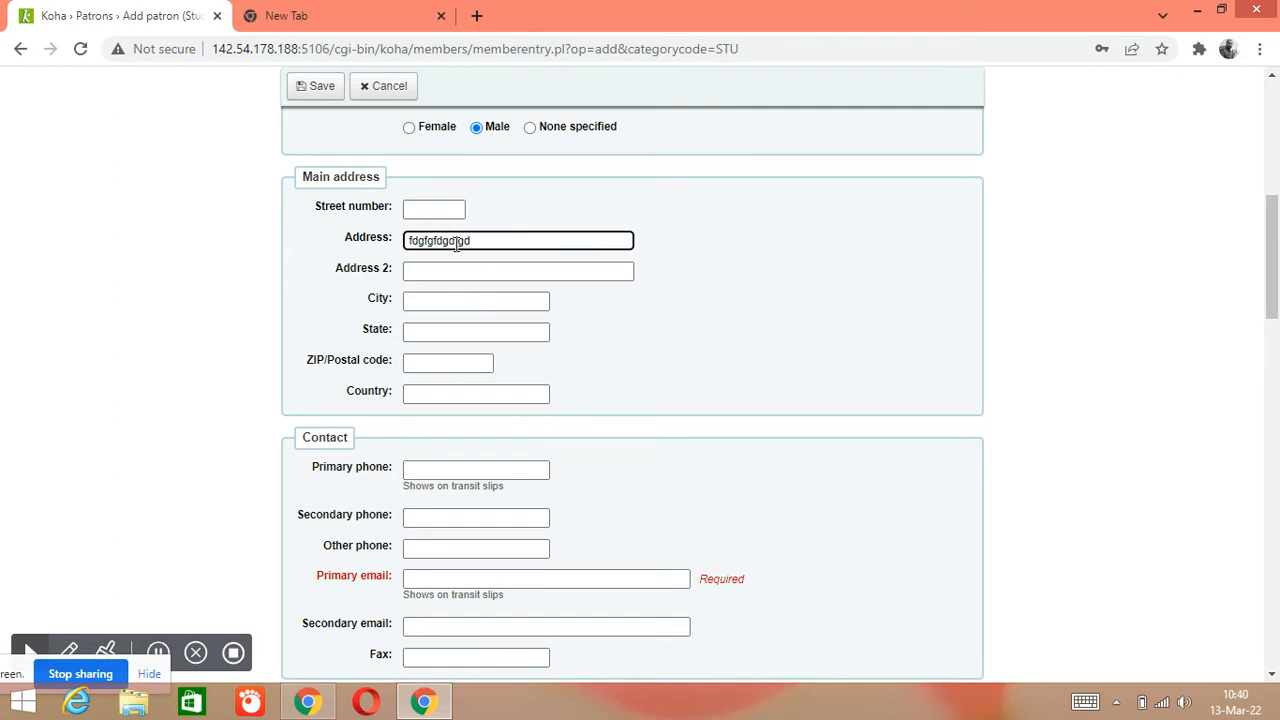
{"action": "left_click", "coordinate": [431, 301]}
{"action": "type", "text": "Hyderabad"}
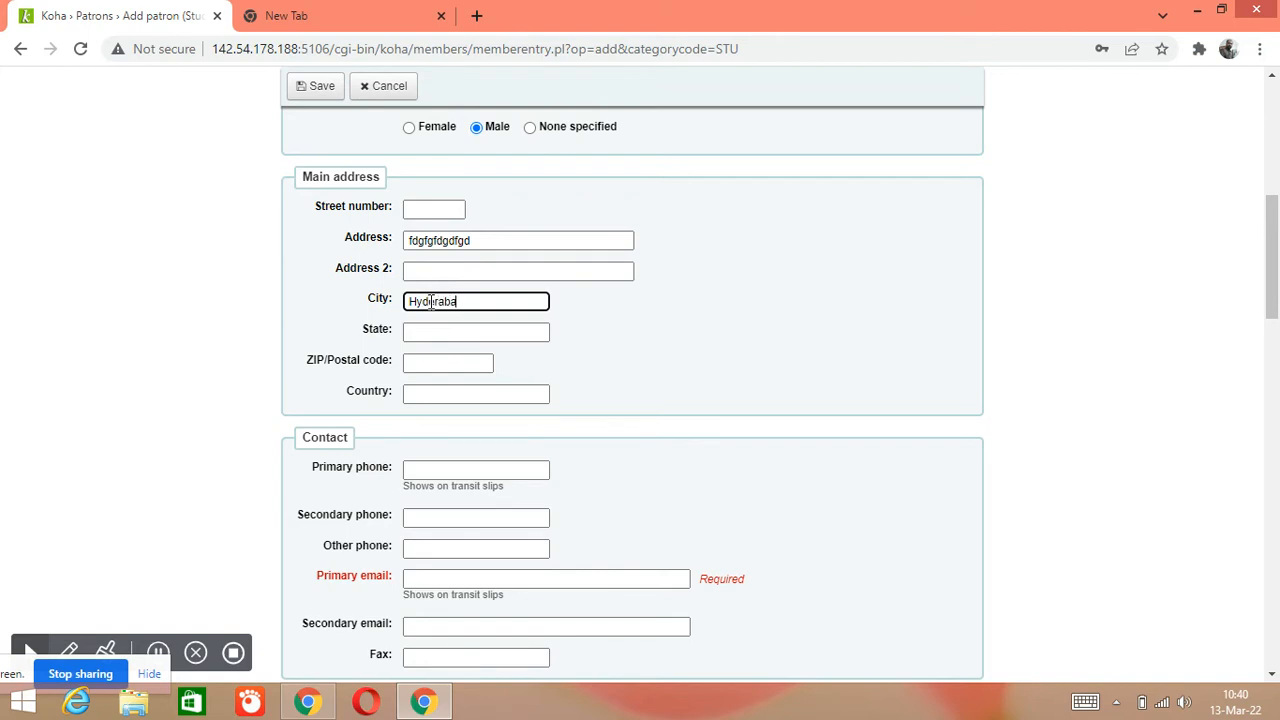
{"action": "left_click", "coordinate": [496, 336]}
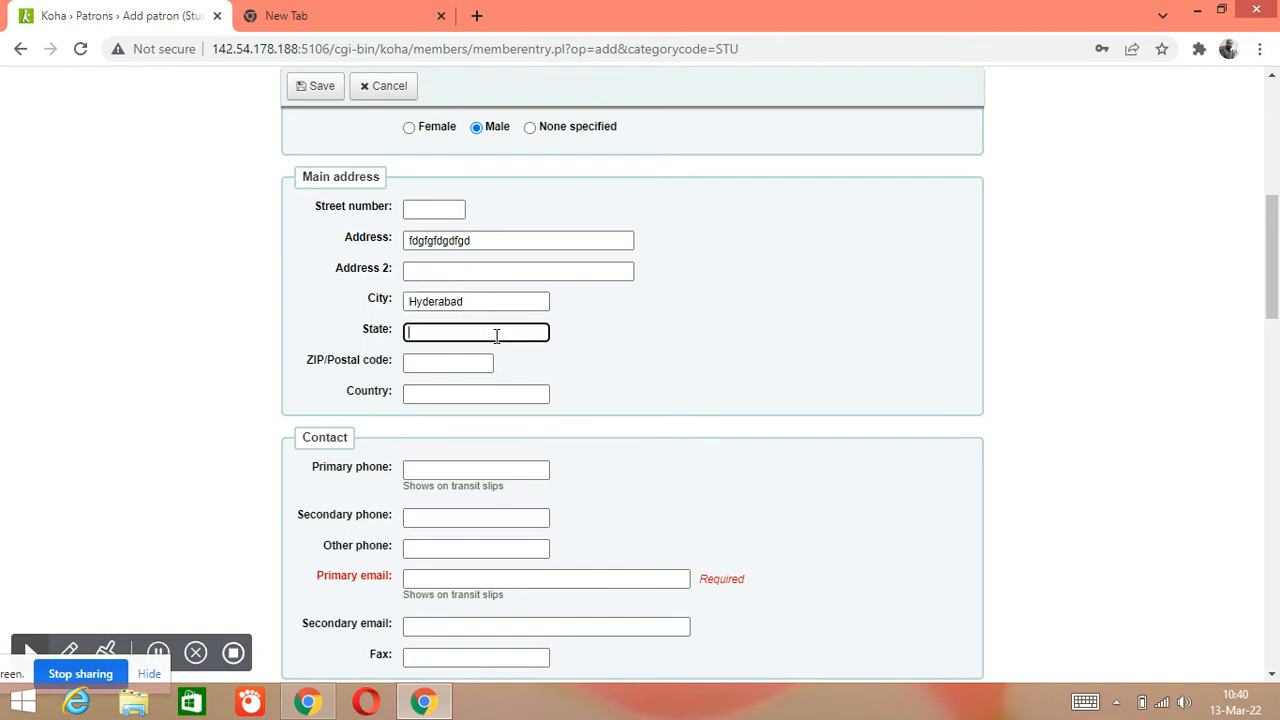
{"action": "type", "text": "Sindh"}
{"action": "left_click", "coordinate": [477, 363]}
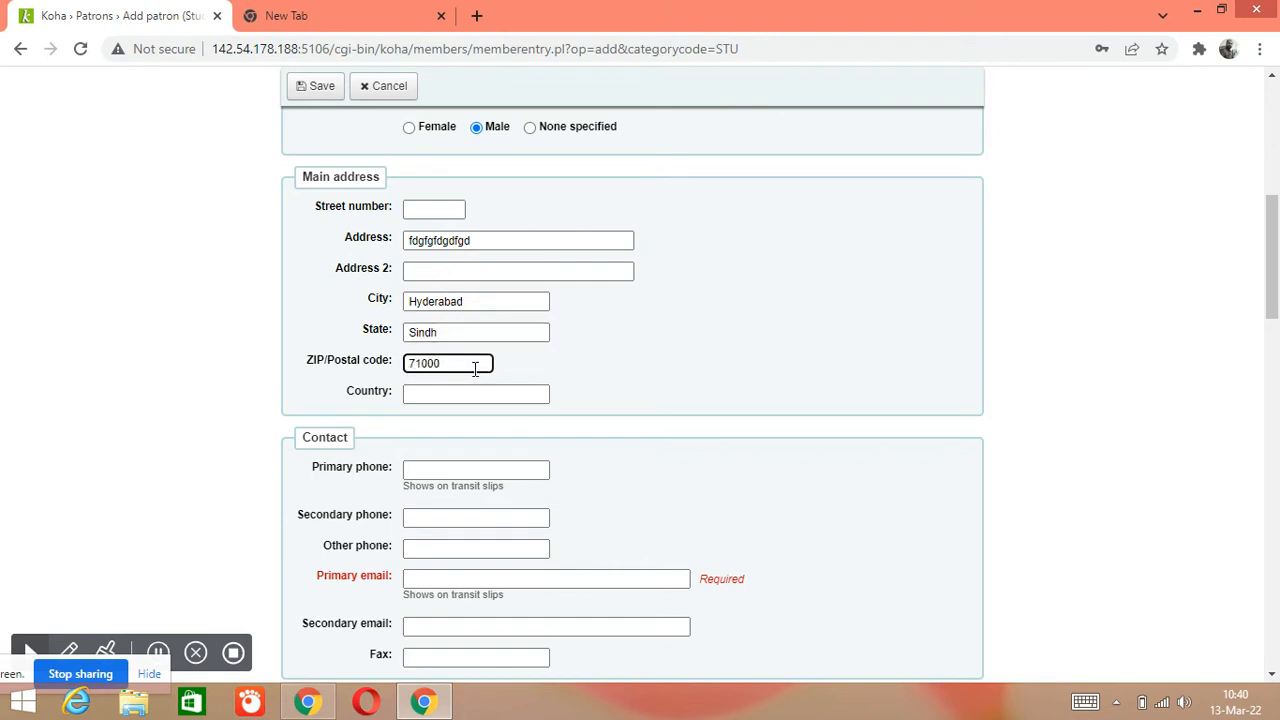
{"action": "left_click", "coordinate": [476, 393]}
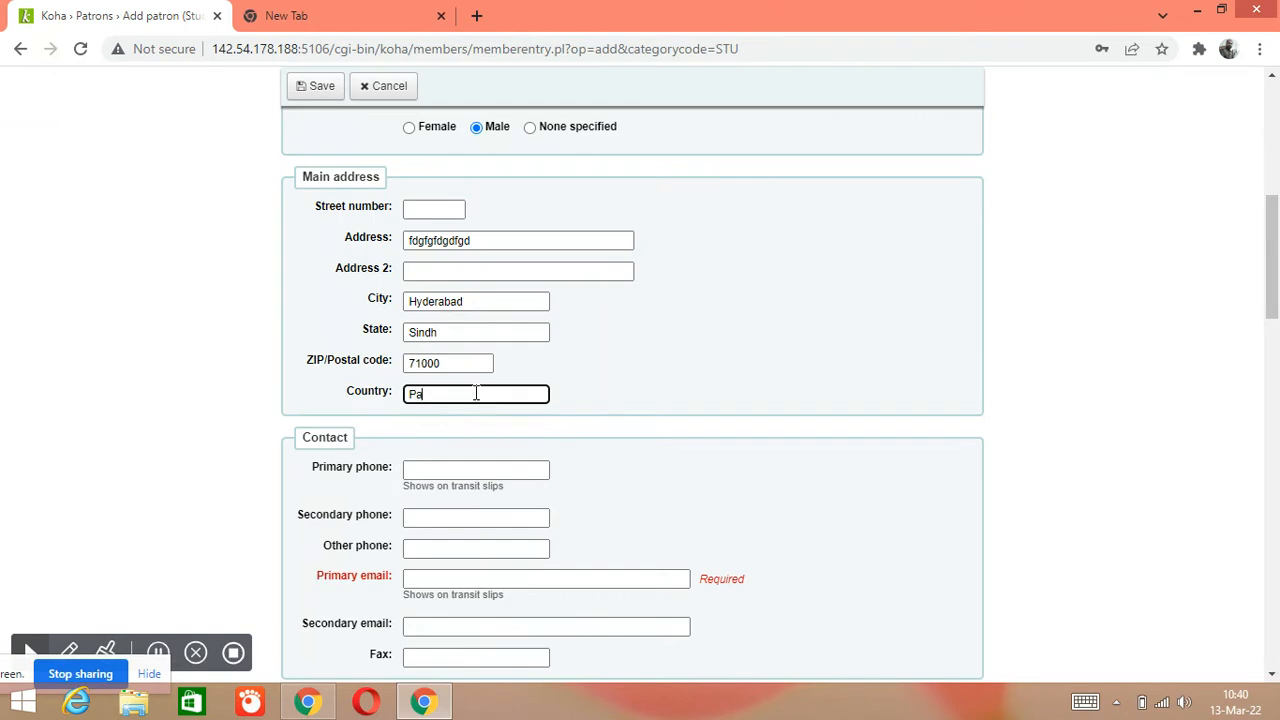
{"action": "type", "text": "Pakistan"}
{"action": "scroll", "coordinate": [486, 457], "scroll_direction": "down", "scroll_amount": 2}
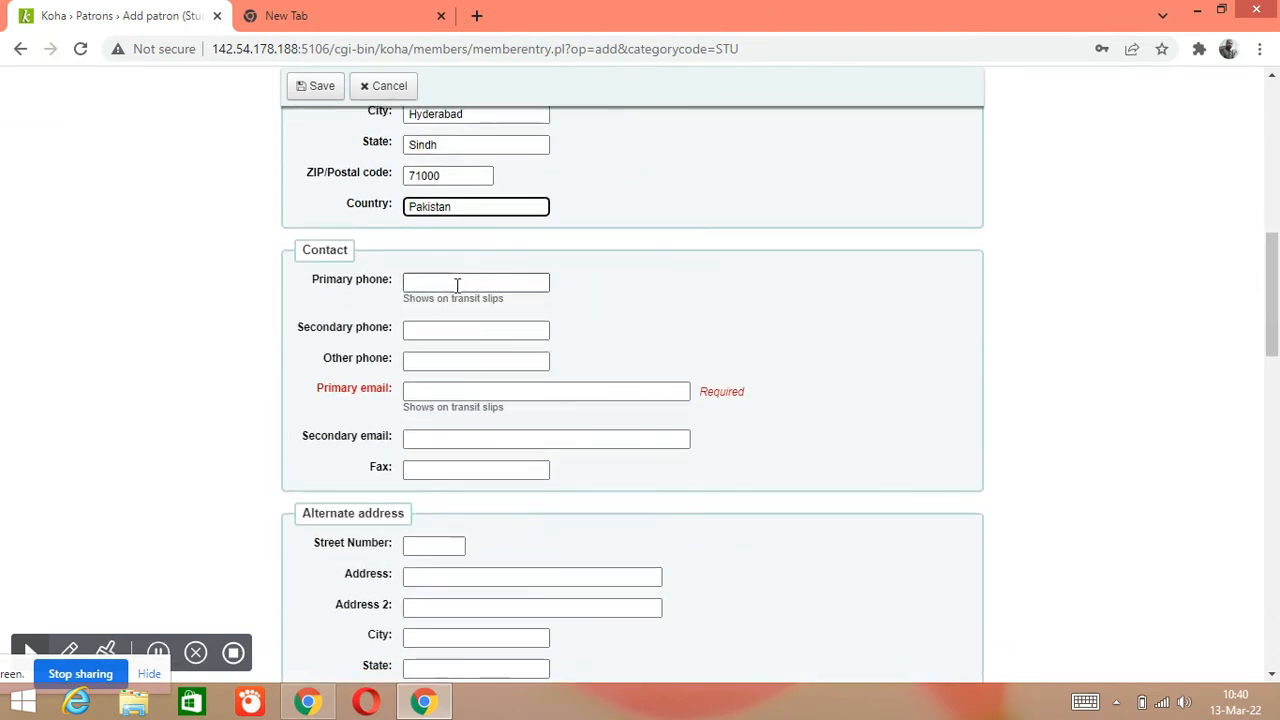
Enter the patron's primary email address in the Contact details section
{"action": "left_click", "coordinate": [475, 282]}
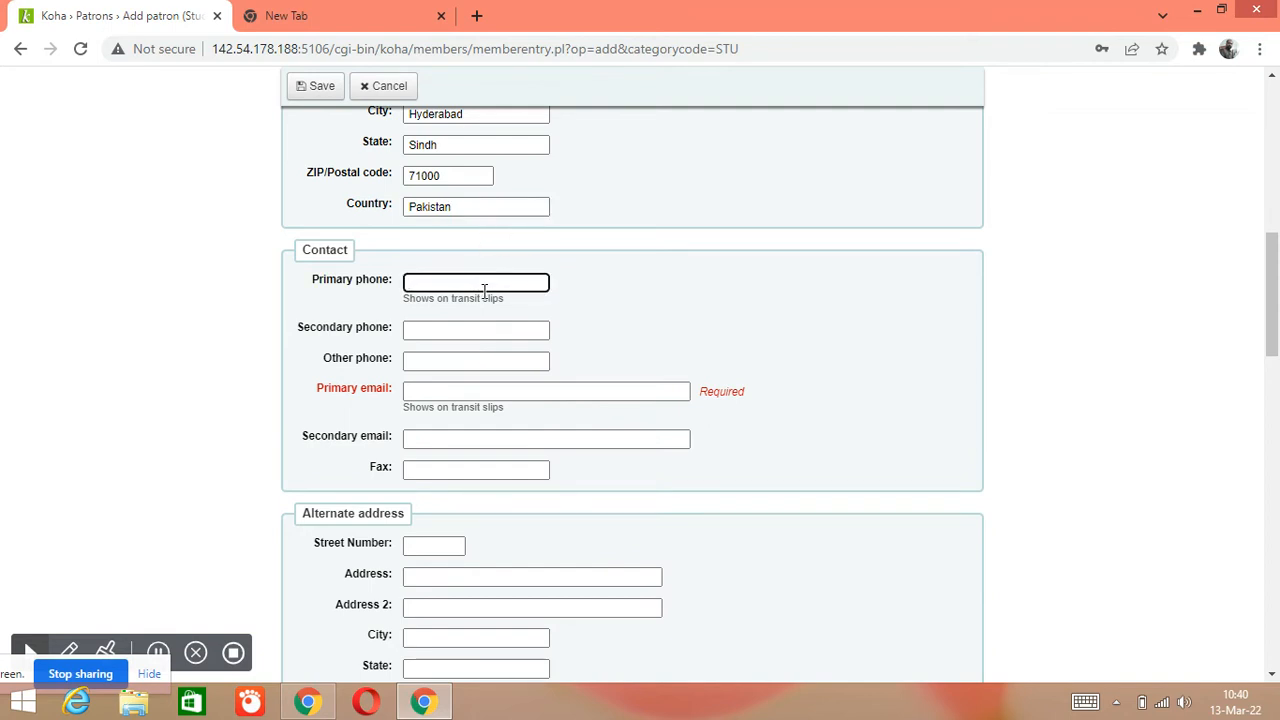
{"action": "left_click", "coordinate": [444, 391]}
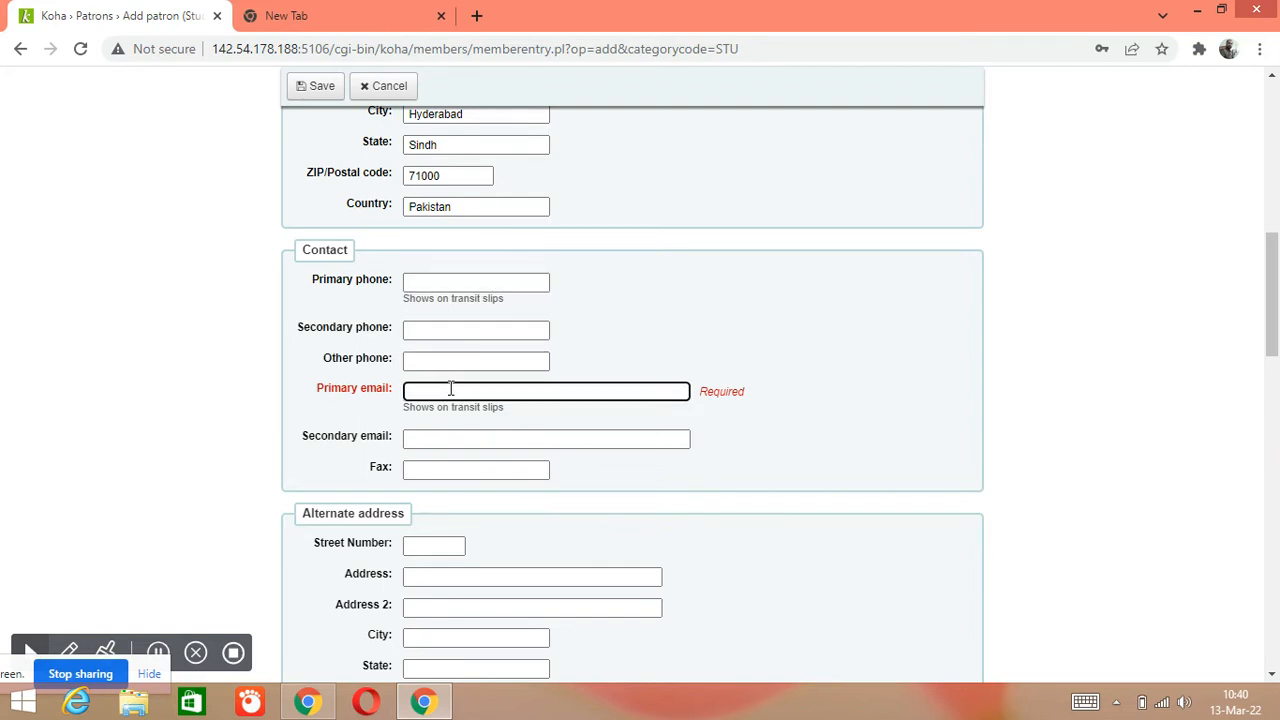
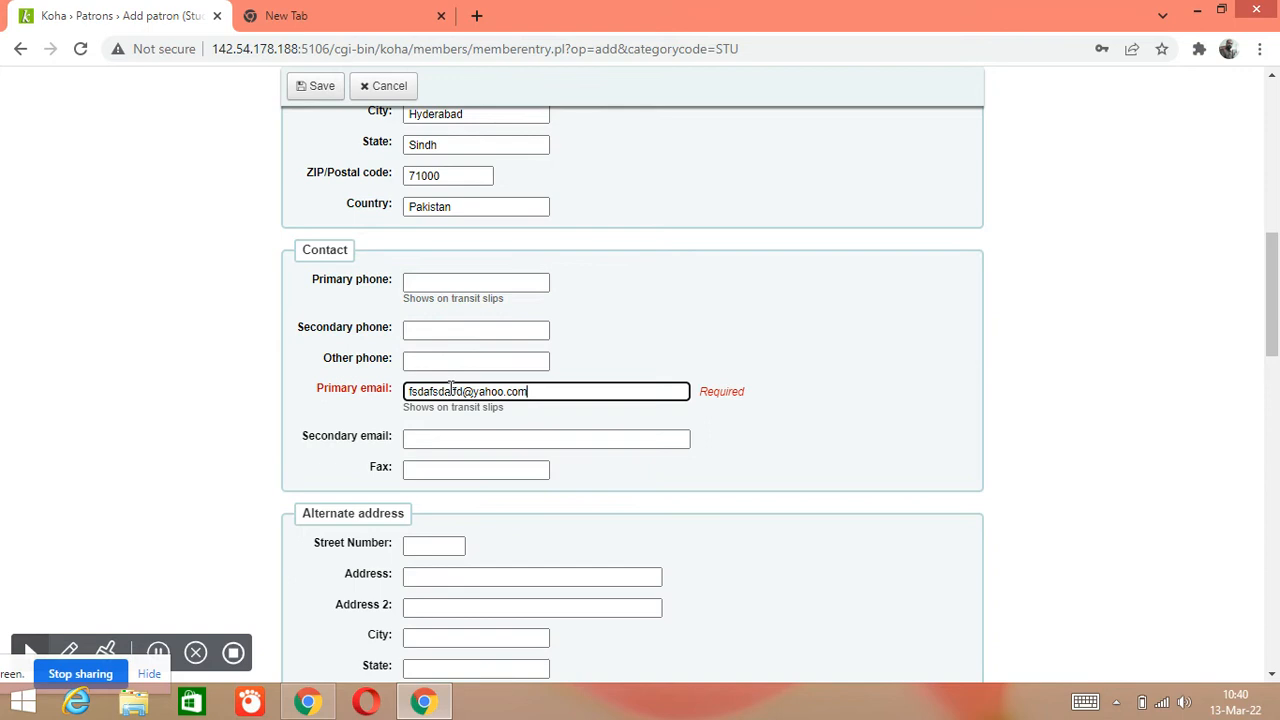
{"action": "scroll", "coordinate": [560, 395], "scroll_direction": "down", "scroll_amount": 1}
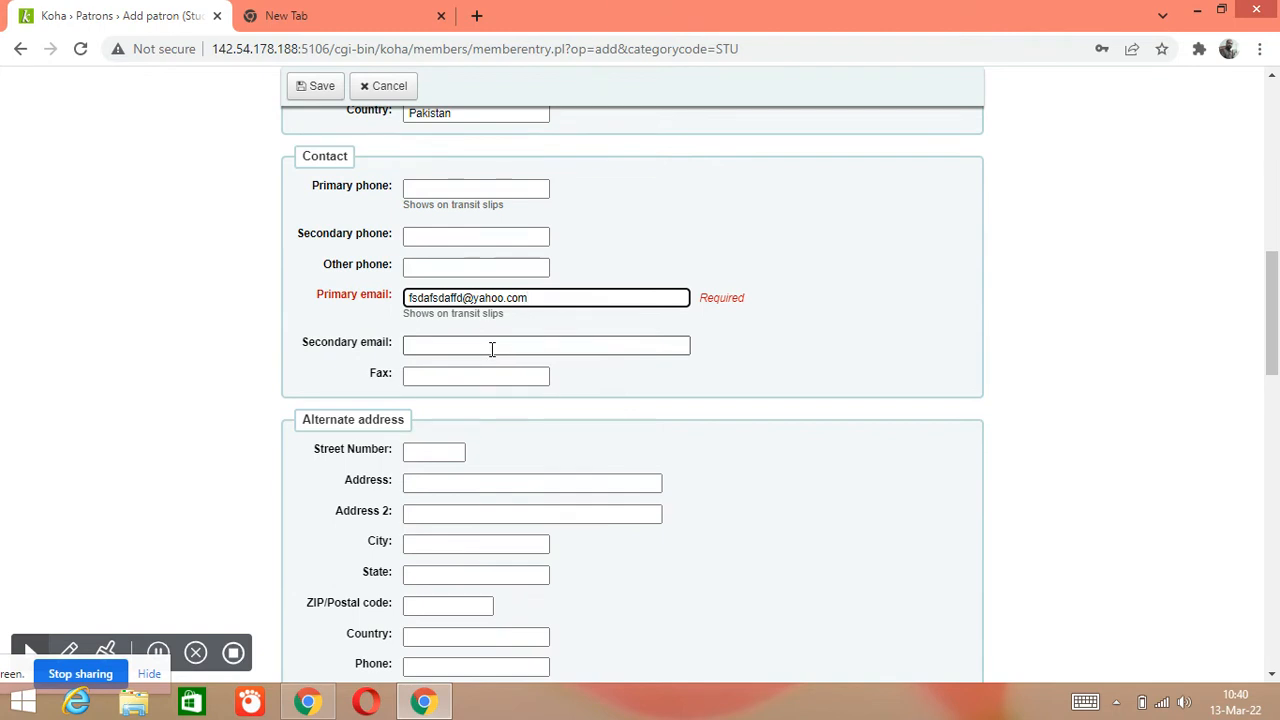
Fill in the patron's card number field
{"action": "scroll", "coordinate": [497, 358], "scroll_direction": "down", "scroll_amount": 2}
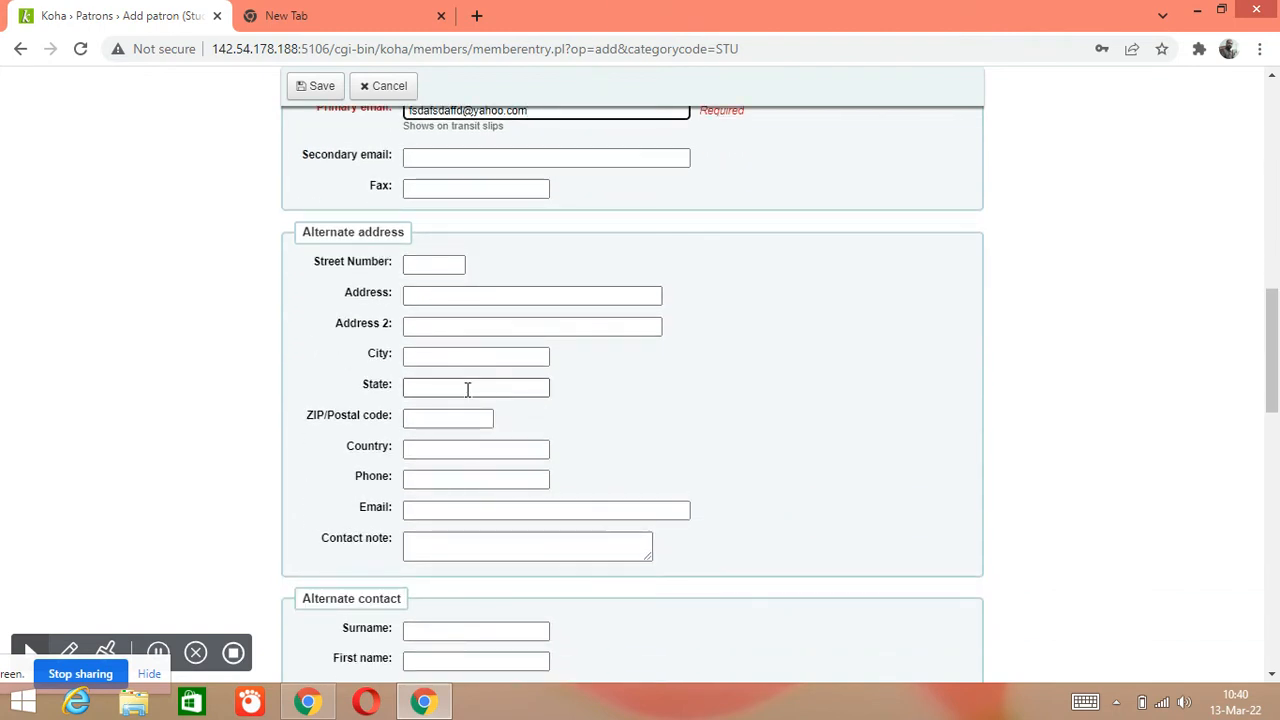
{"action": "scroll", "coordinate": [468, 386], "scroll_direction": "down", "scroll_amount": 3}
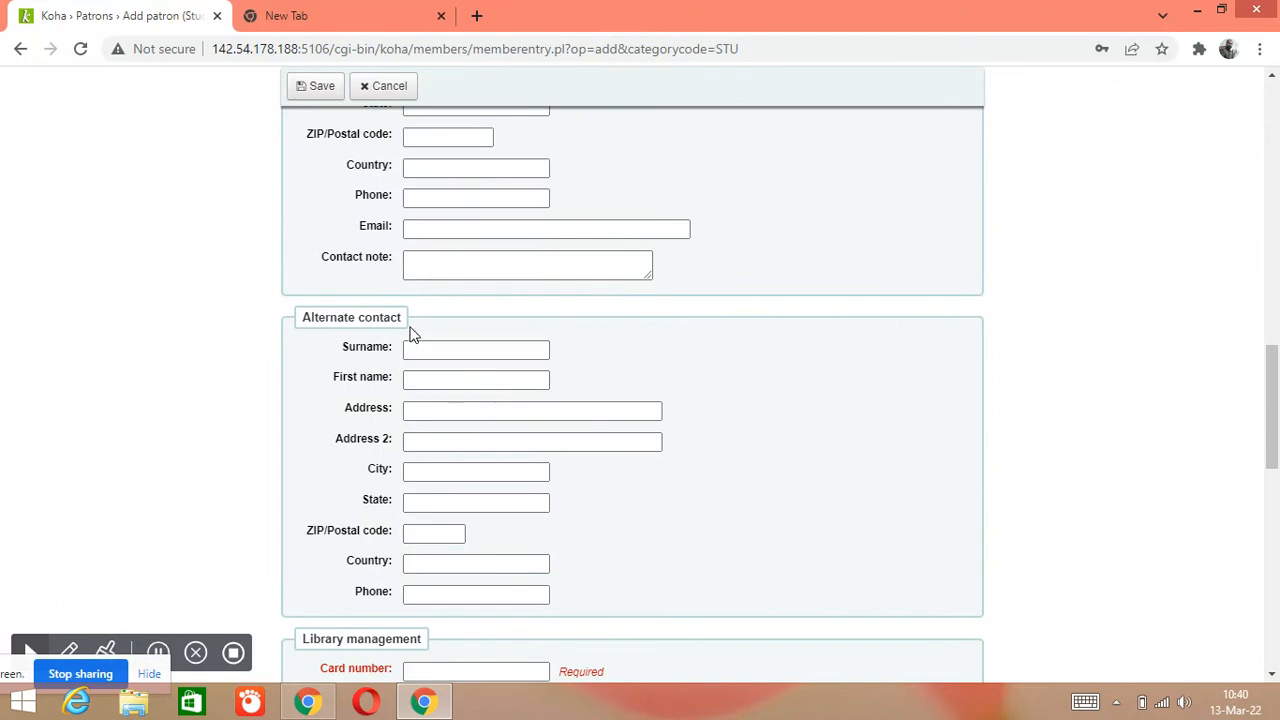
{"action": "scroll", "coordinate": [474, 355], "scroll_direction": "down", "scroll_amount": 2}
{"action": "scroll", "coordinate": [471, 340], "scroll_direction": "down", "scroll_amount": 1}
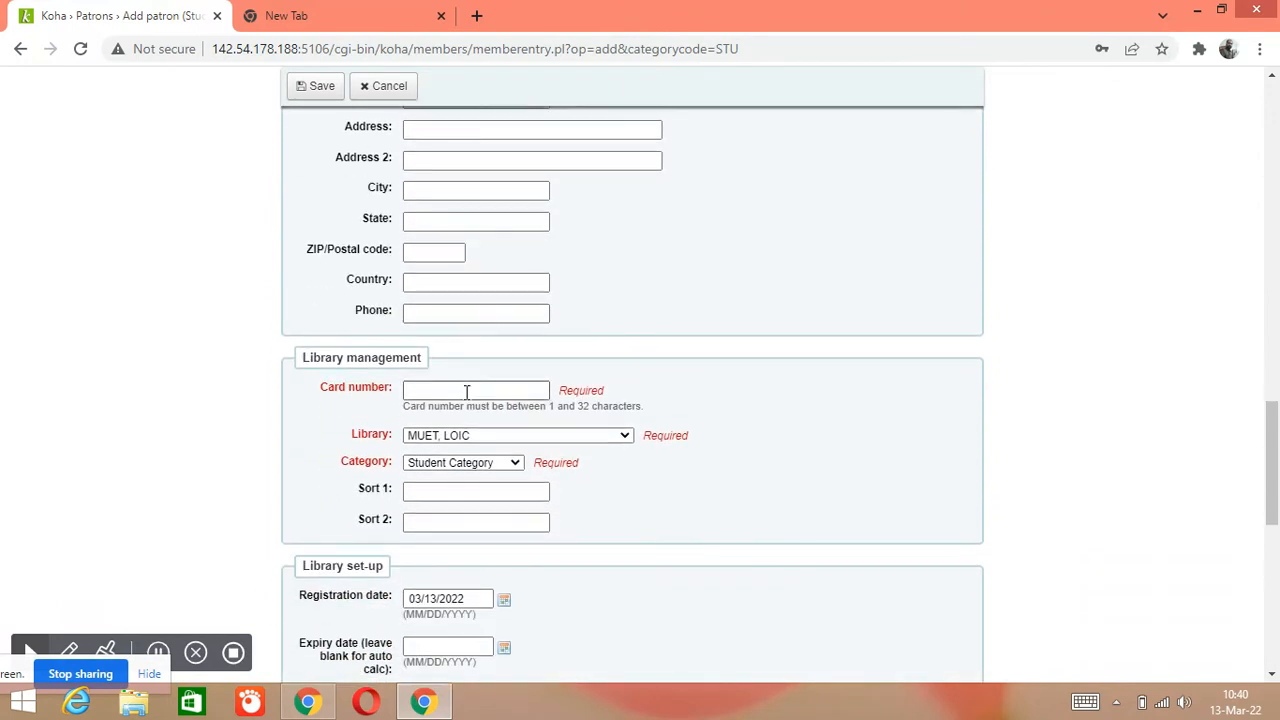
{"action": "left_click", "coordinate": [466, 392]}
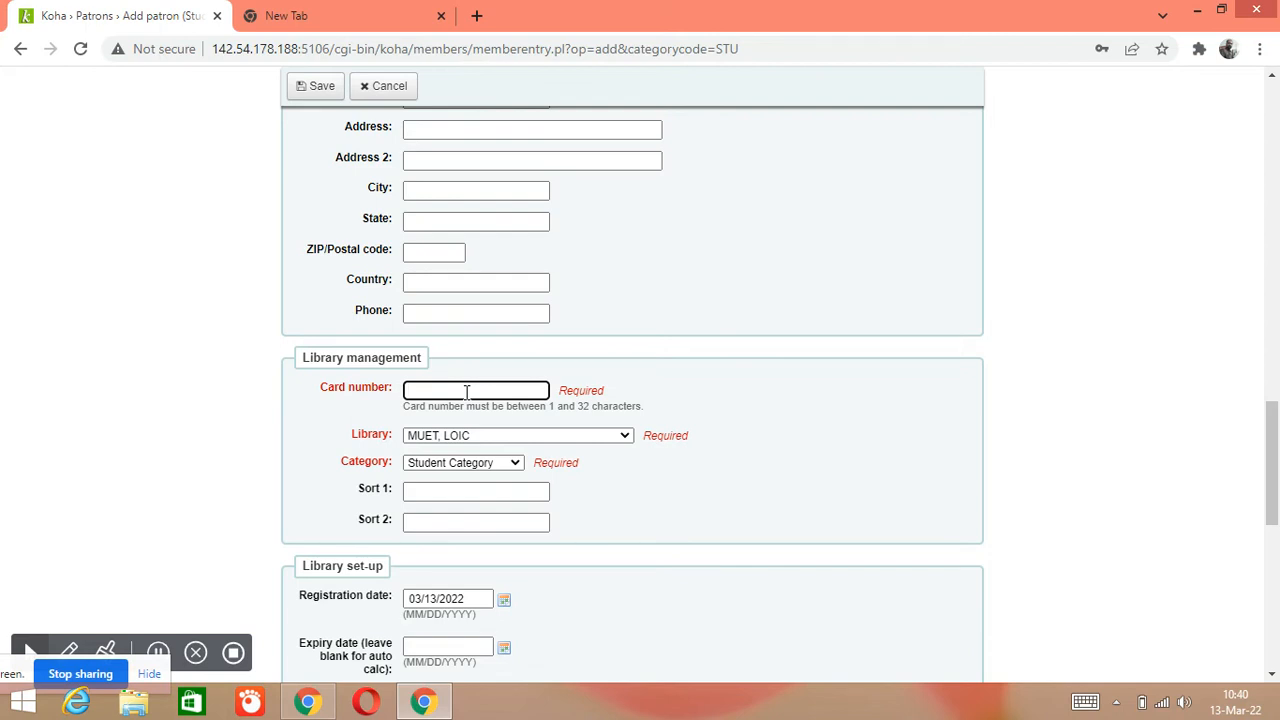
{"action": "type", "text": "0"}
{"action": "key", "text": "BackSpace"}
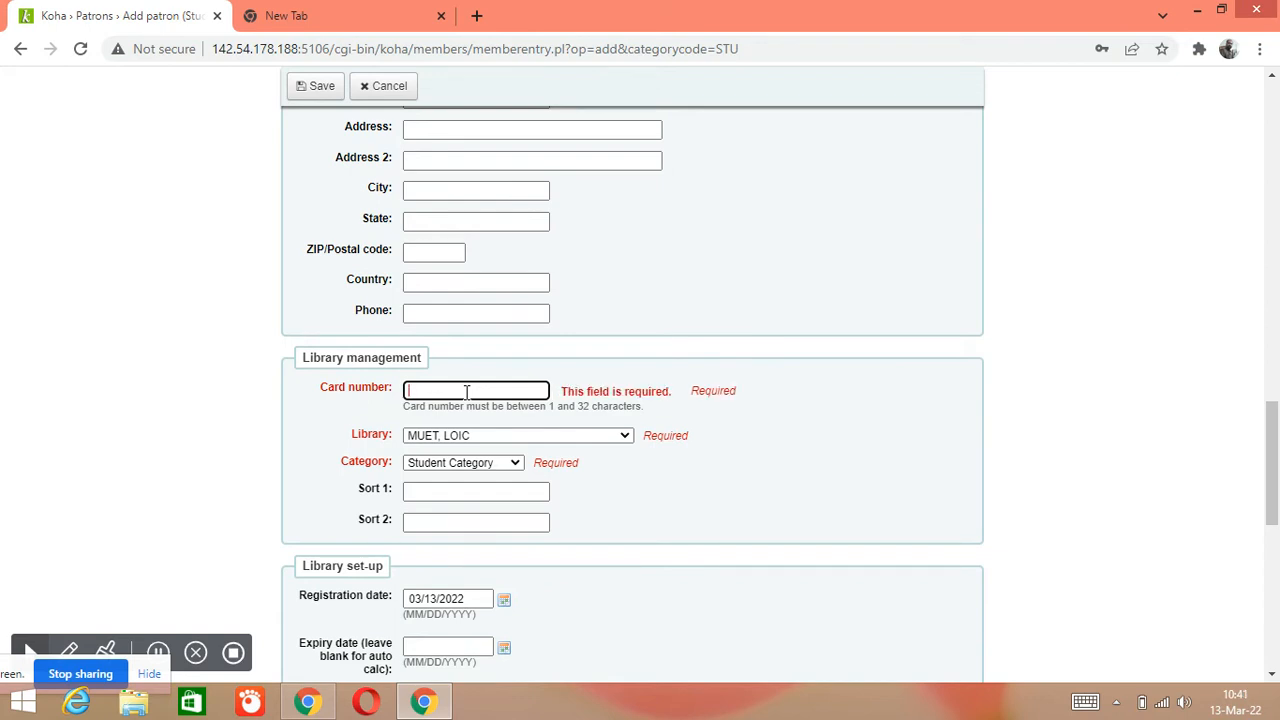
{"action": "type", "text": "20"}
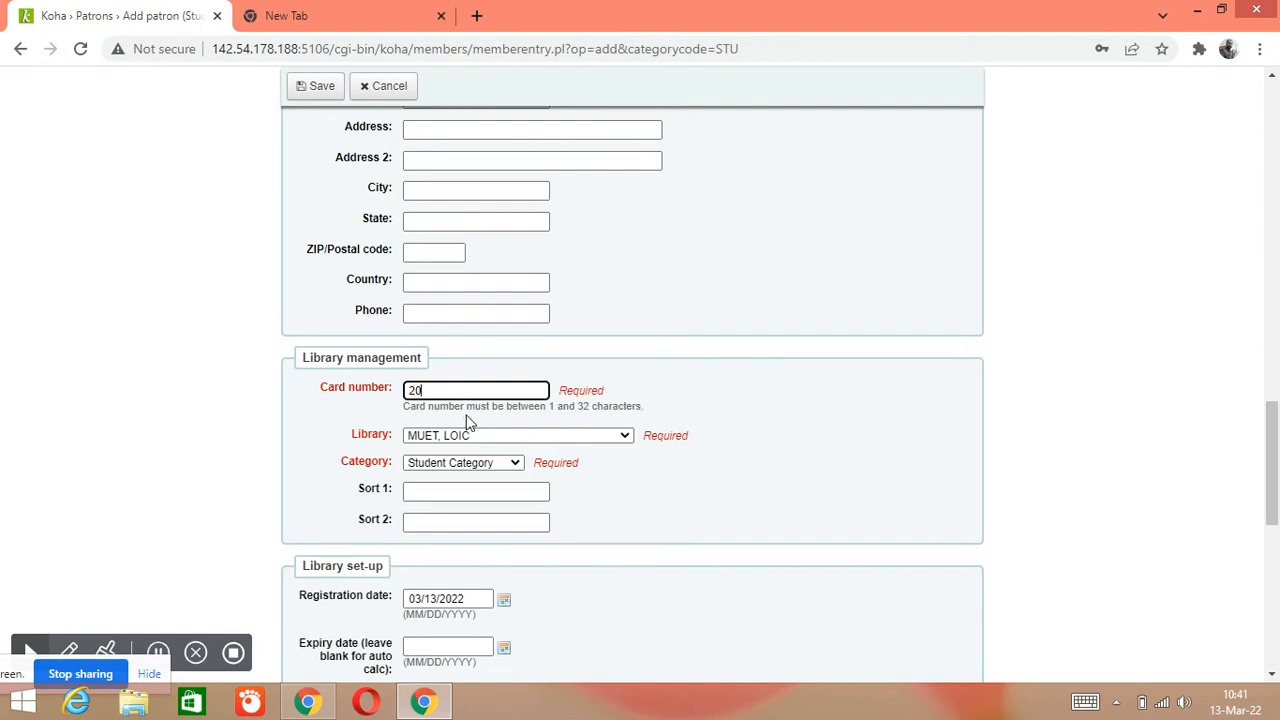
Assign the patron to the Civil Engineering library and keep Student Category
{"action": "left_click", "coordinate": [621, 437]}
{"action": "mouse_move", "coordinate": [638, 305]}
{"action": "left_mouse_down"}
{"action": "mouse_move", "coordinate": [636, 410]}
{"action": "mouse_move", "coordinate": [646, 283]}
{"action": "left_mouse_up"}
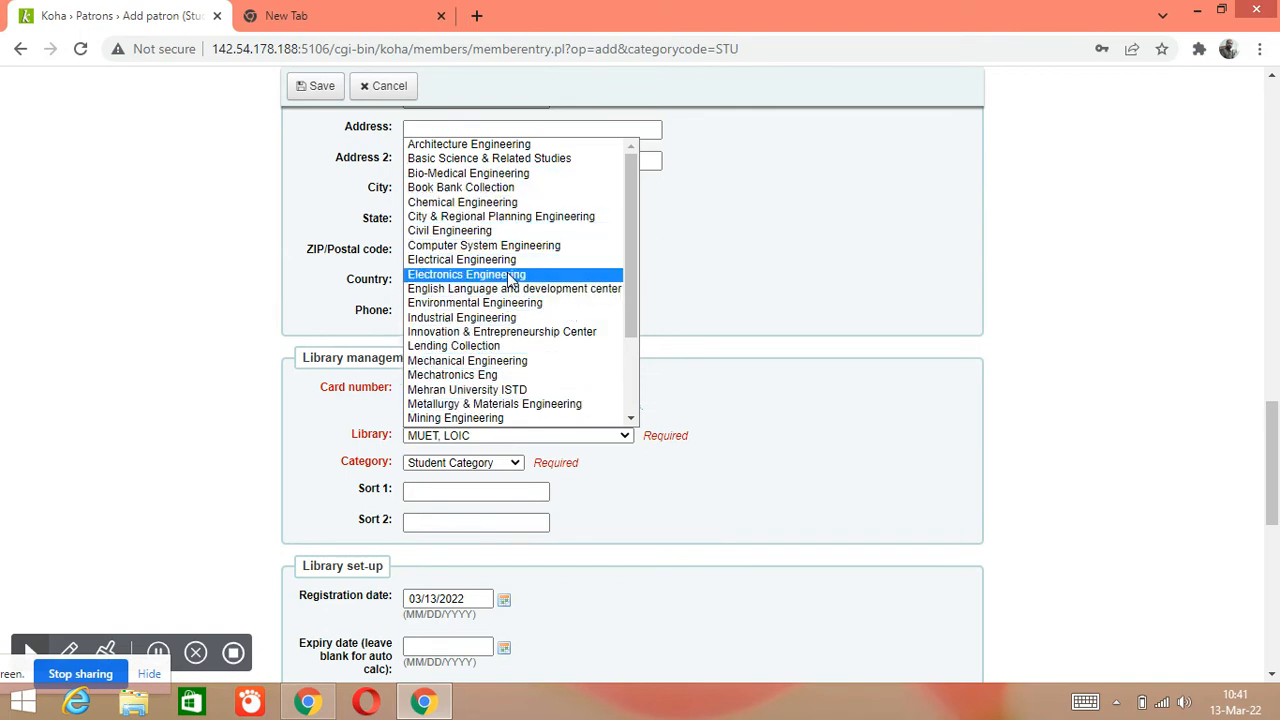
{"action": "left_click", "coordinate": [474, 231]}
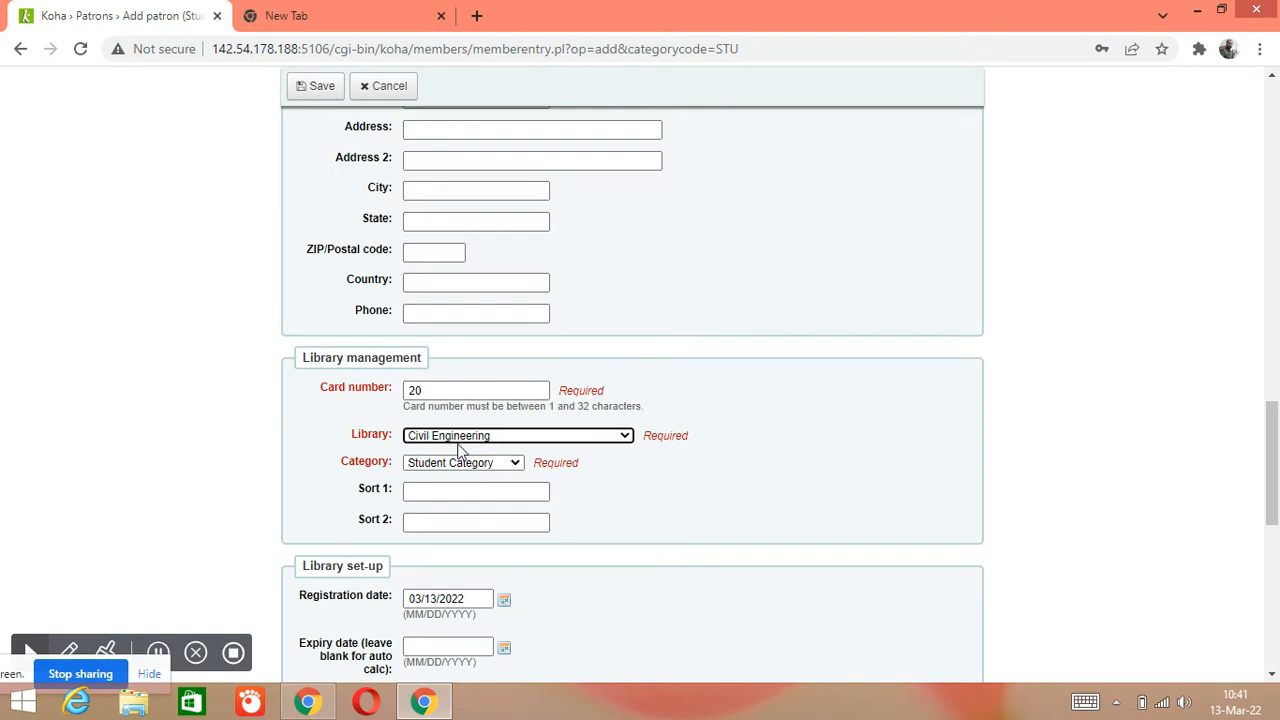
{"action": "left_click", "coordinate": [622, 436]}
{"action": "scroll", "coordinate": [564, 300], "scroll_direction": "down", "scroll_amount": 1}
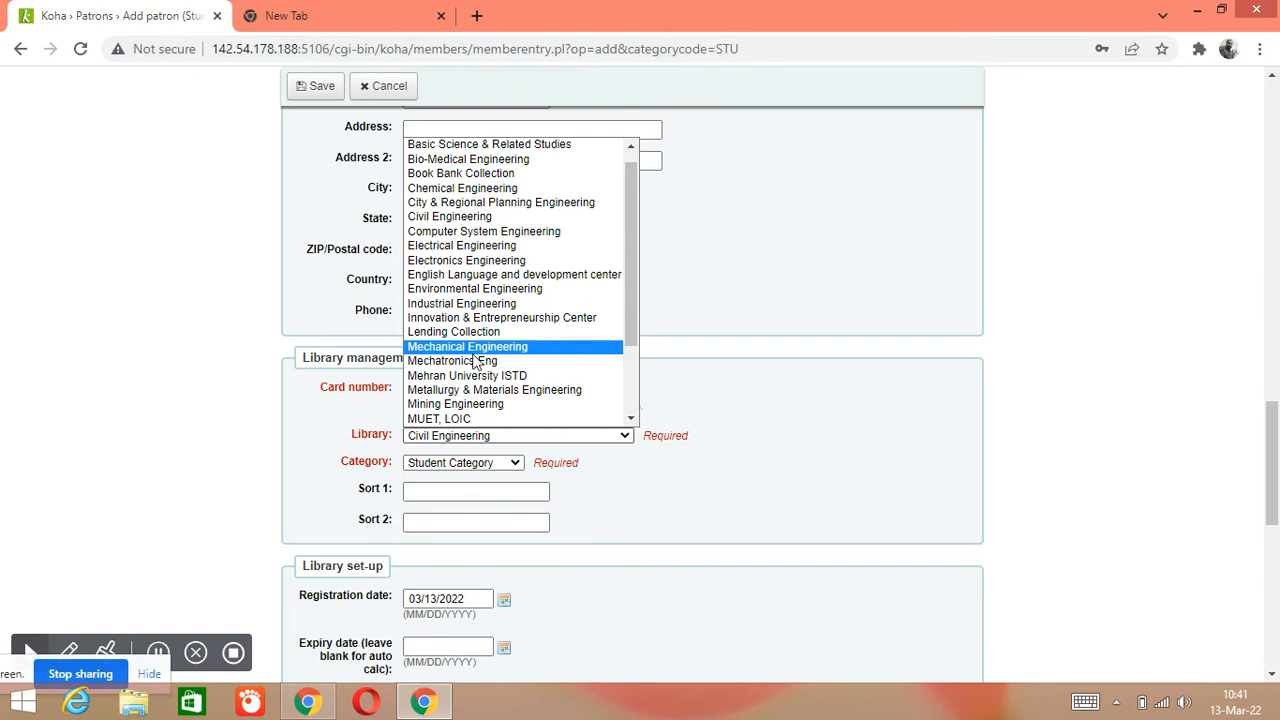
{"action": "left_click", "coordinate": [198, 433]}
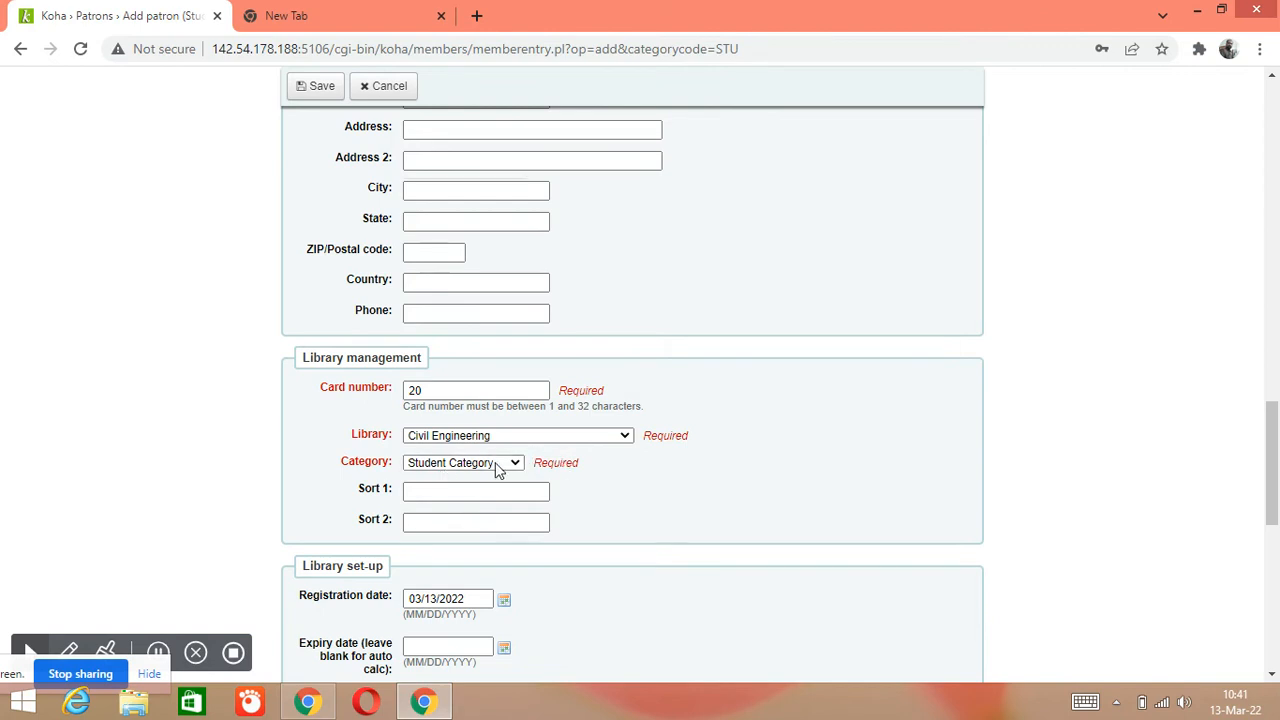
{"action": "left_click", "coordinate": [500, 468]}
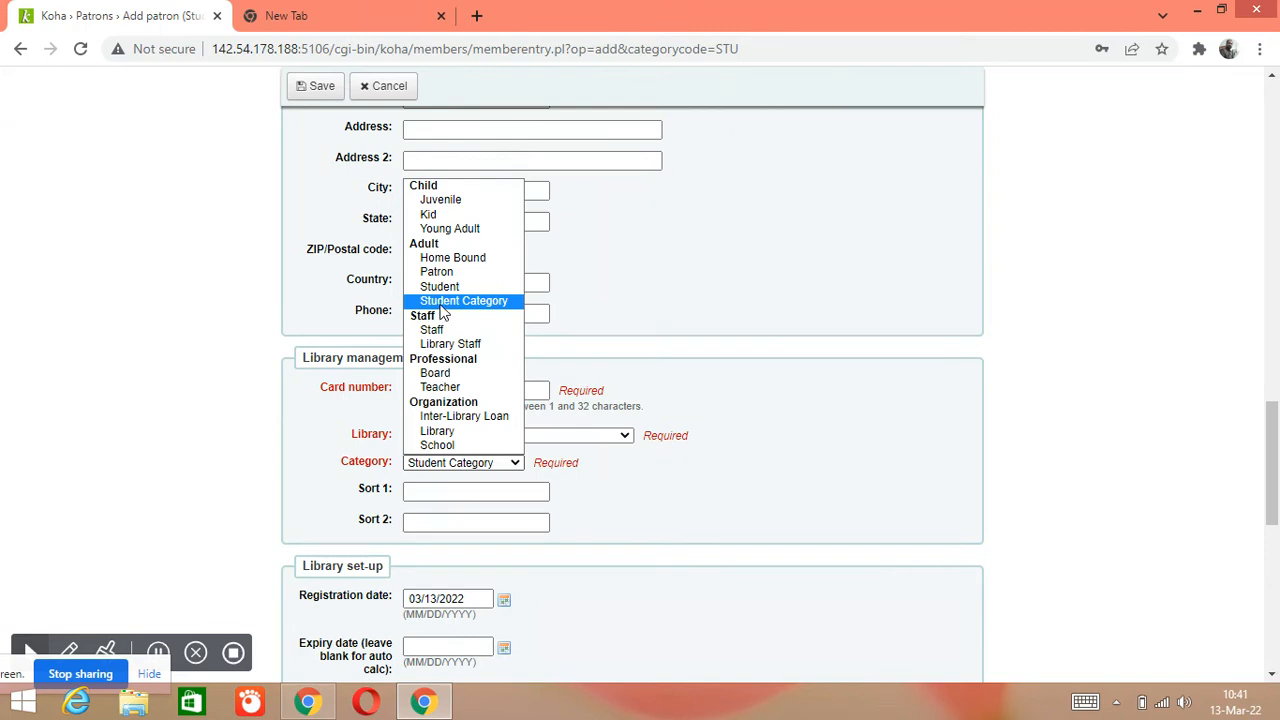
{"action": "left_click", "coordinate": [460, 302]}
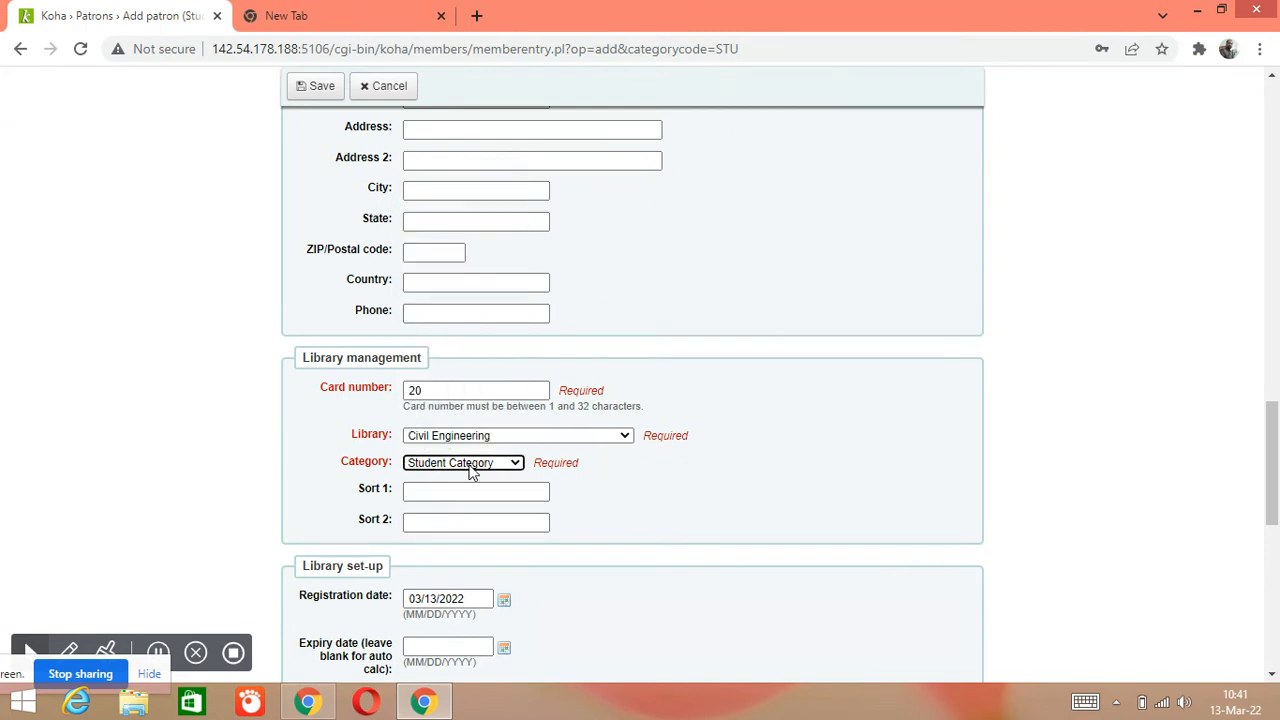
Enter the patron's OPAC/staff login username
{"action": "scroll", "coordinate": [770, 472], "scroll_direction": "down", "scroll_amount": 2}
{"action": "scroll", "coordinate": [720, 435], "scroll_direction": "down", "scroll_amount": 2}
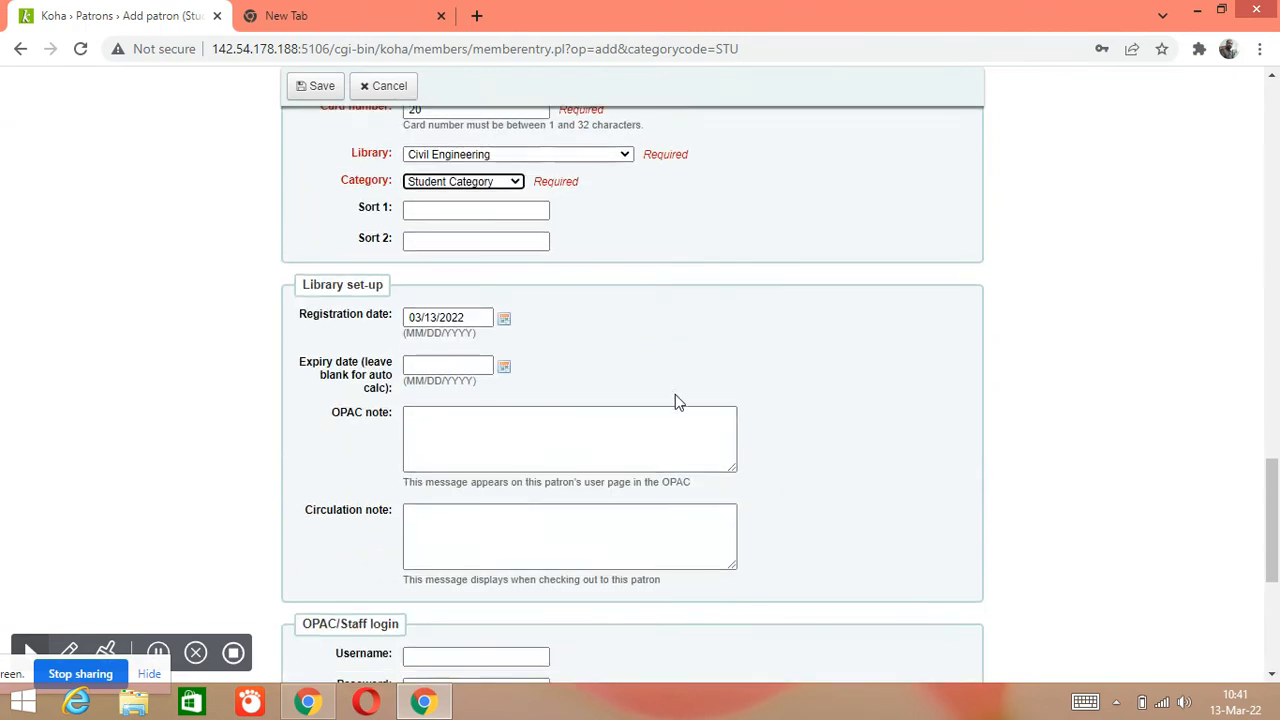
{"action": "scroll", "coordinate": [560, 340], "scroll_direction": "down", "scroll_amount": 2}
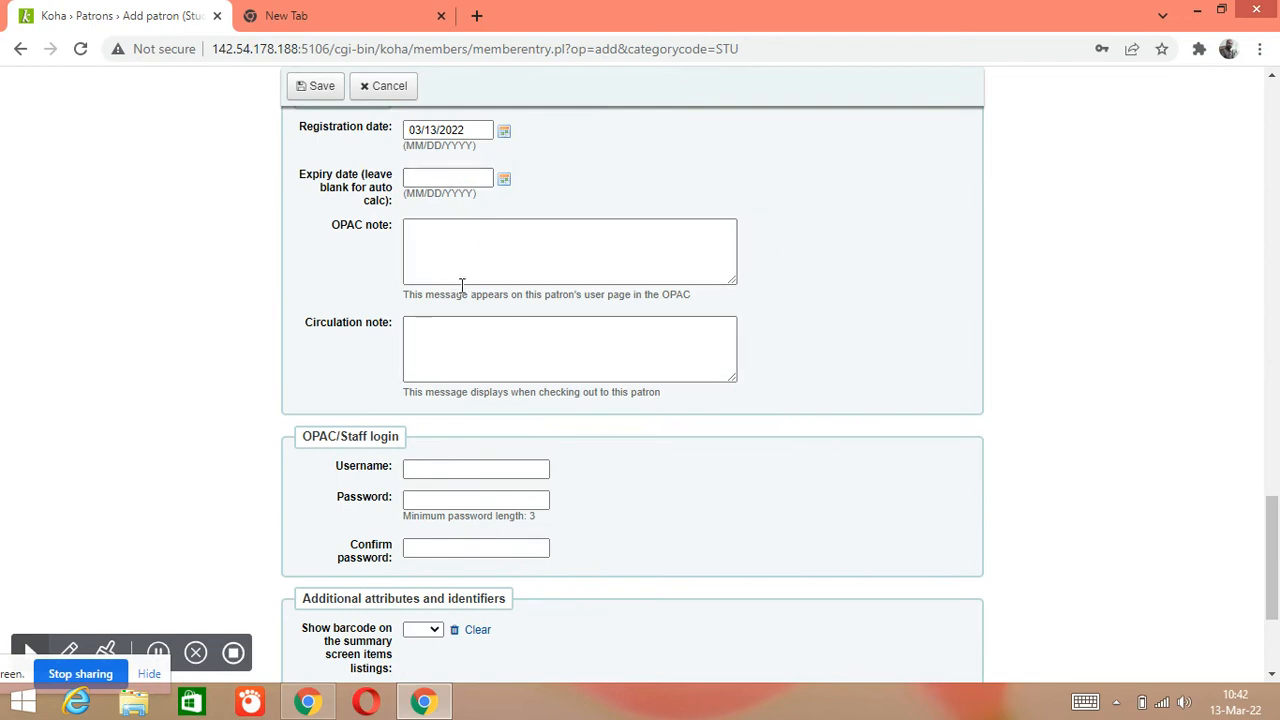
{"action": "scroll", "coordinate": [491, 348], "scroll_direction": "down", "scroll_amount": 1}
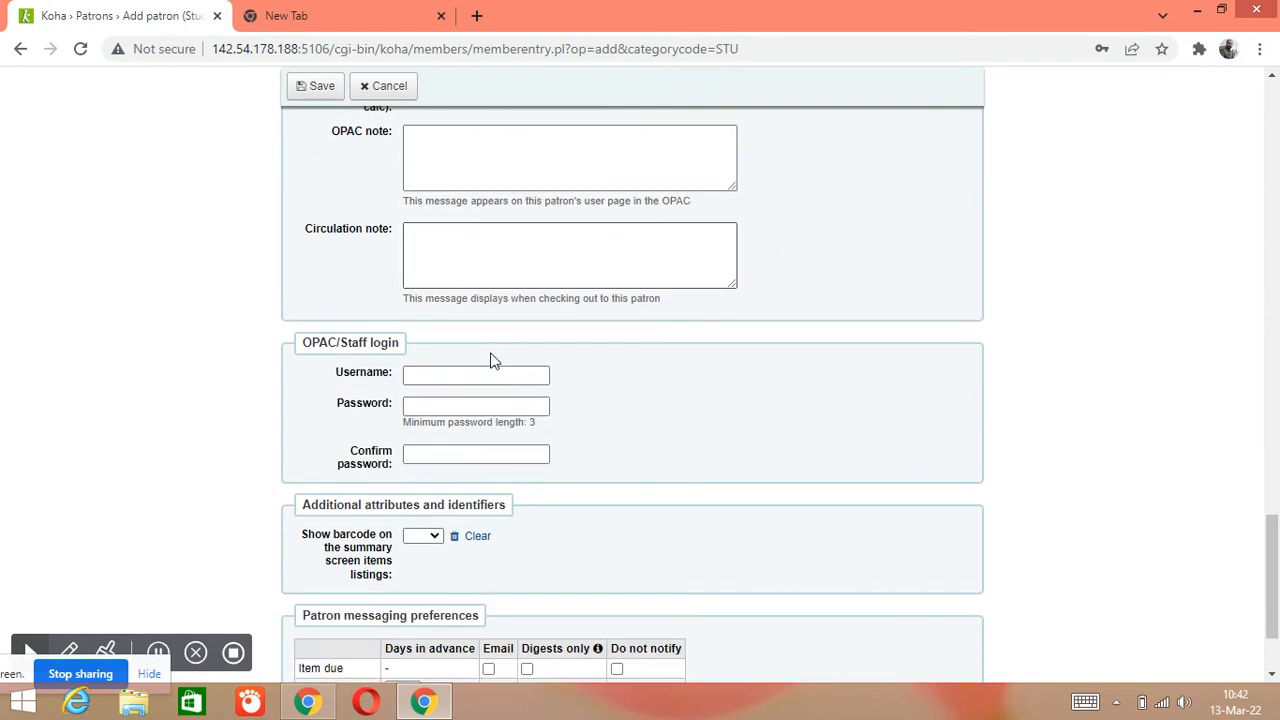
{"action": "scroll", "coordinate": [470, 383], "scroll_direction": "down", "scroll_amount": 1}
{"action": "left_click", "coordinate": [470, 286]}
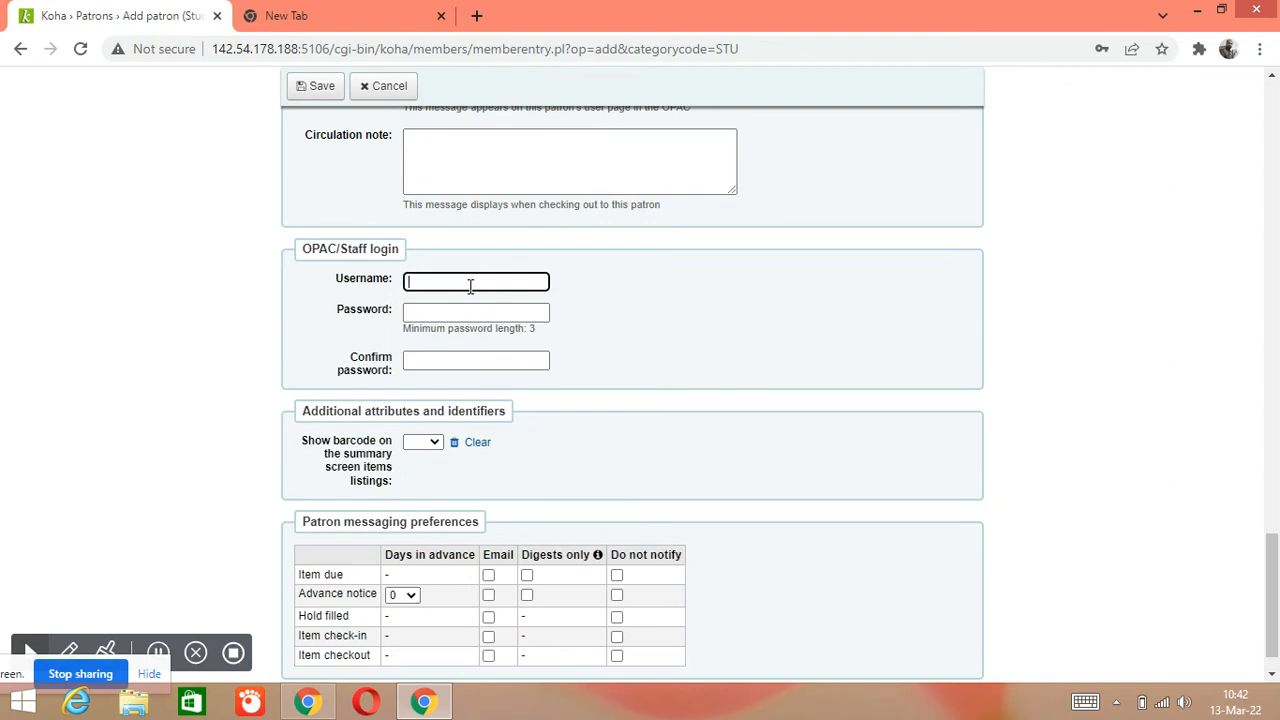
{"action": "type", "text": "shs"}
{"action": "key", "text": "BackSpace"}
{"action": "key", "text": "BackSpace"}
{"action": "key", "text": "BackSpace"}
{"action": "type", "text": "Shah"}
{"action": "key", "text": "BackSpace"}
{"action": "key", "text": "BackSpace"}
{"action": "type", "text": "shahnawaz"}
{"action": "type", "text": "n"}
{"action": "type", "text": "1"}
Type the login password and fill in the Confirm password field
{"action": "left_click", "coordinate": [472, 313]}
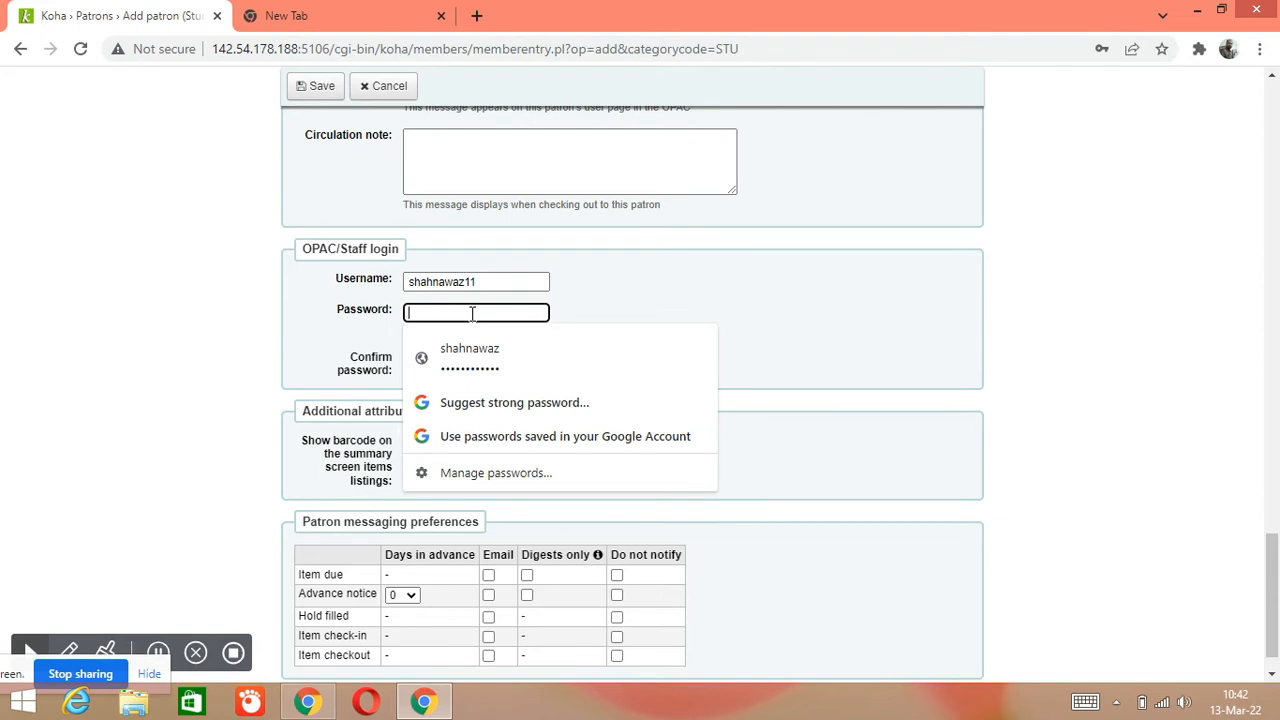
{"action": "type", "text": "S••••"}
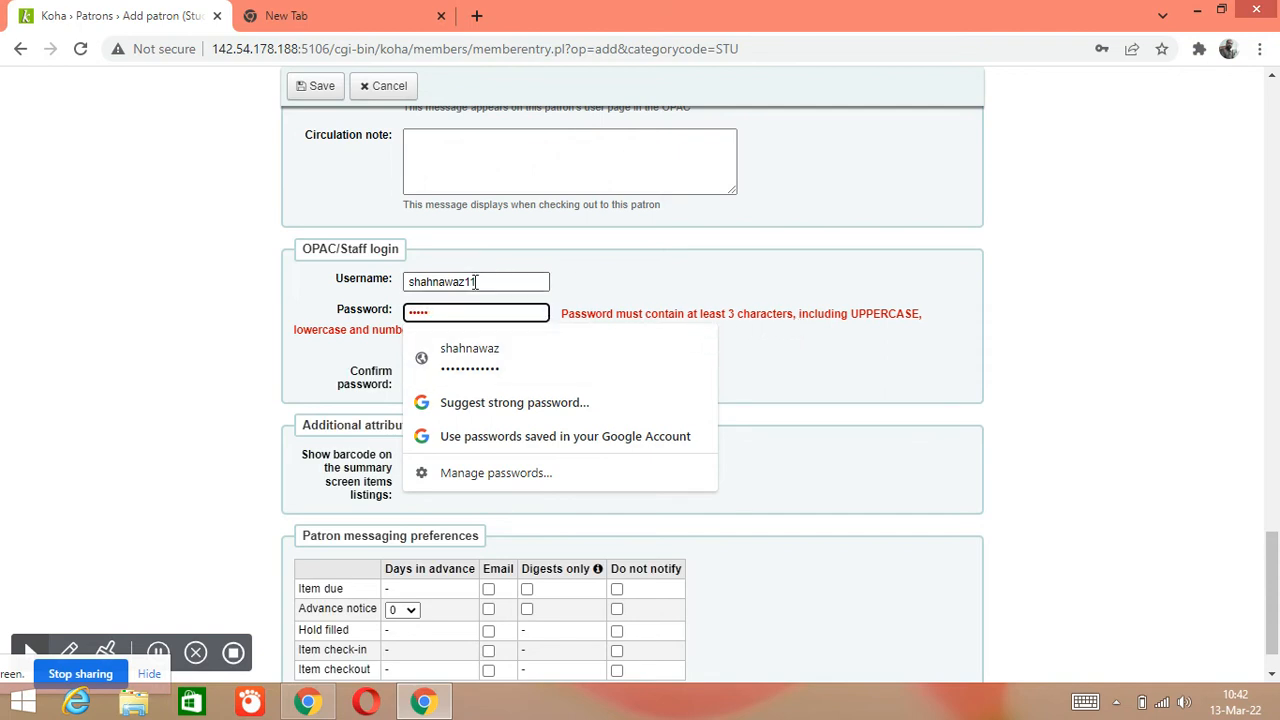
{"action": "left_click_drag", "start_coordinate": [451, 314], "coordinate": [365, 327]}
{"action": "key", "text": "BackSpace"}
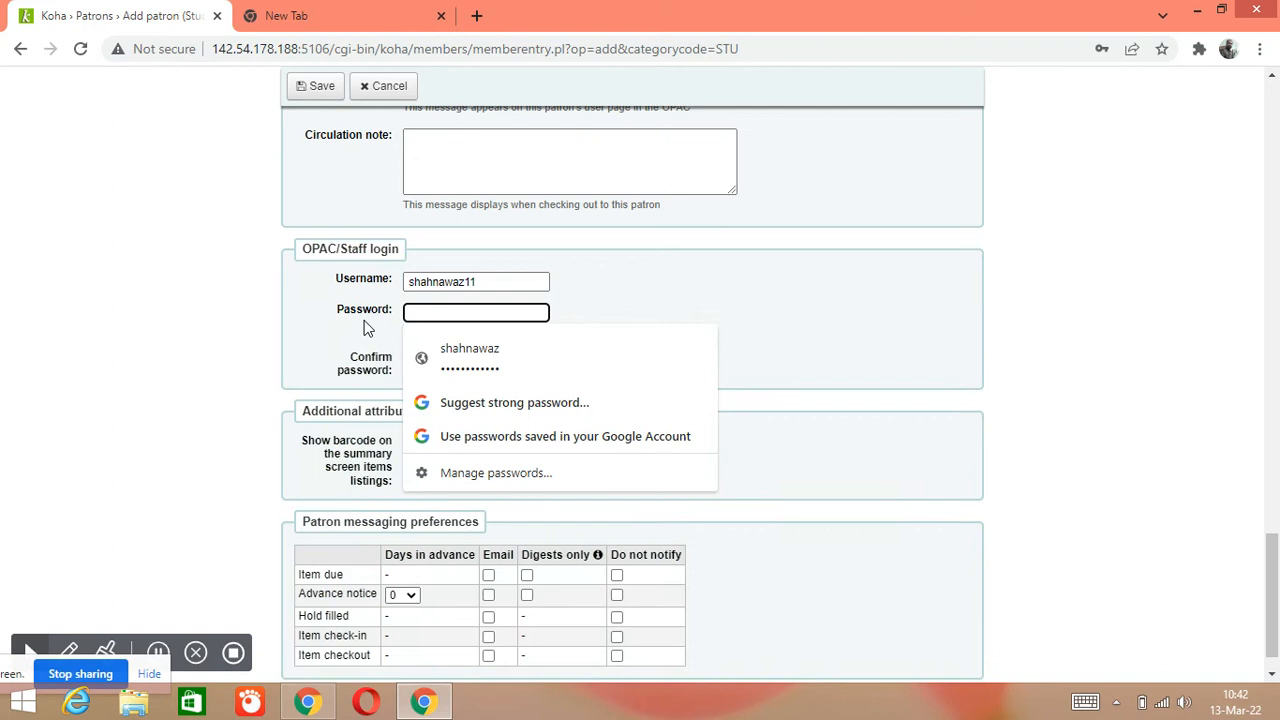
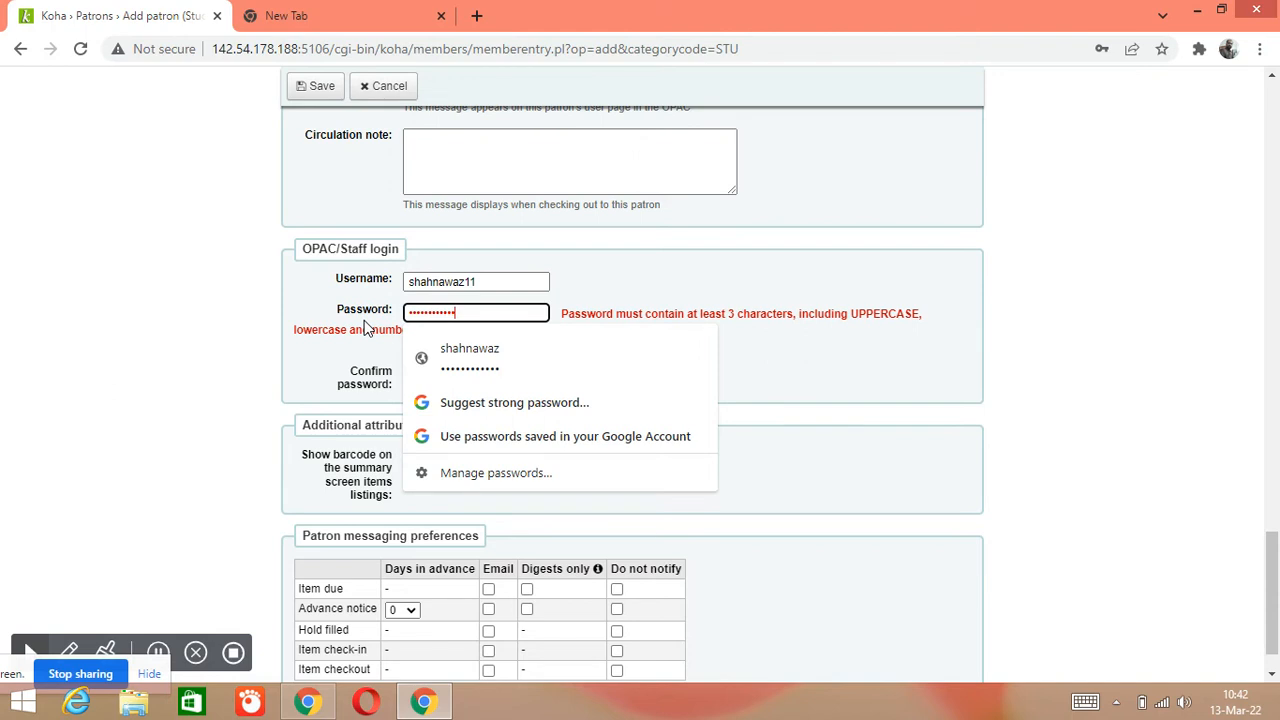
{"action": "left_click", "coordinate": [997, 407]}
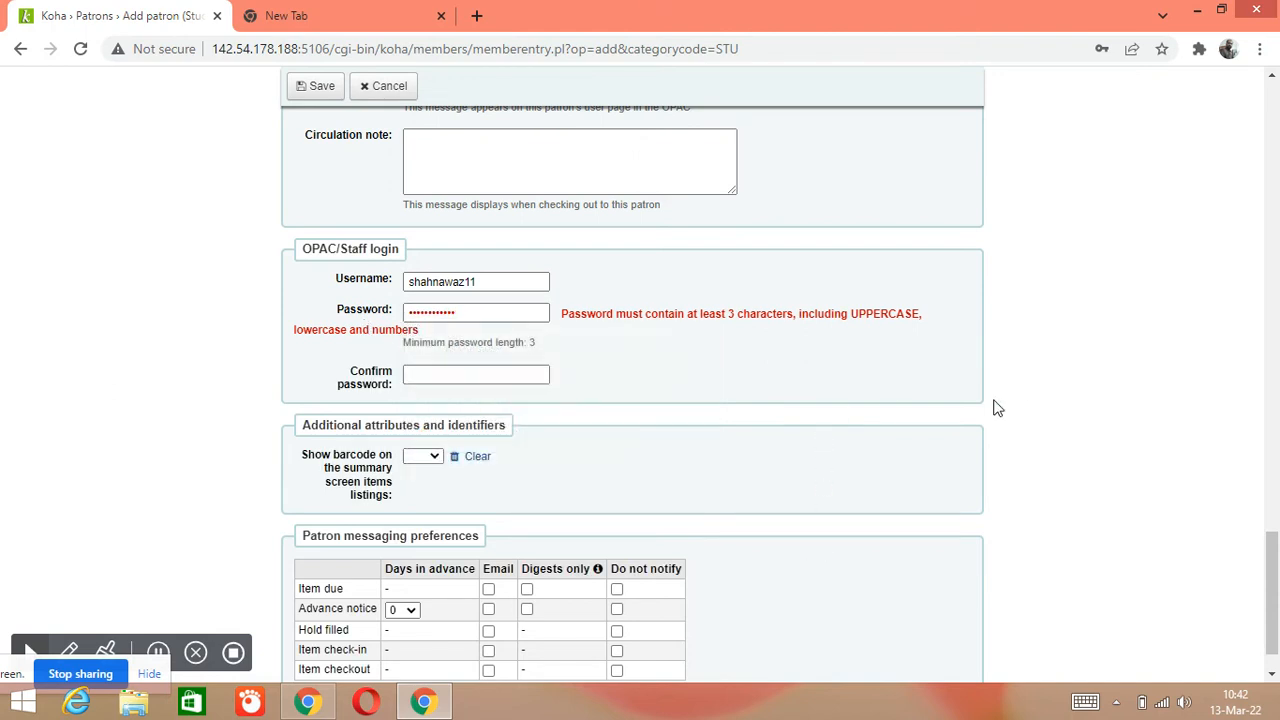
{"action": "left_click", "coordinate": [484, 313]}
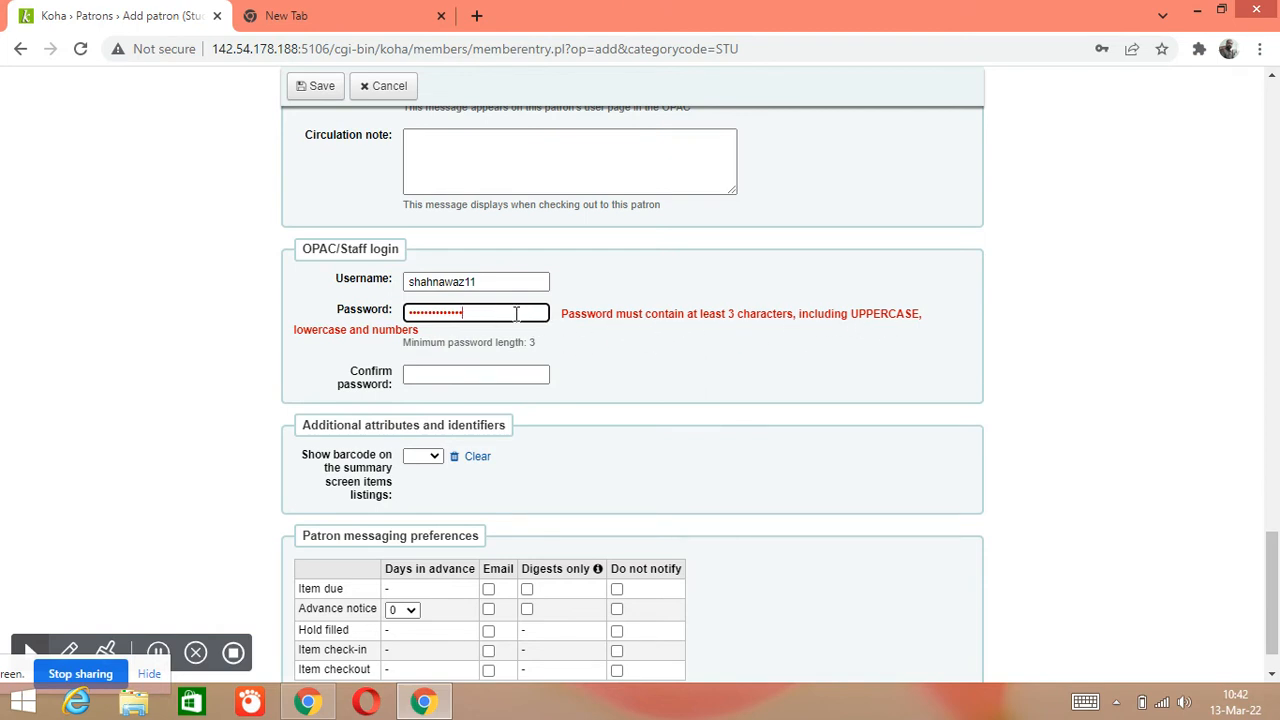
{"action": "key", "text": "ctrl+a"}
{"action": "key", "text": "BackSpace"}
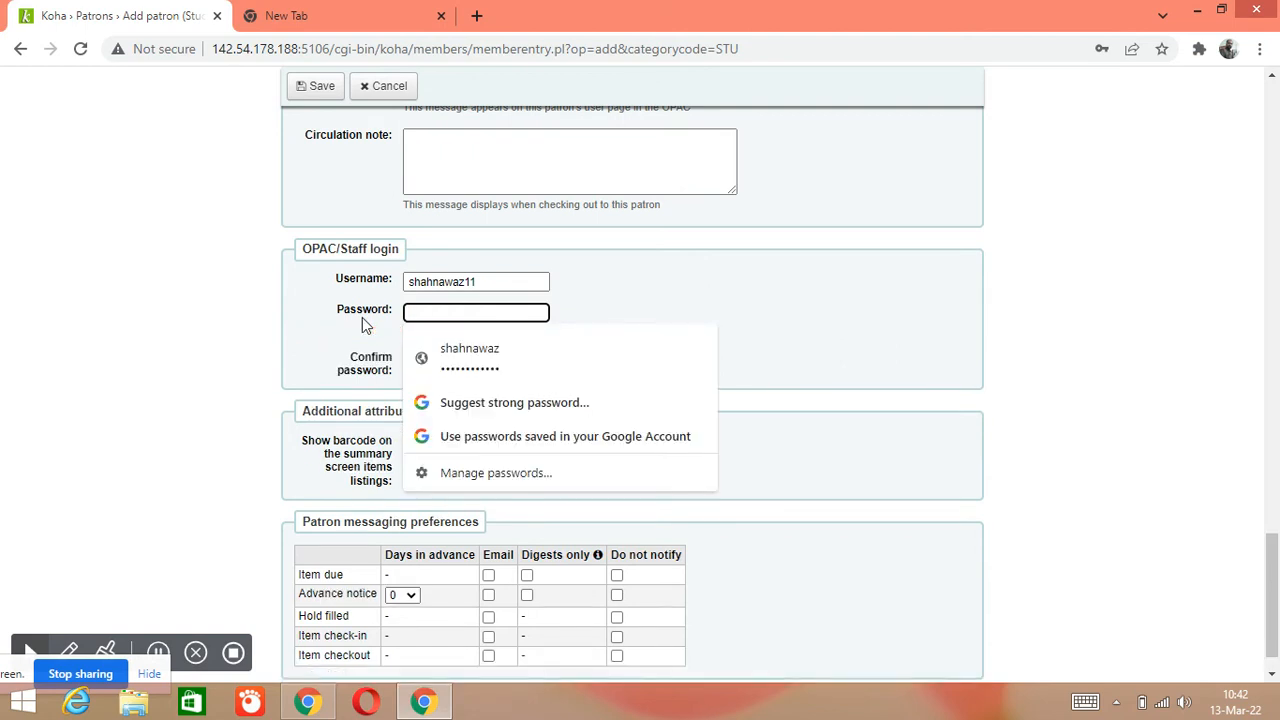
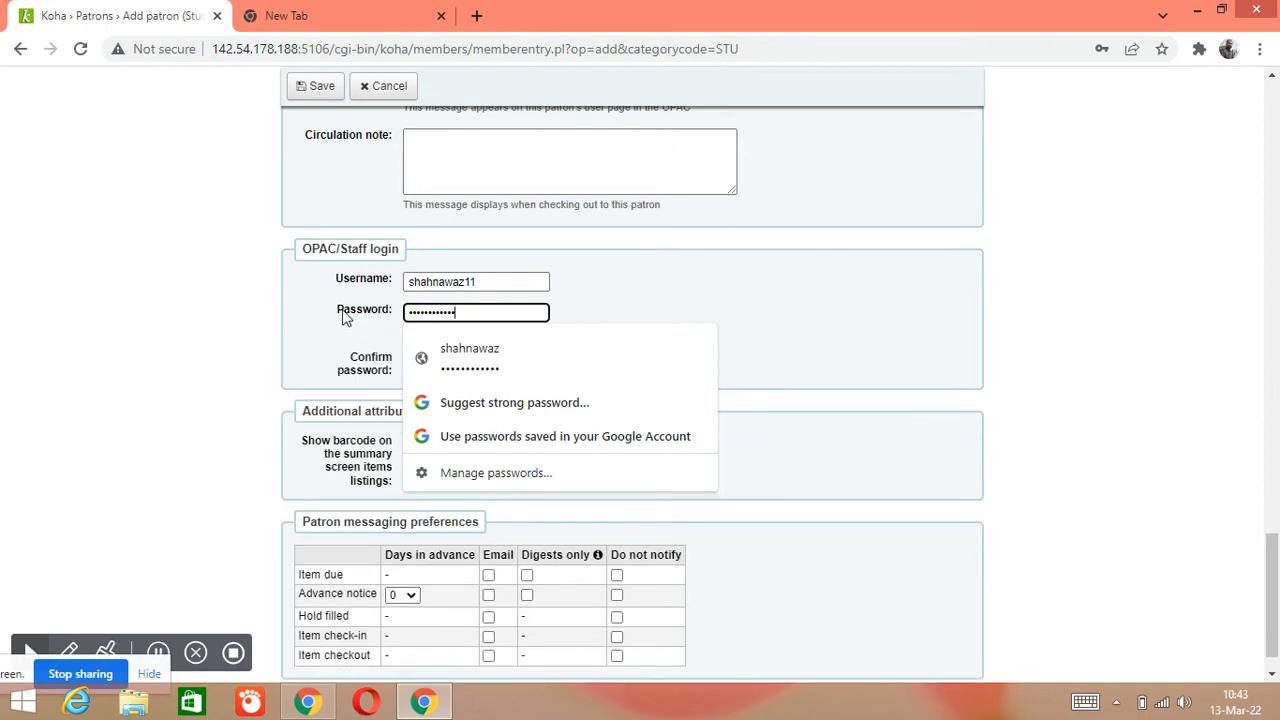
{"action": "left_click", "coordinate": [250, 325]}
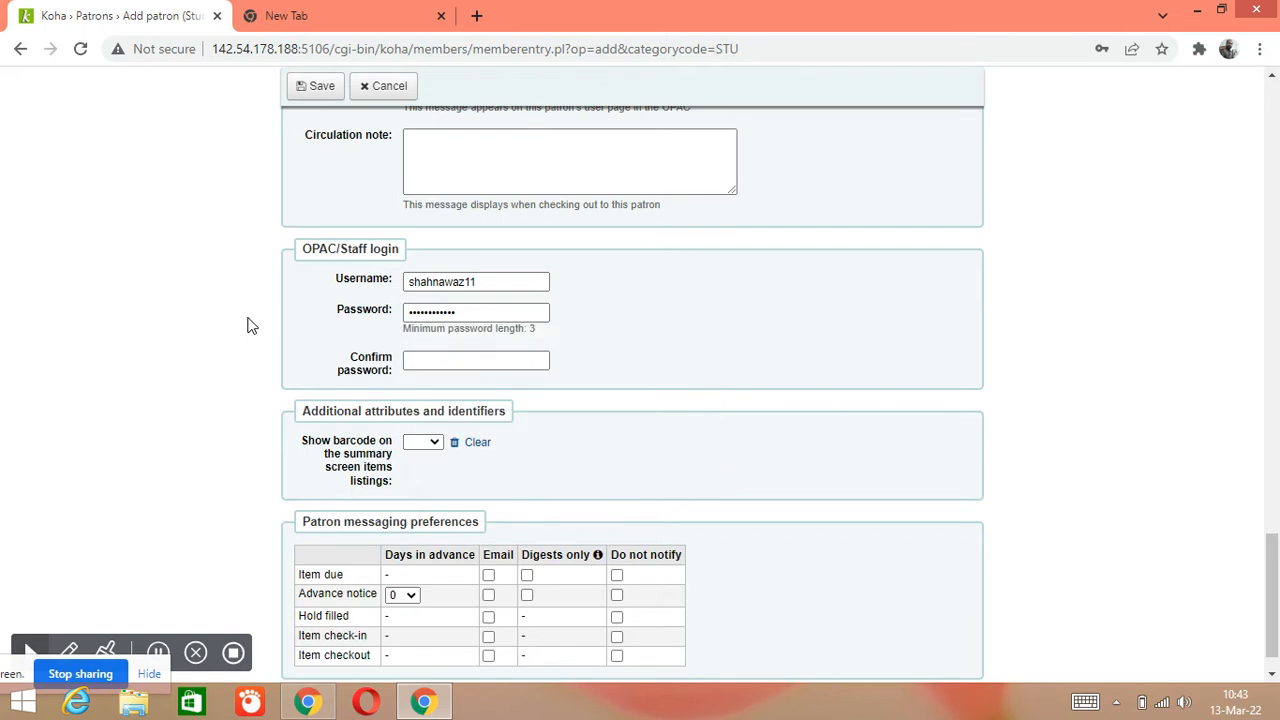
{"action": "left_click", "coordinate": [452, 360]}
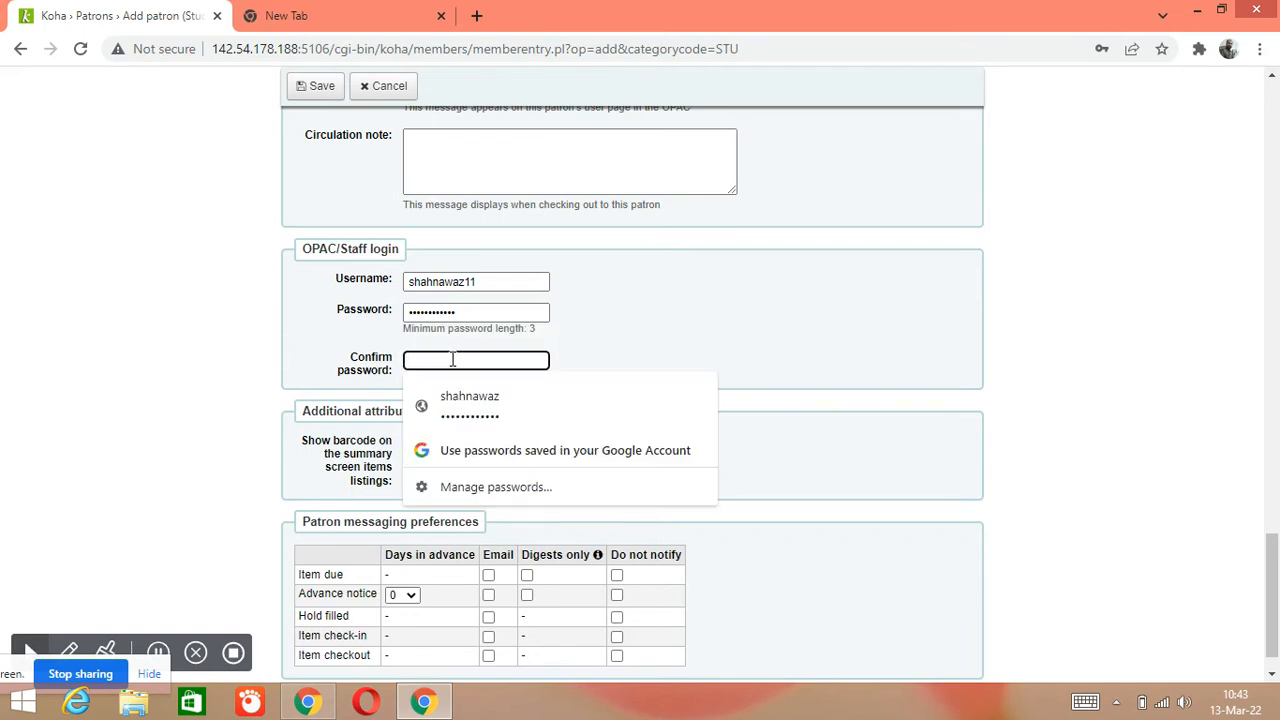
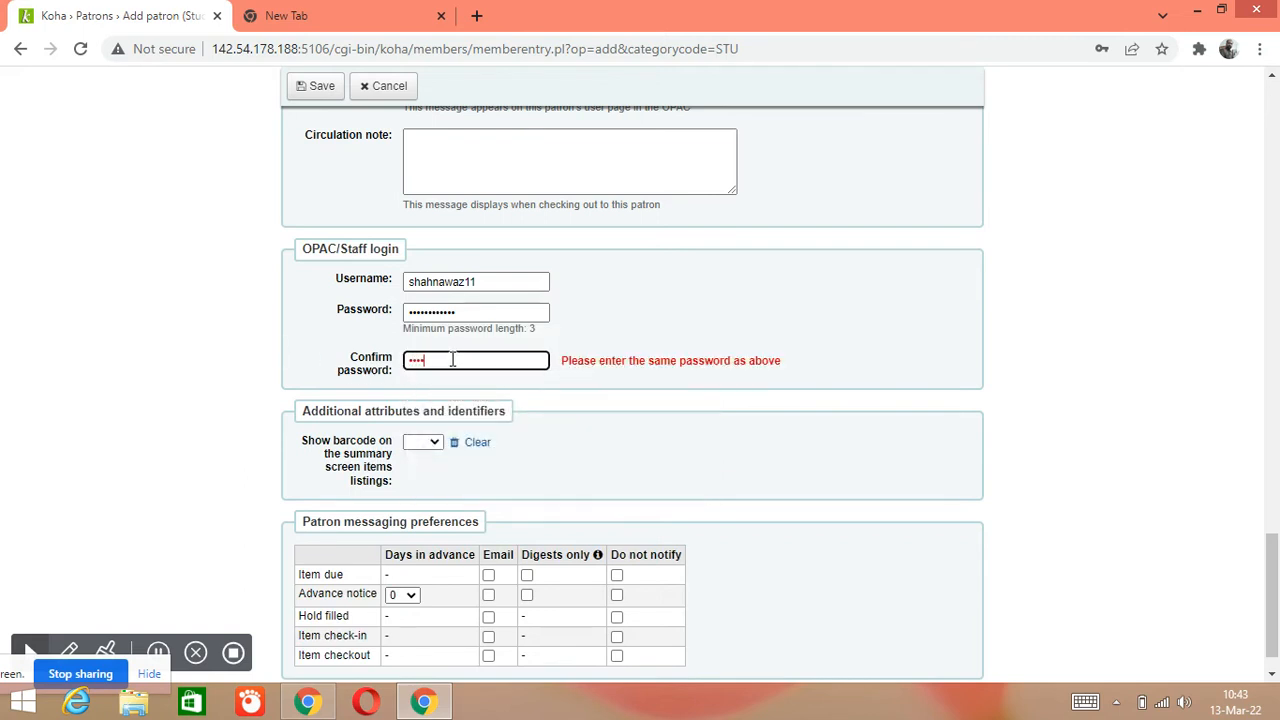
Scroll to the top of the Add patron form and save the new Student Category patron
{"action": "left_click", "coordinate": [97, 343]}
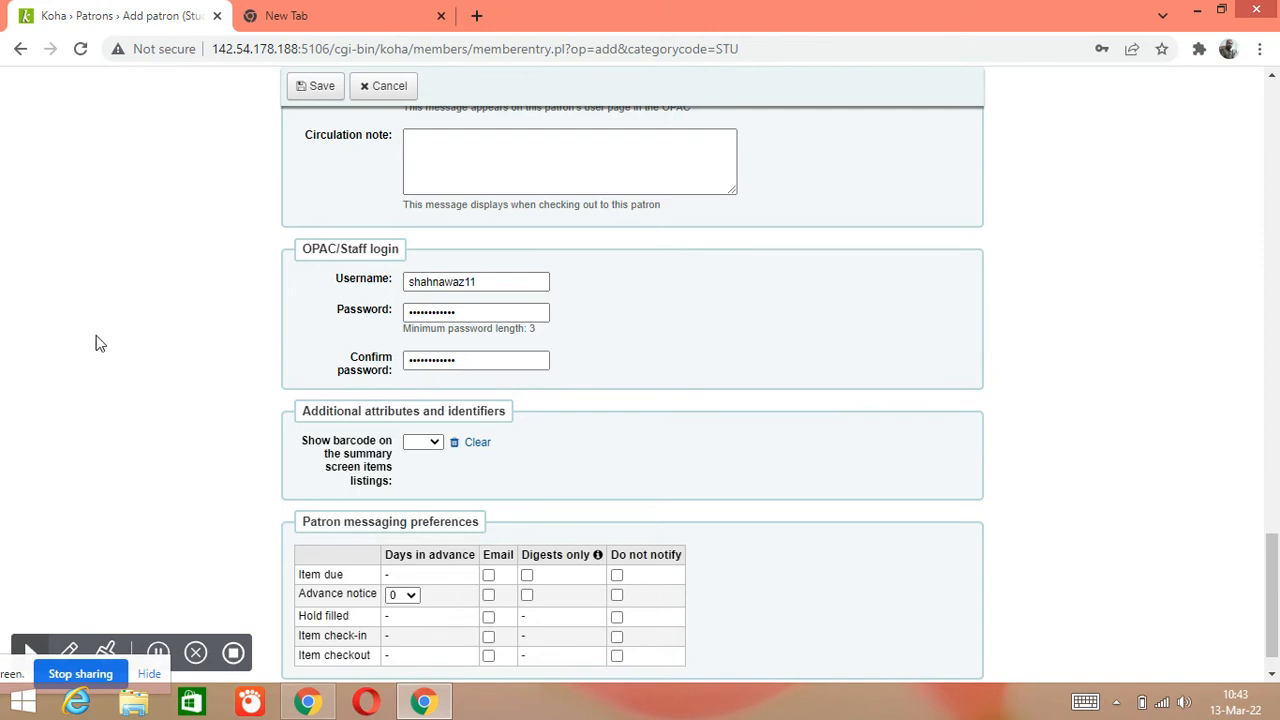
{"action": "scroll", "coordinate": [103, 363], "scroll_direction": "down", "scroll_amount": 1}
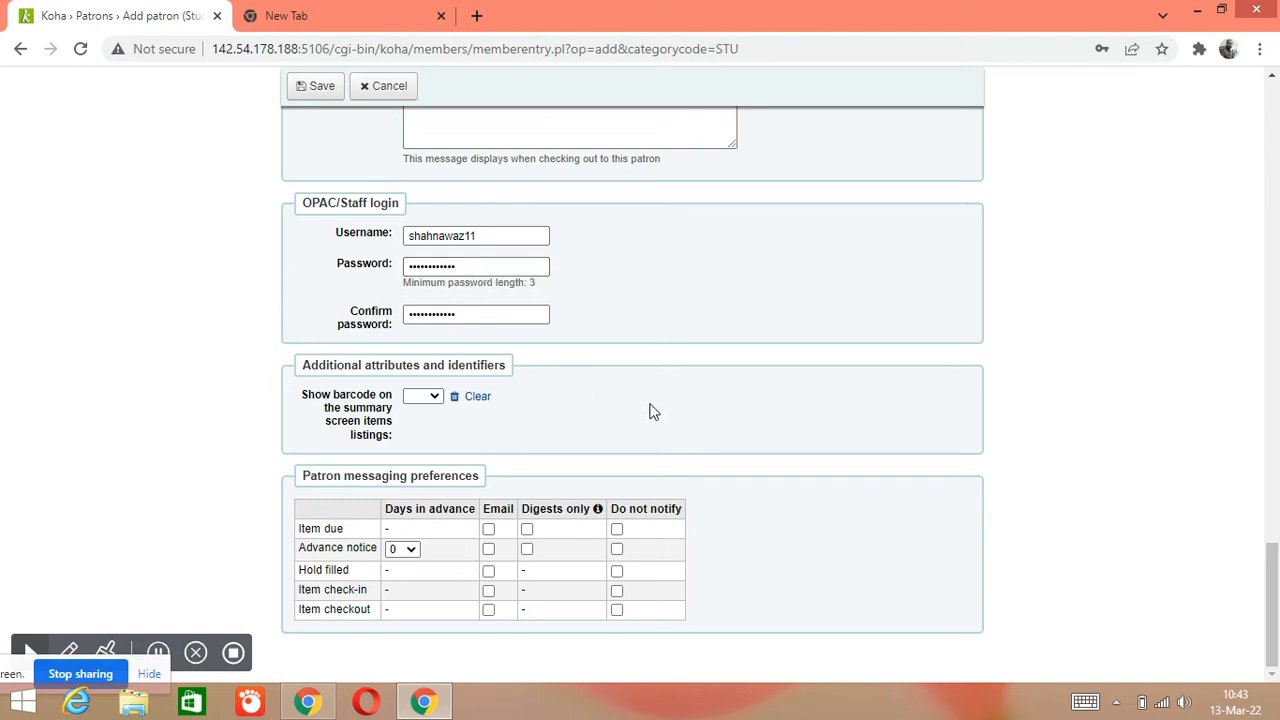
{"action": "mouse_move", "coordinate": [1274, 663]}
{"action": "left_mouse_down"}
{"action": "mouse_move", "coordinate": [1274, 500]}
{"action": "mouse_move", "coordinate": [1274, 668]}
{"action": "left_mouse_up"}
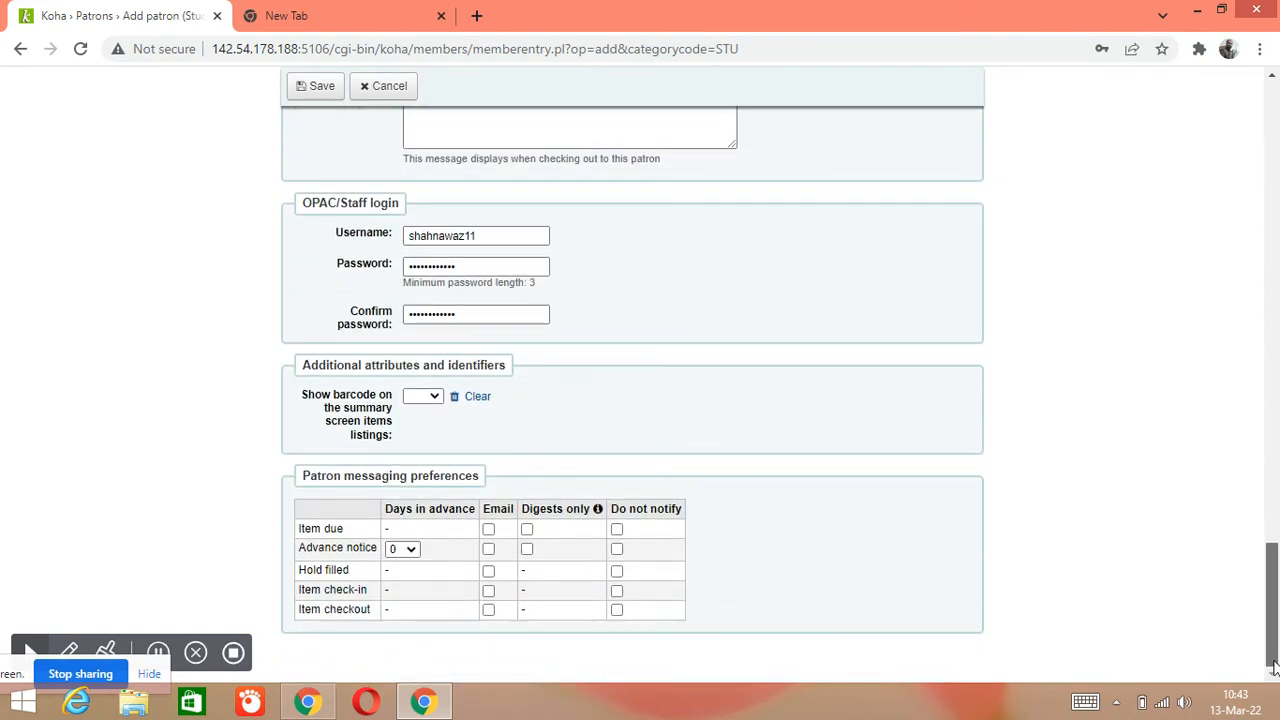
{"action": "left_click_drag", "start_coordinate": [1274, 656], "coordinate": [1274, 140]}
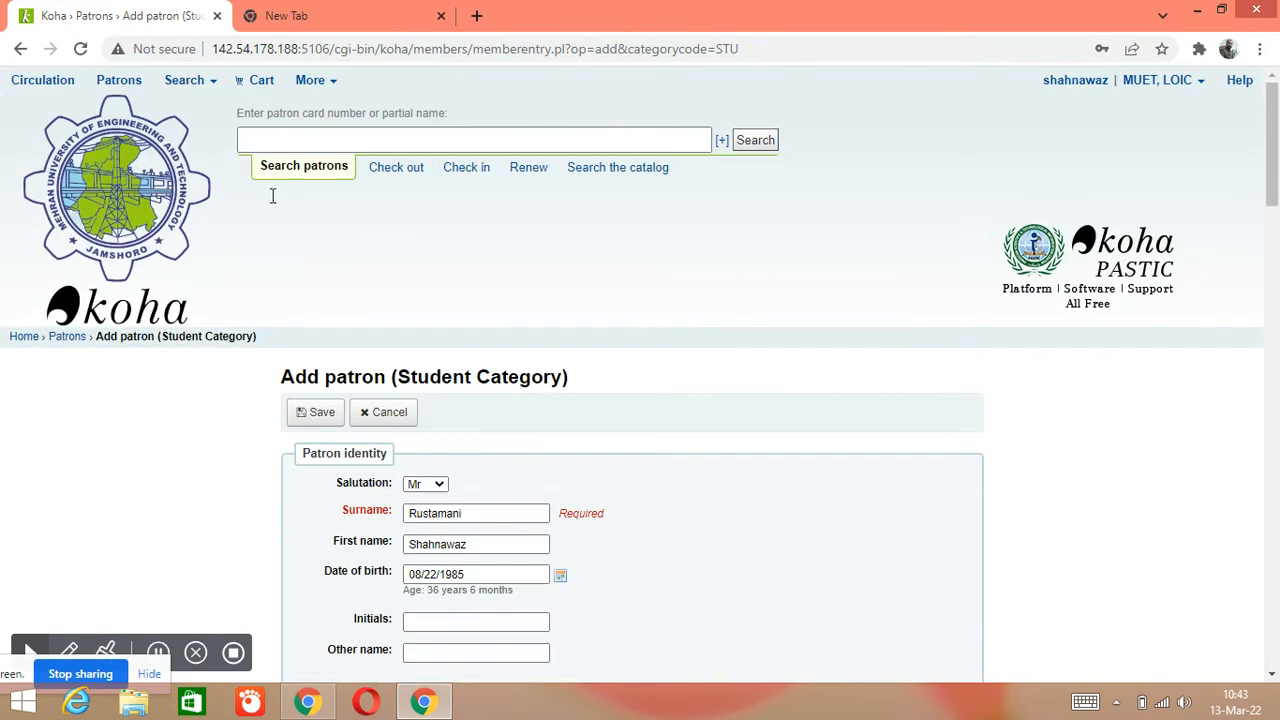
{"action": "scroll", "coordinate": [362, 320], "scroll_direction": "down", "scroll_amount": 2}
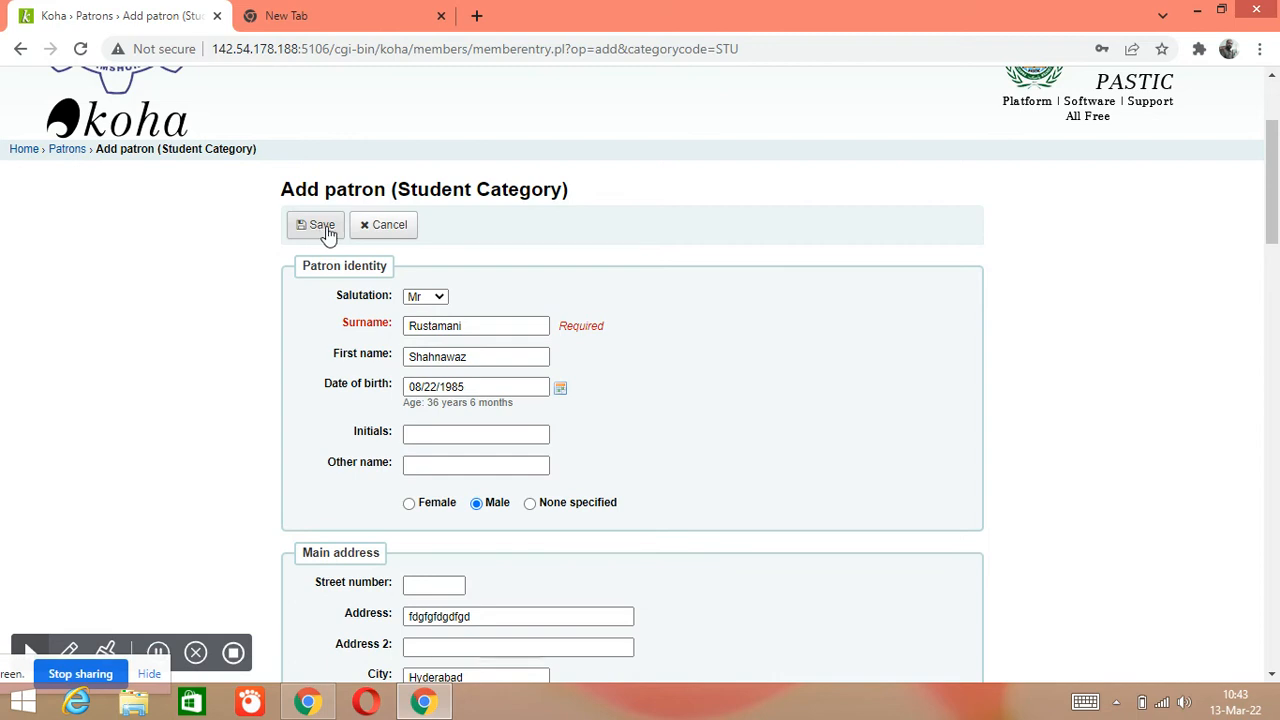
{"action": "left_click", "coordinate": [328, 232]}
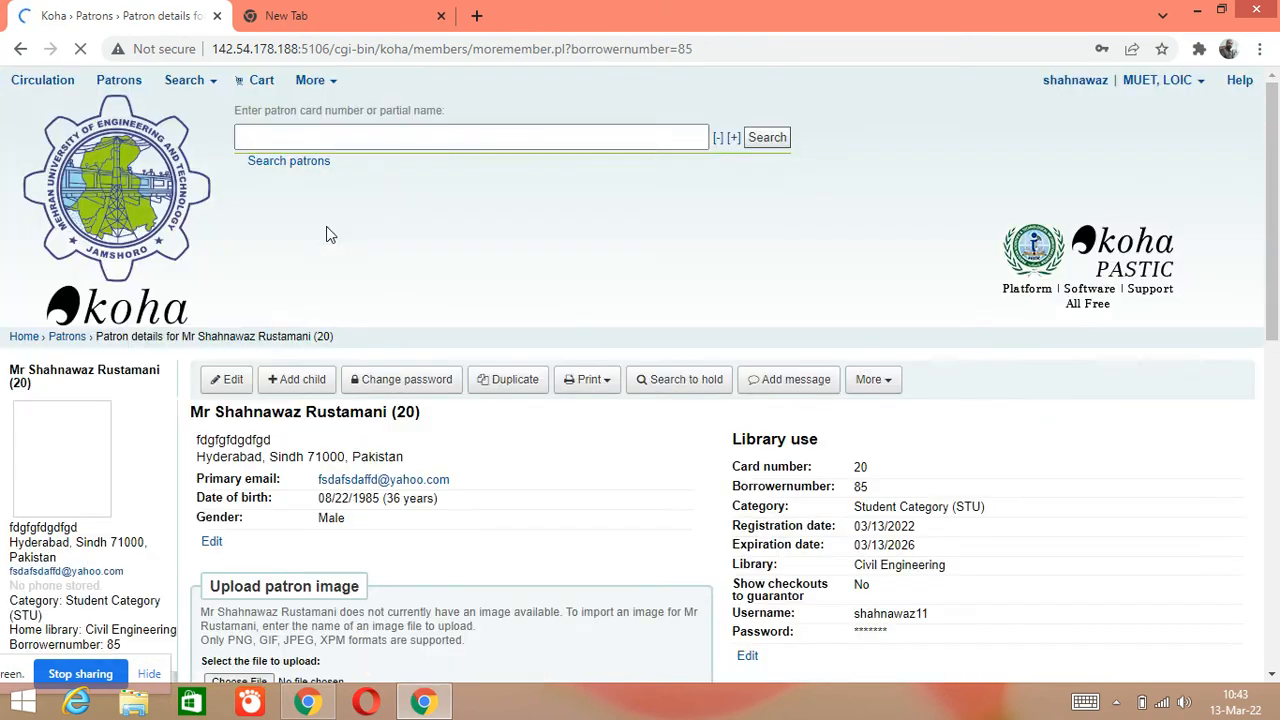
{"action": "scroll", "coordinate": [460, 240], "scroll_direction": "down", "scroll_amount": 2}
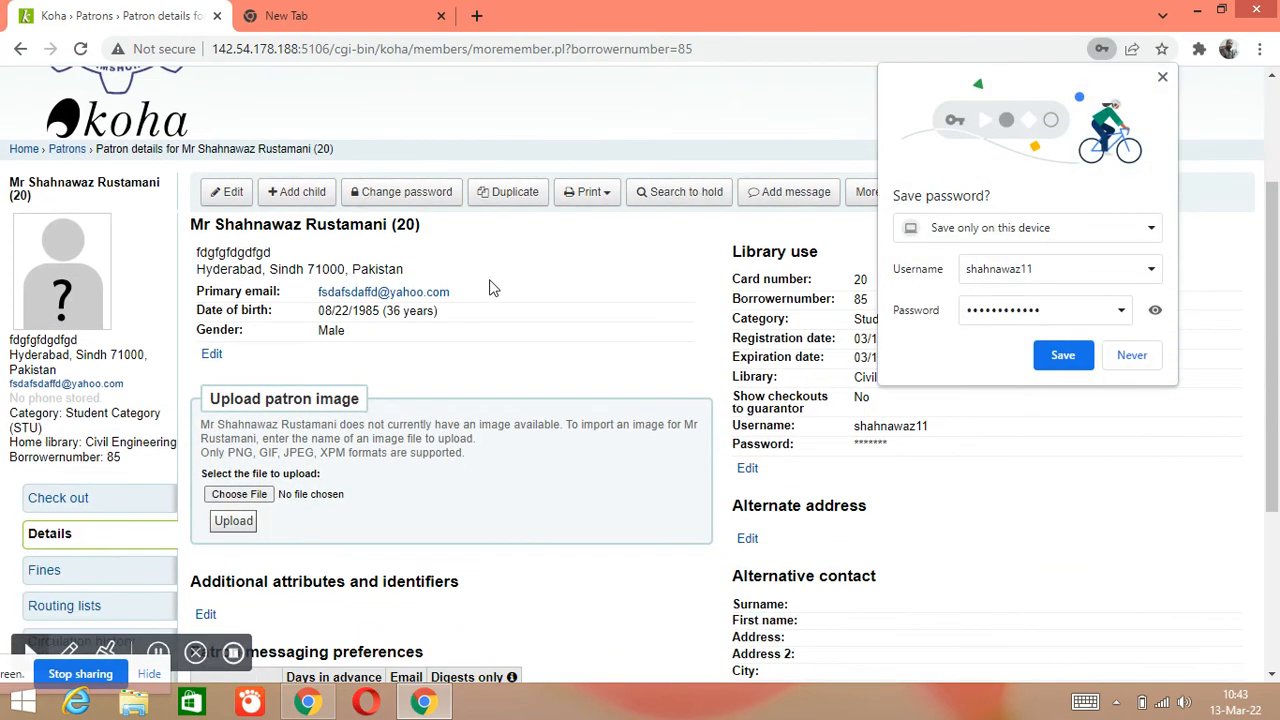
{"action": "left_click", "coordinate": [1140, 362]}
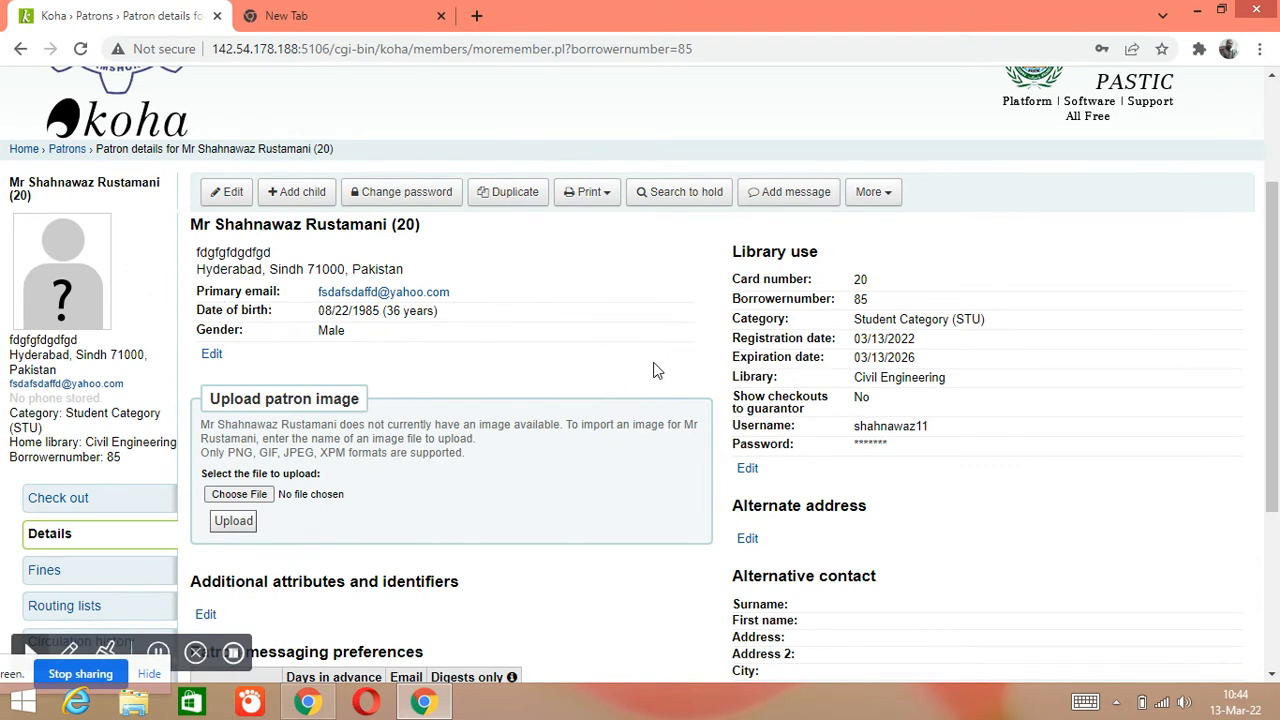
{"action": "scroll", "coordinate": [583, 373], "scroll_direction": "up", "scroll_amount": 2}
{"action": "scroll", "coordinate": [586, 400], "scroll_direction": "down", "scroll_amount": 2}
{"action": "scroll", "coordinate": [640, 350], "scroll_direction": "up", "scroll_amount": 2}
{"action": "scroll", "coordinate": [659, 307], "scroll_direction": "down", "scroll_amount": 1}
{"action": "scroll", "coordinate": [659, 307], "scroll_direction": "up", "scroll_amount": 1}
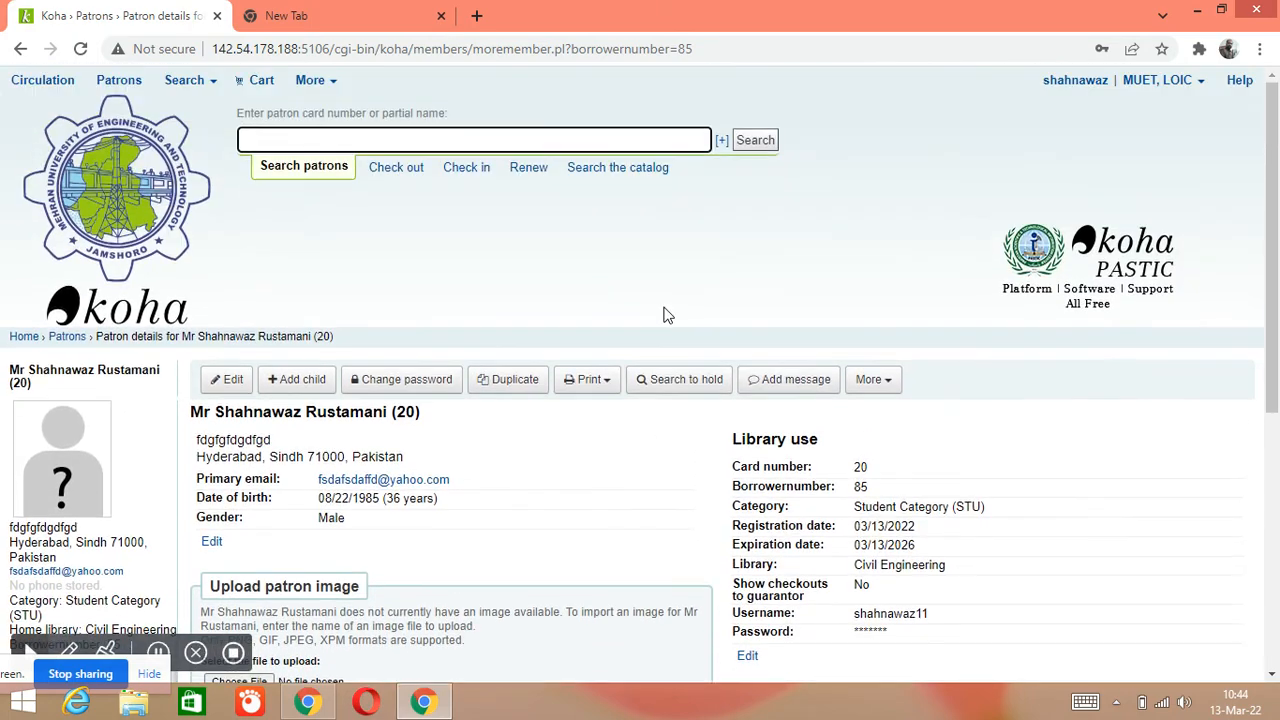
{"action": "scroll", "coordinate": [667, 315], "scroll_direction": "down", "scroll_amount": 1}
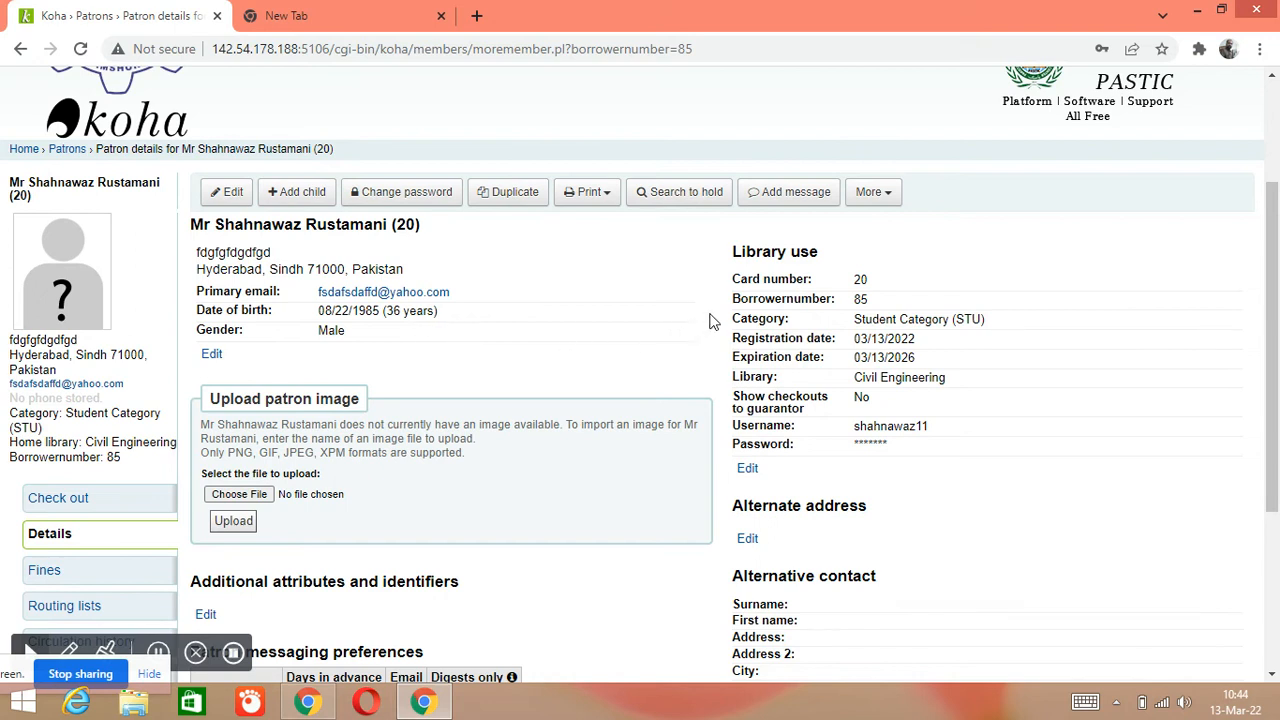
Choose Set permissions from the patron's More actions menu
{"action": "left_click", "coordinate": [886, 199]}
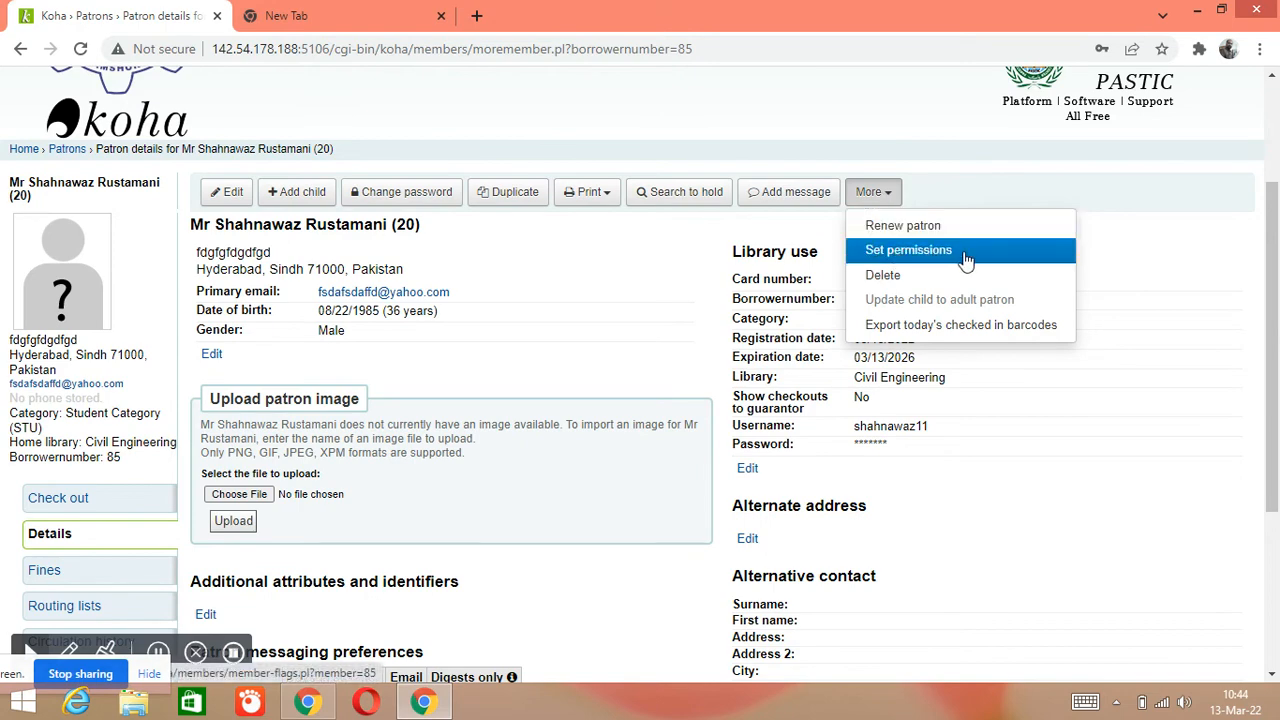
{"action": "scroll", "coordinate": [966, 260], "scroll_direction": "up", "scroll_amount": 1}
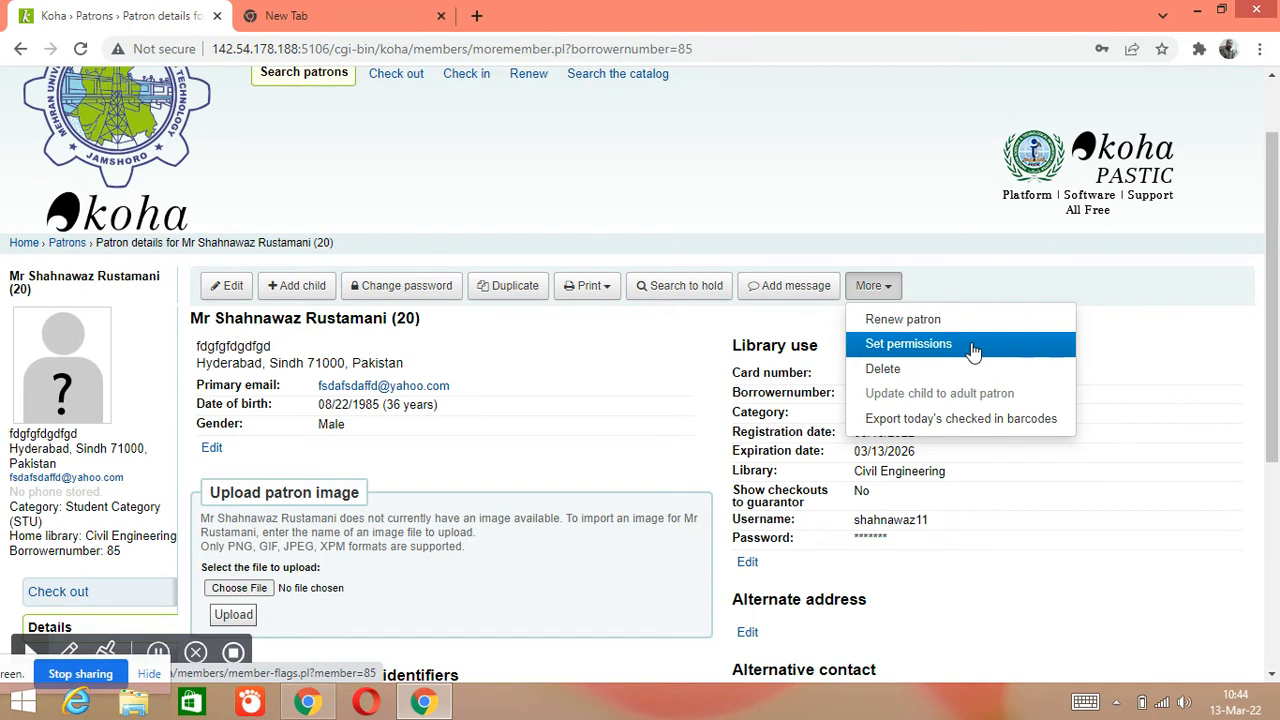
{"action": "left_click", "coordinate": [887, 297]}
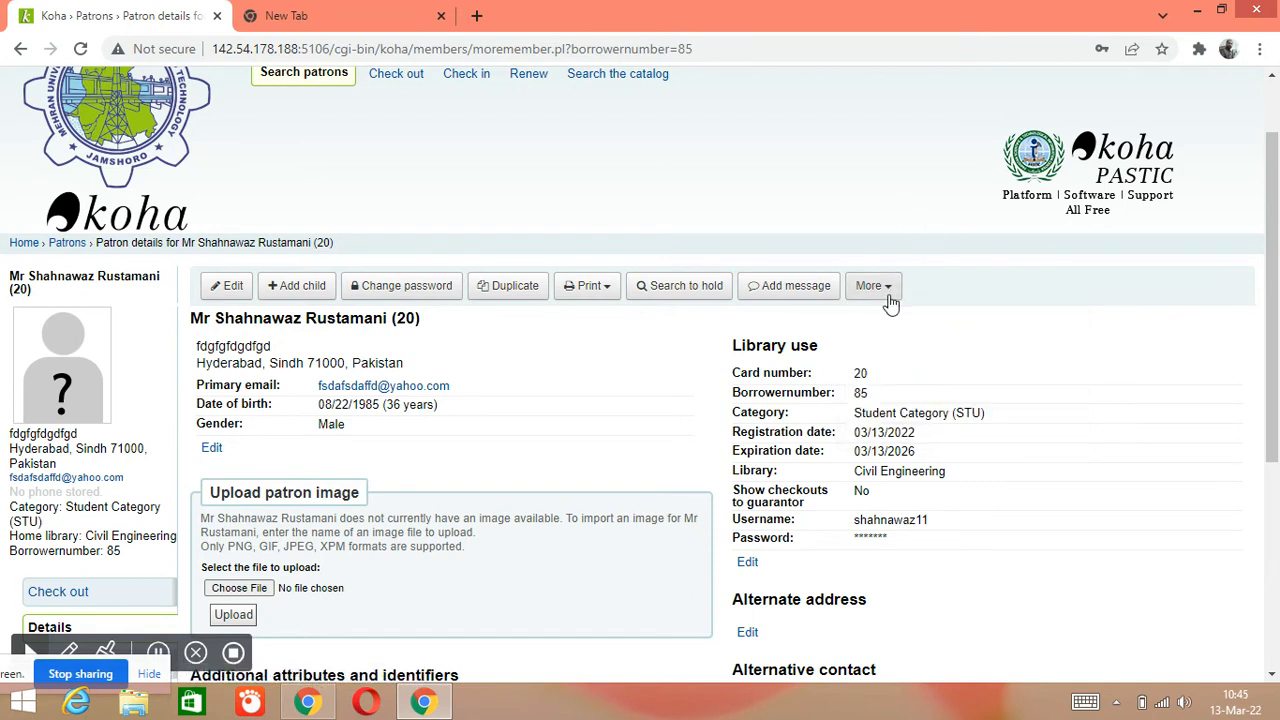
{"action": "left_click", "coordinate": [890, 294]}
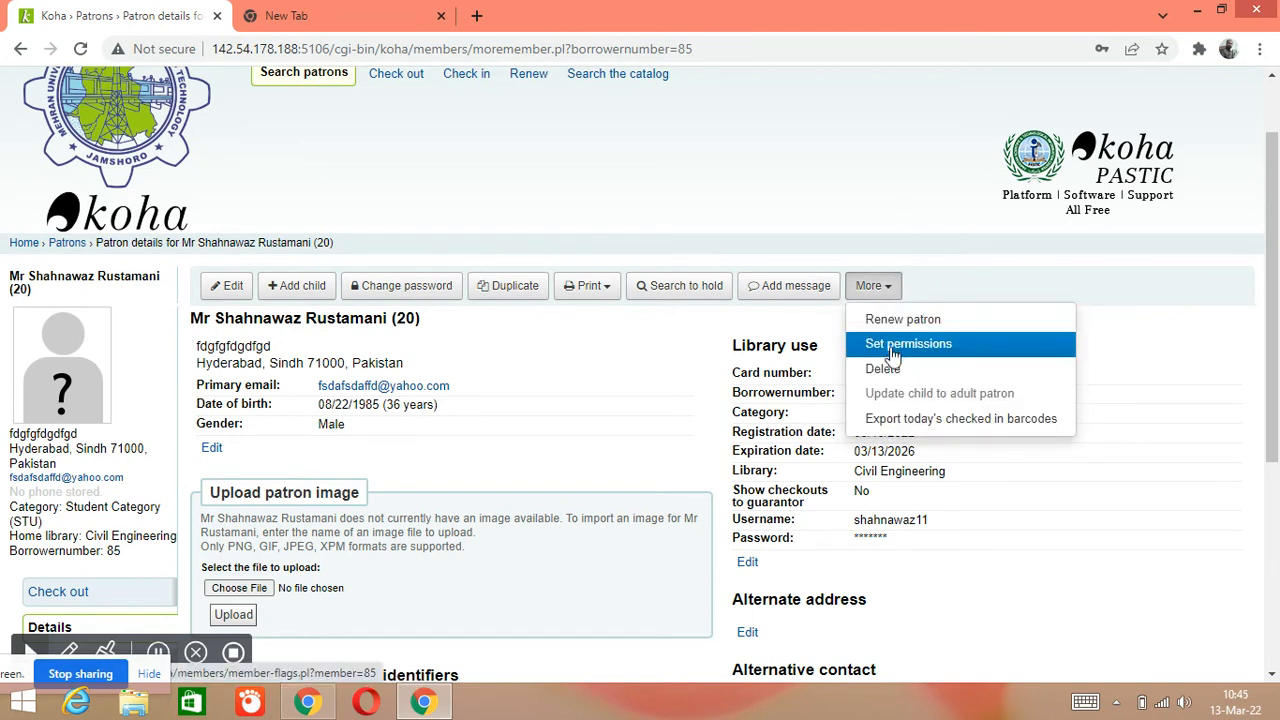
{"action": "left_click", "coordinate": [893, 348]}
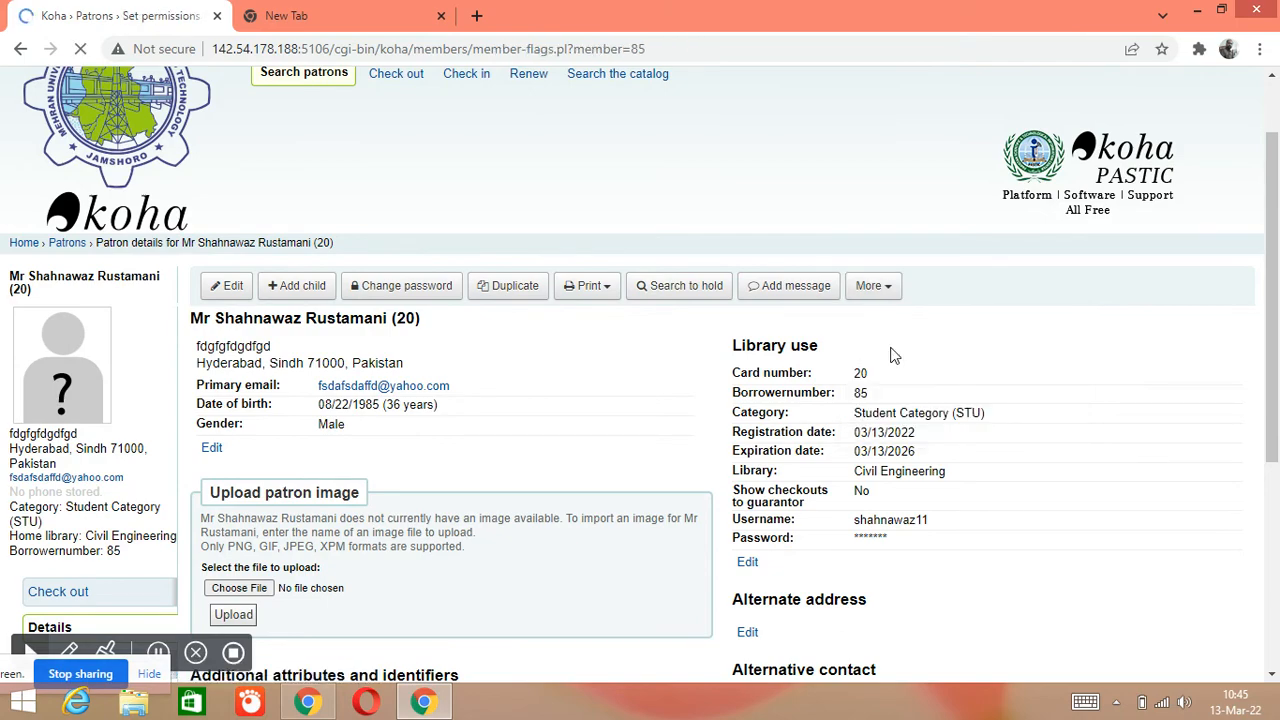
Scroll through the new patron's permissions list, superlibrarian to self_check, all still unchecked
{"action": "scroll", "coordinate": [627, 374], "scroll_direction": "down", "scroll_amount": 2}
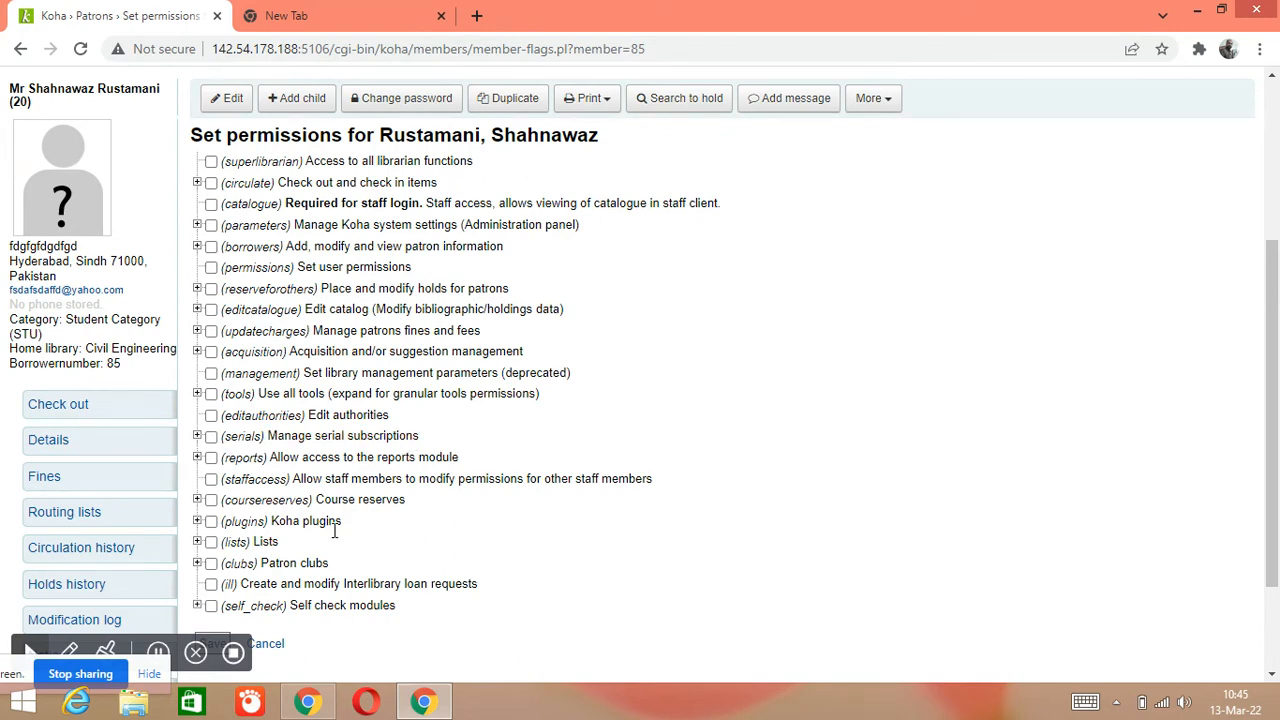
{"action": "scroll", "coordinate": [310, 643], "scroll_direction": "down", "scroll_amount": 3}
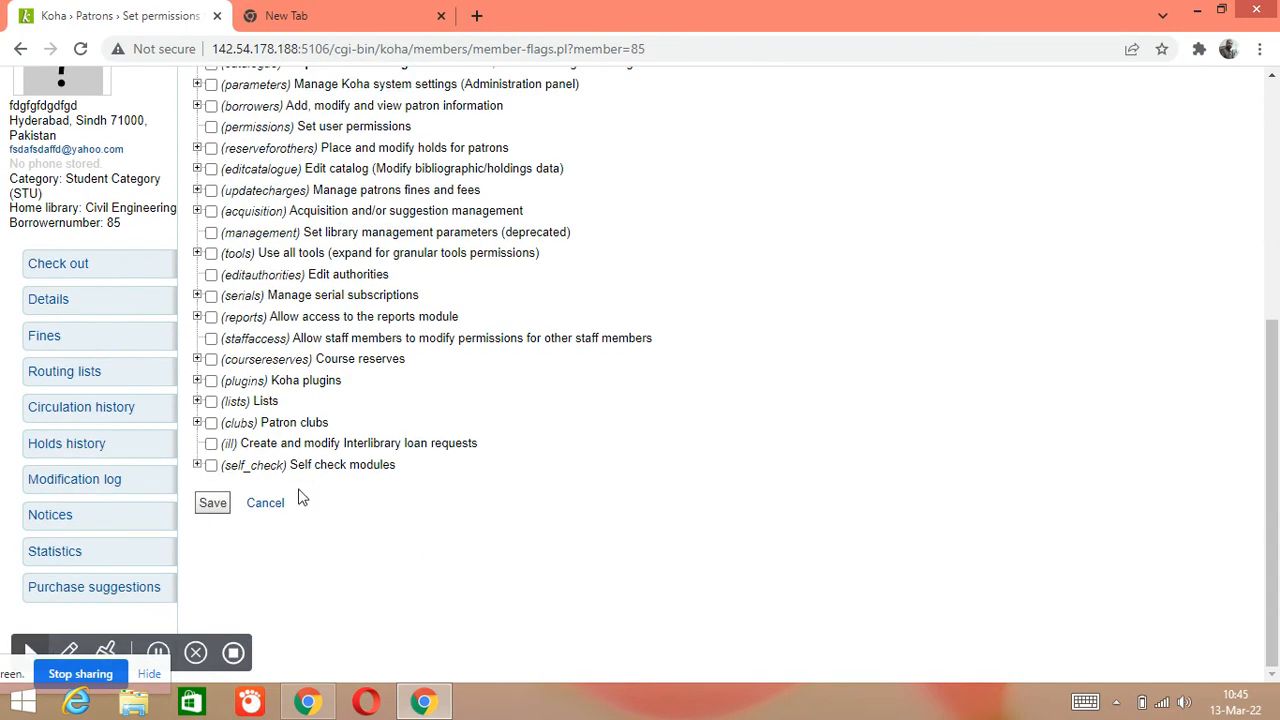
{"action": "scroll", "coordinate": [303, 497], "scroll_direction": "up", "scroll_amount": 1}
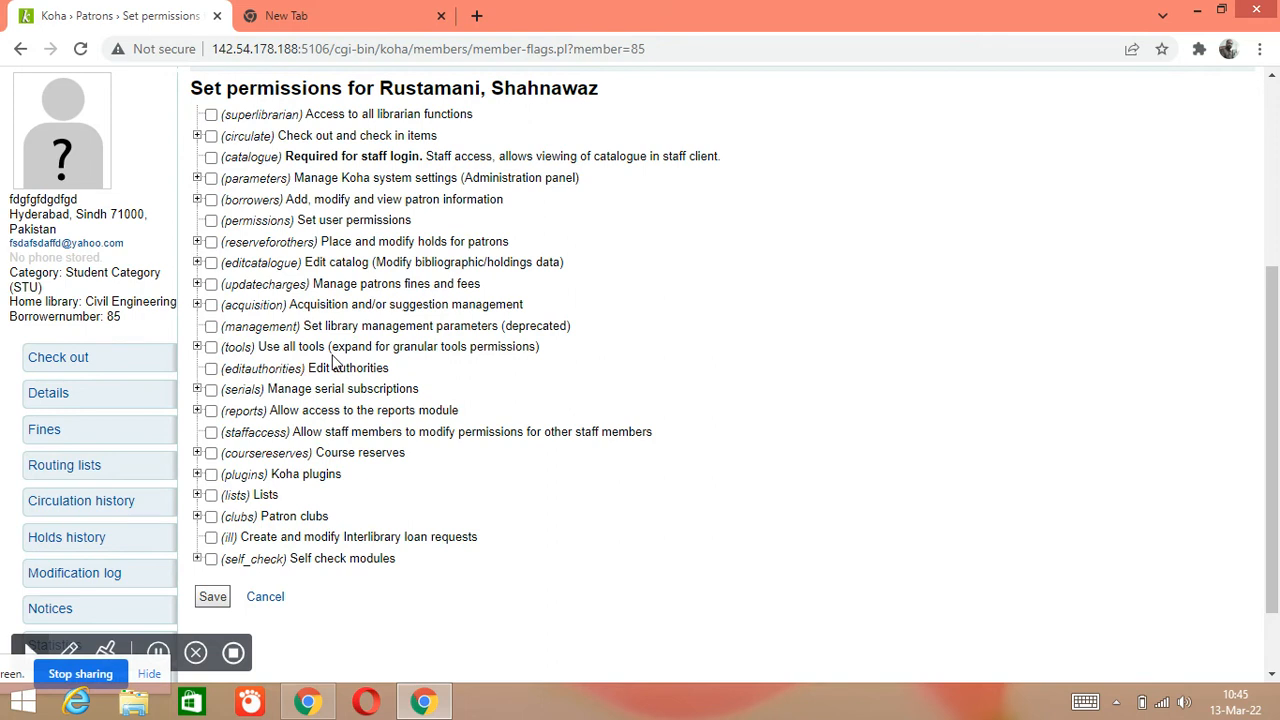
Grant the patron all serials subscription permissions and all tools permissions
{"action": "left_click", "coordinate": [211, 390]}
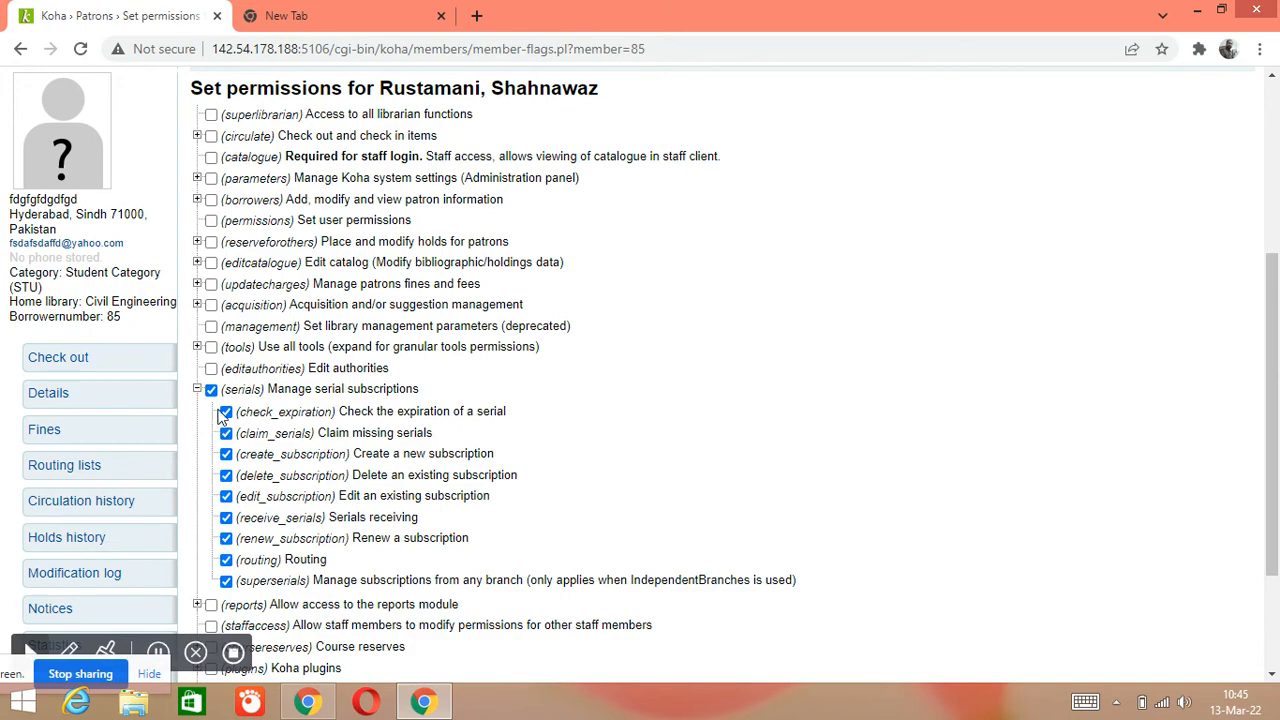
{"action": "left_click", "coordinate": [211, 347]}
{"action": "scroll", "coordinate": [391, 407], "scroll_direction": "down", "scroll_amount": 5}
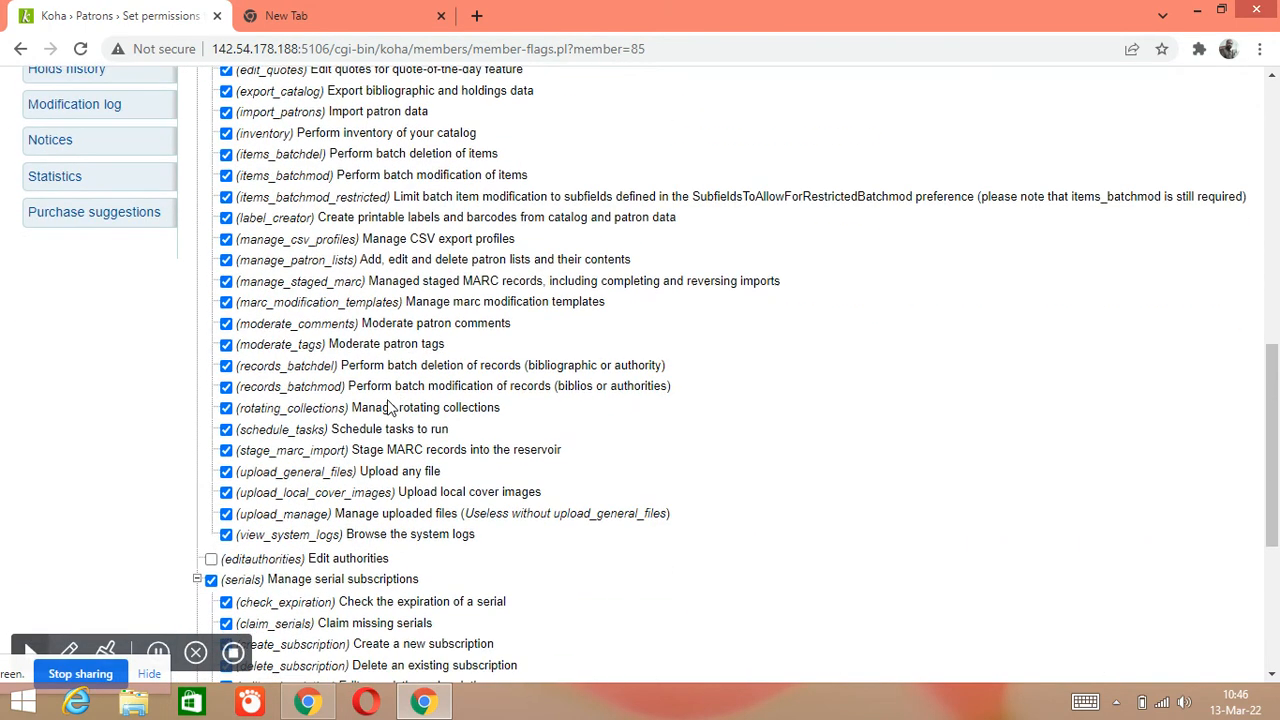
{"action": "scroll", "coordinate": [391, 407], "scroll_direction": "down", "scroll_amount": 4}
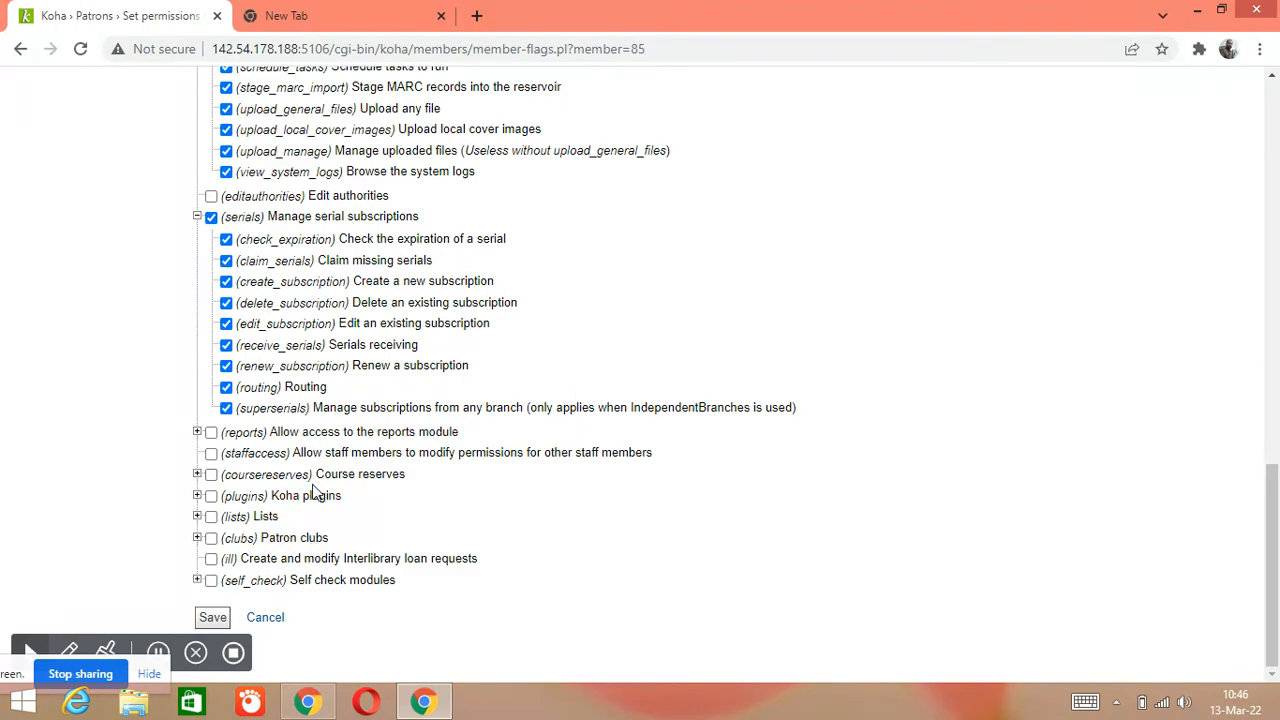
{"action": "scroll", "coordinate": [322, 468], "scroll_direction": "up", "scroll_amount": 6}
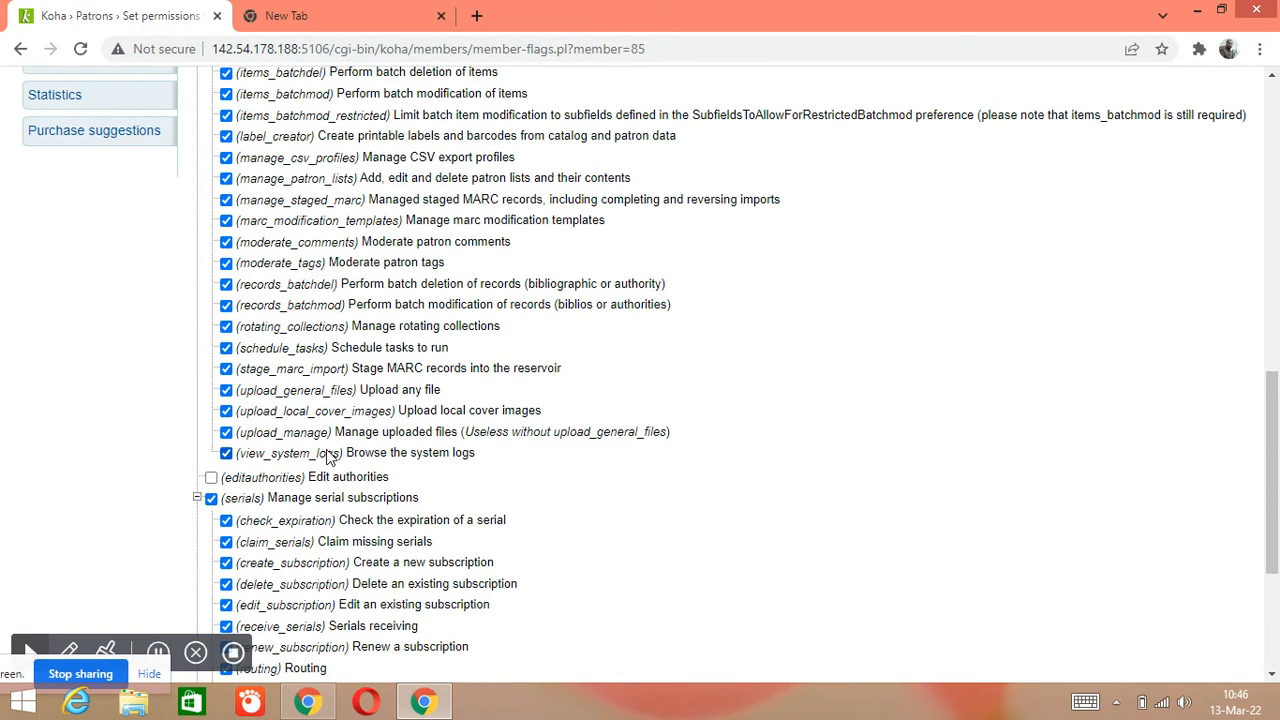
{"action": "scroll", "coordinate": [330, 455], "scroll_direction": "up", "scroll_amount": 4}
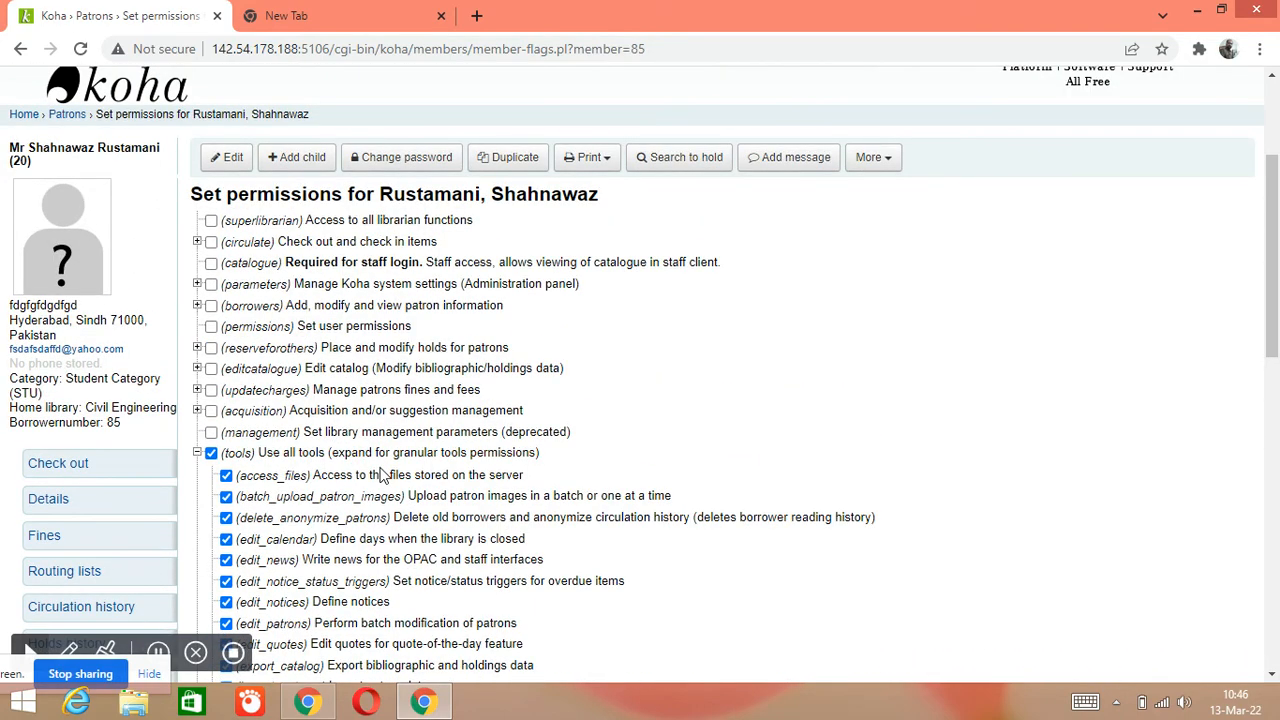
{"action": "scroll", "coordinate": [466, 457], "scroll_direction": "up", "scroll_amount": 1}
{"action": "scroll", "coordinate": [565, 424], "scroll_direction": "down", "scroll_amount": 6}
Check that the tools and serials boxes are ticked, then save the permissions
{"action": "scroll", "coordinate": [490, 459], "scroll_direction": "down", "scroll_amount": 4}
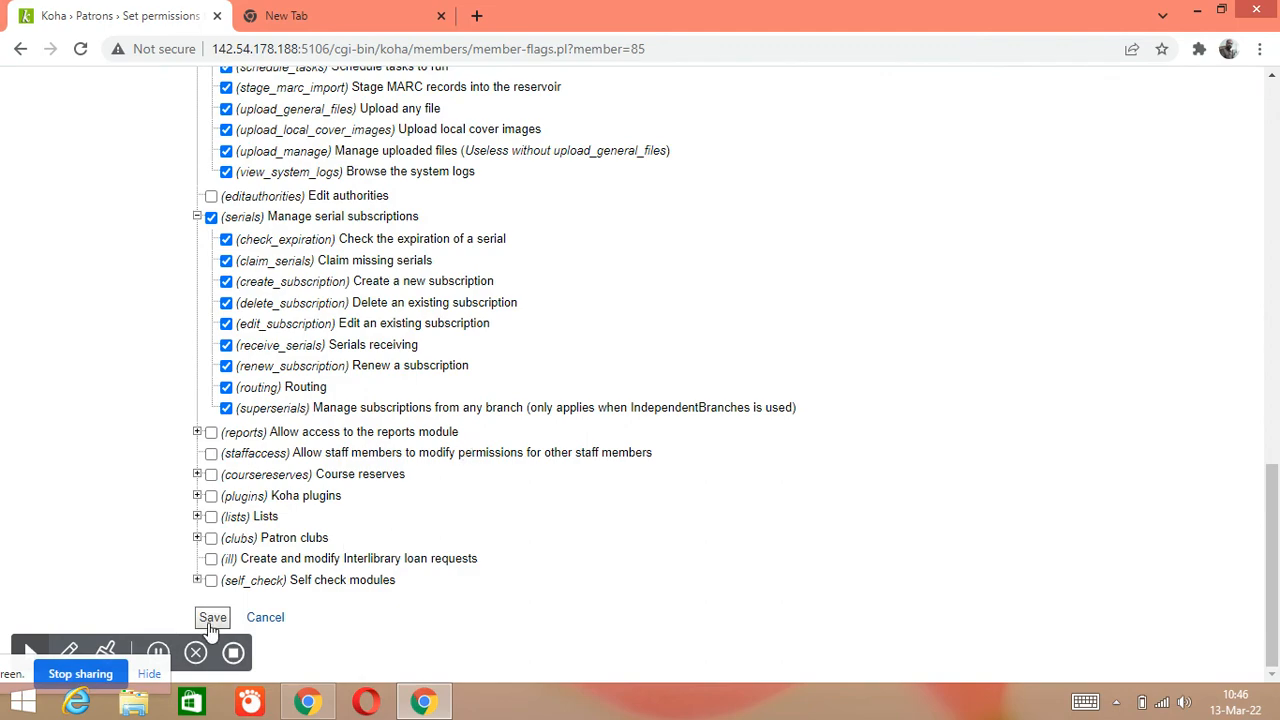
{"action": "scroll", "coordinate": [203, 530], "scroll_direction": "up", "scroll_amount": 3}
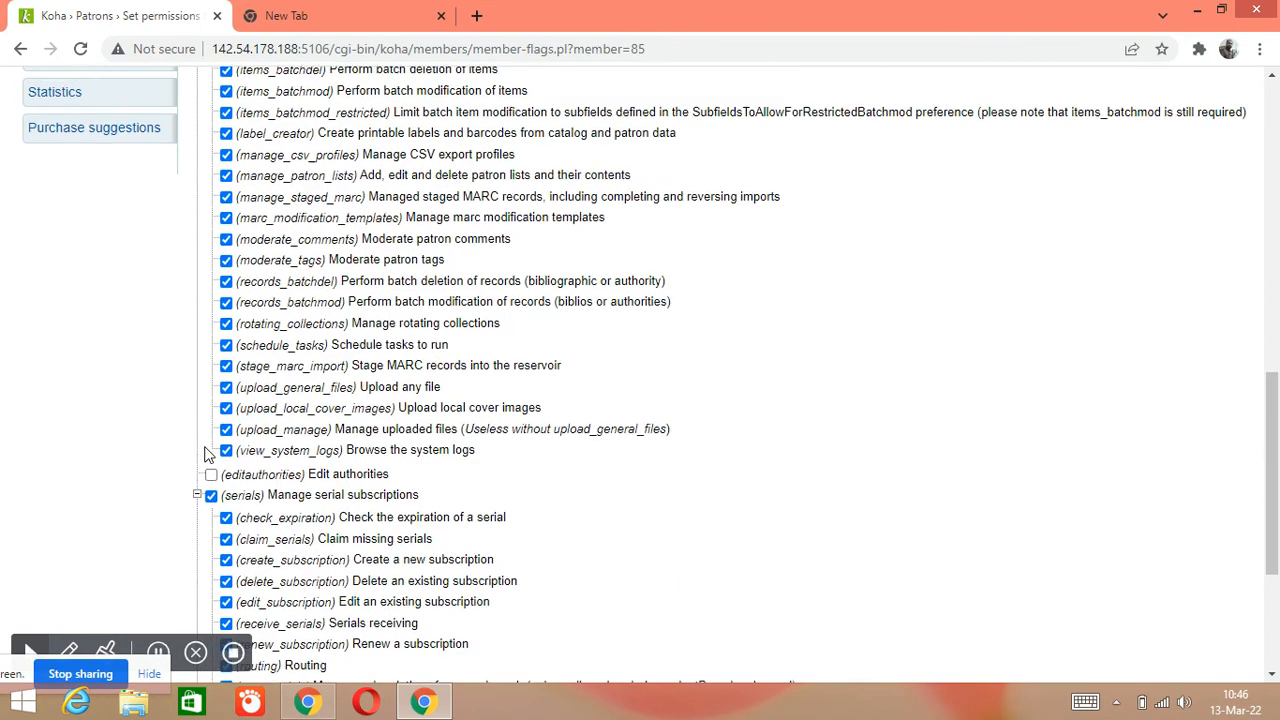
{"action": "scroll", "coordinate": [195, 435], "scroll_direction": "up", "scroll_amount": 5}
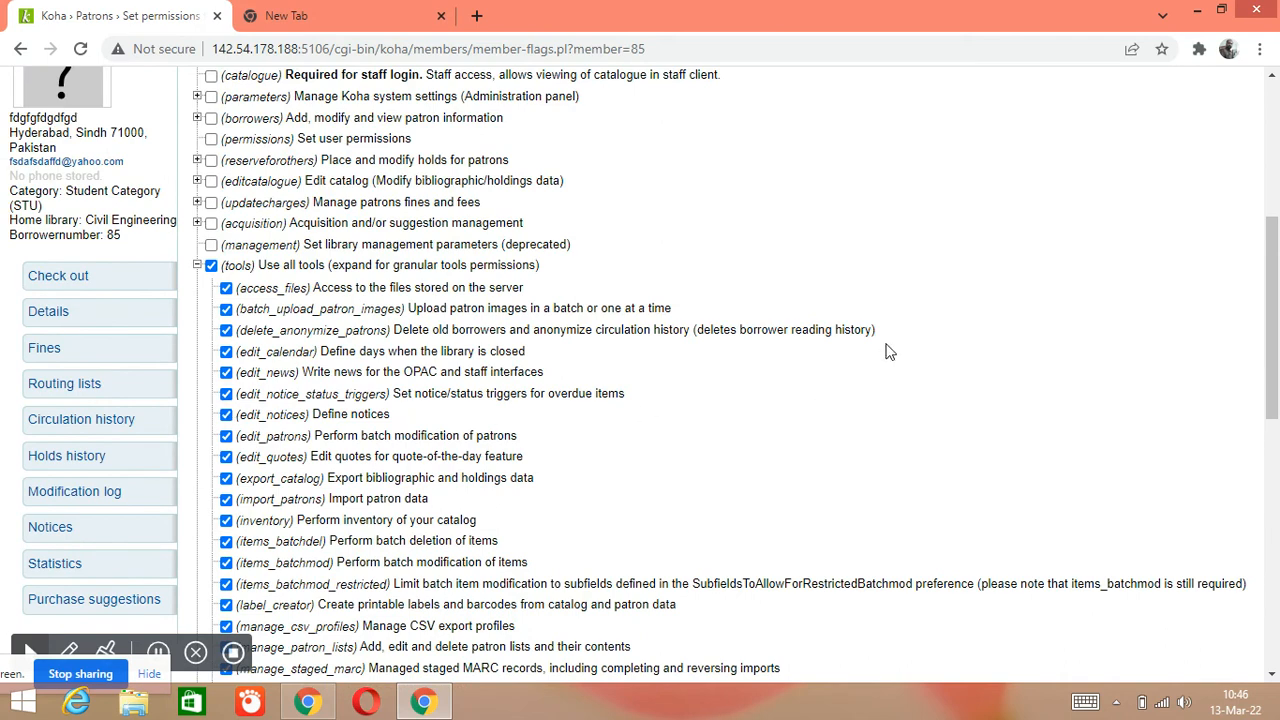
{"action": "scroll", "coordinate": [888, 365], "scroll_direction": "down", "scroll_amount": 2}
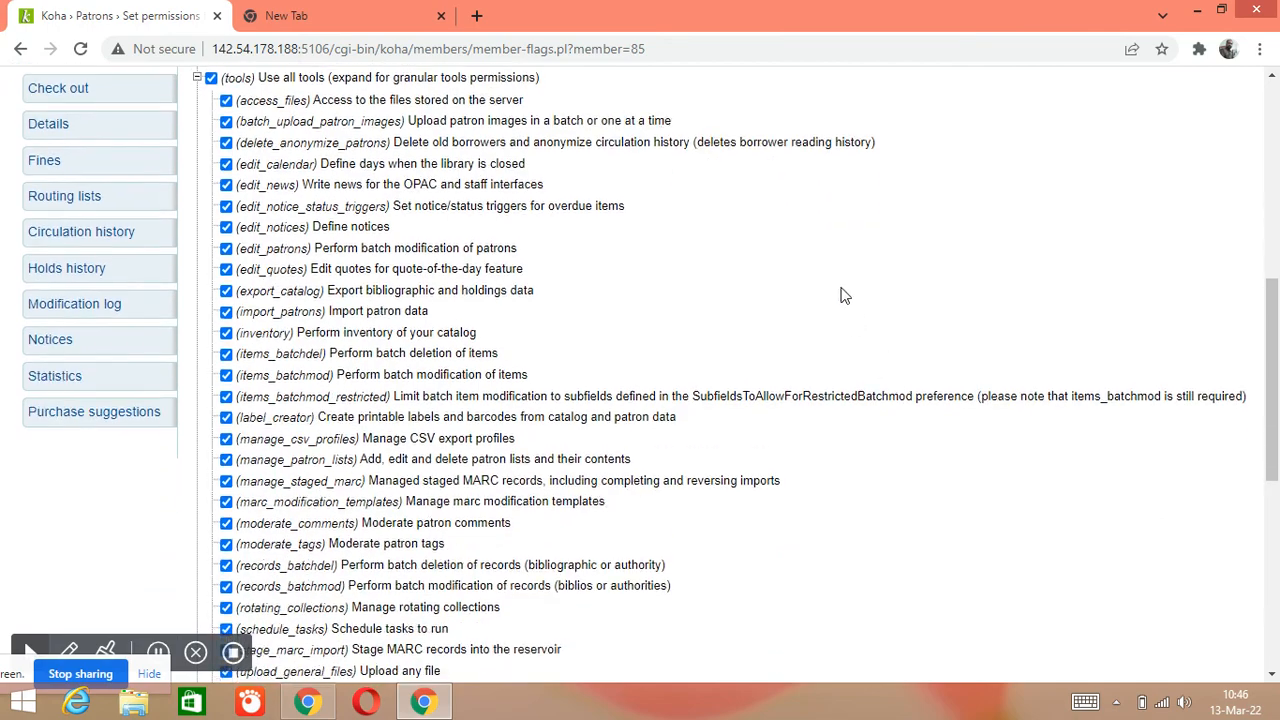
{"action": "scroll", "coordinate": [740, 280], "scroll_direction": "down", "scroll_amount": 3}
{"action": "scroll", "coordinate": [714, 288], "scroll_direction": "down", "scroll_amount": 3}
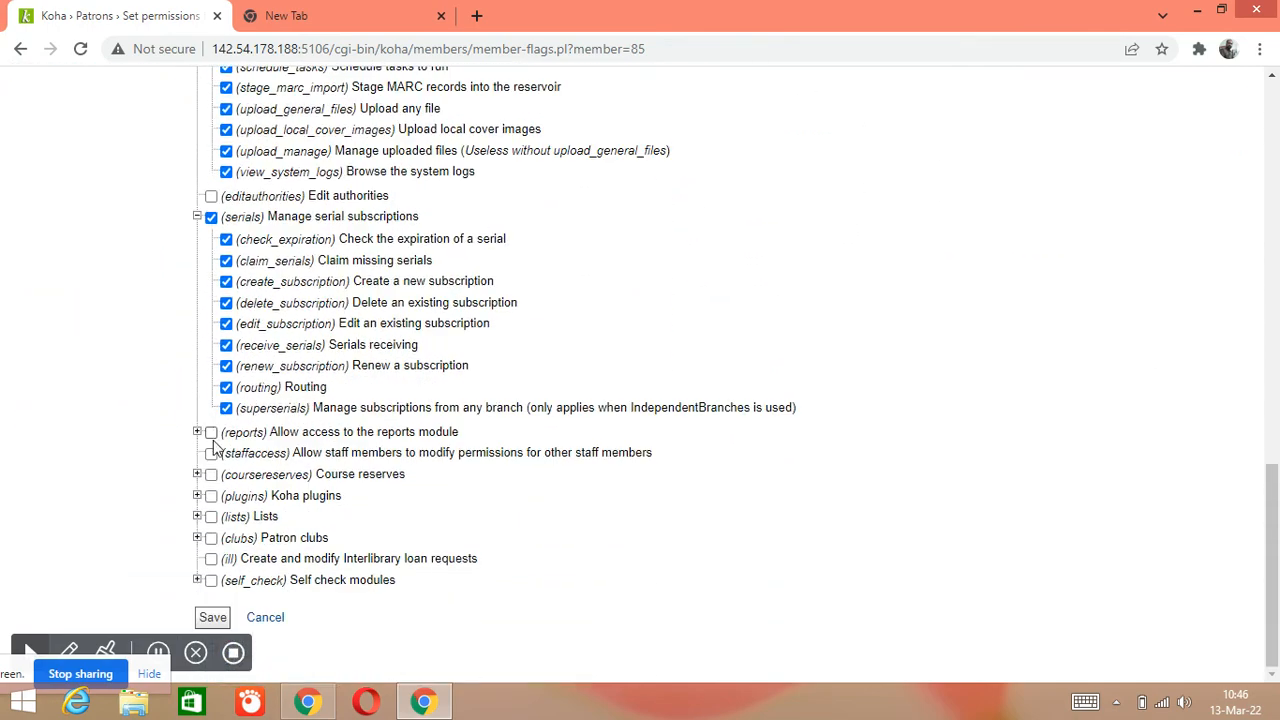
{"action": "scroll", "coordinate": [199, 231], "scroll_direction": "up", "scroll_amount": 3}
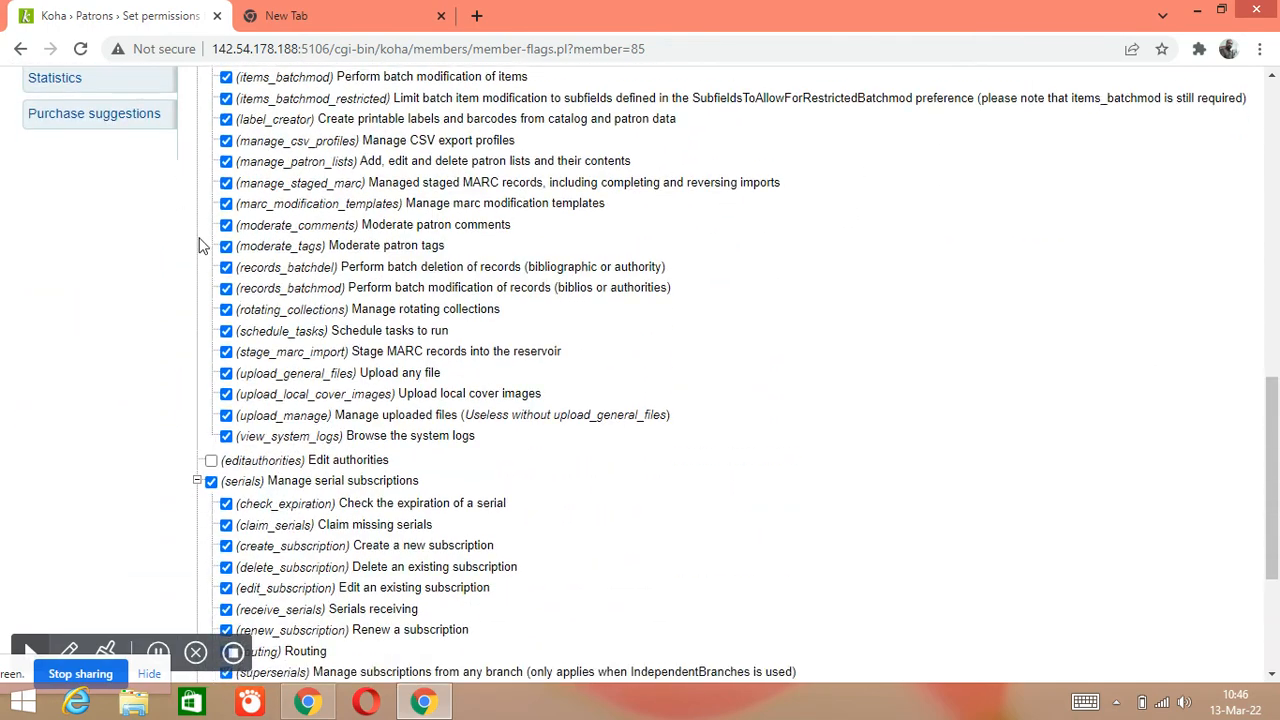
{"action": "scroll", "coordinate": [203, 225], "scroll_direction": "down", "scroll_amount": 3}
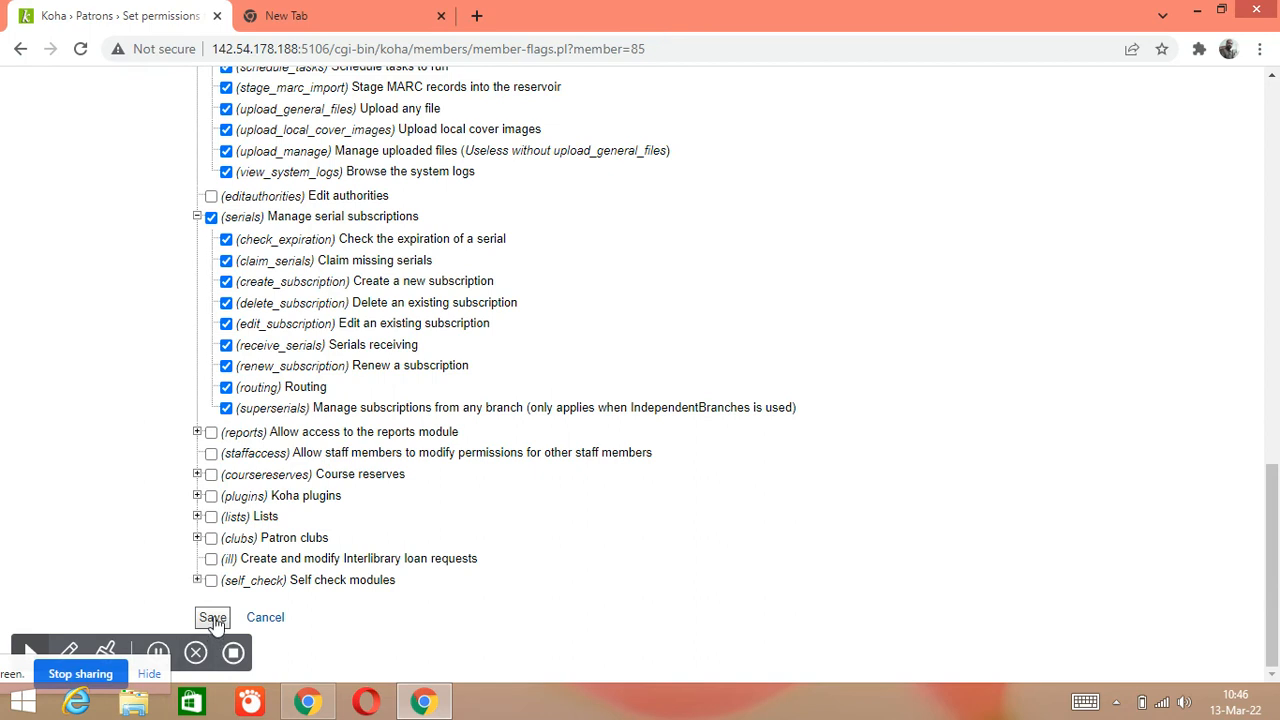
{"action": "left_click", "coordinate": [213, 618]}
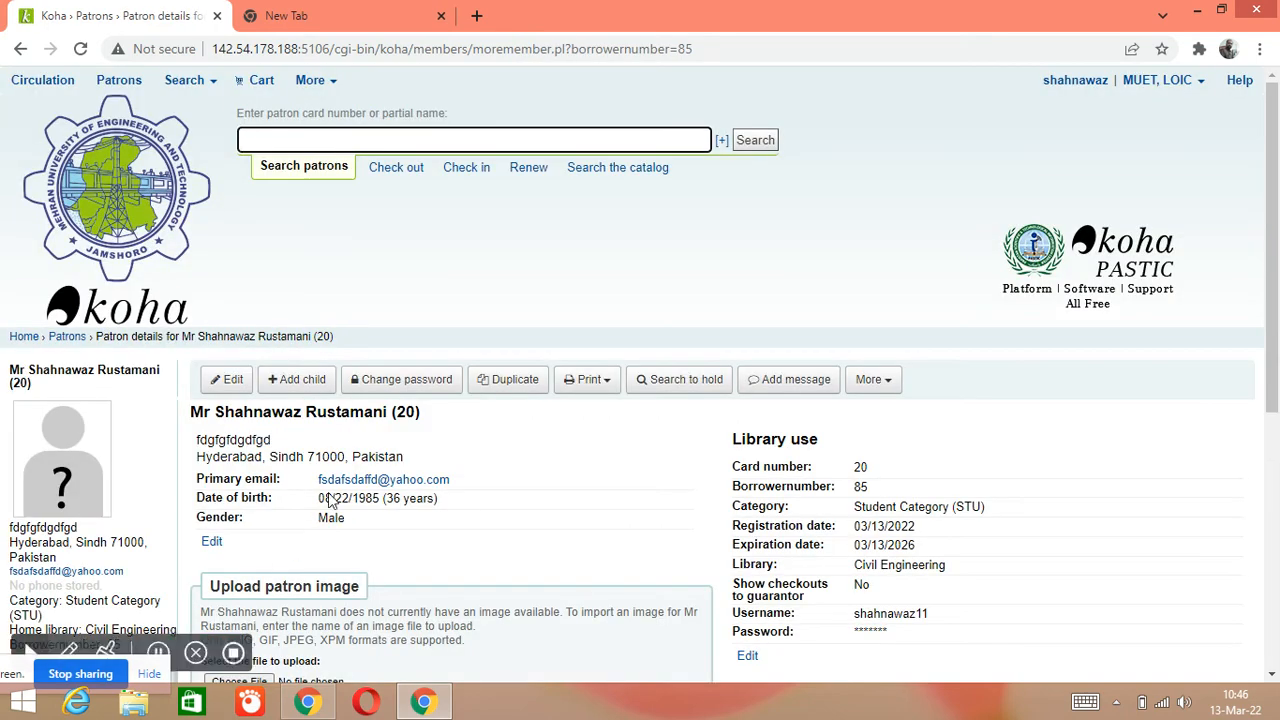
Log out of the current staff session from the logged-in user's account menu
{"action": "scroll", "coordinate": [521, 419], "scroll_direction": "down", "scroll_amount": 2}
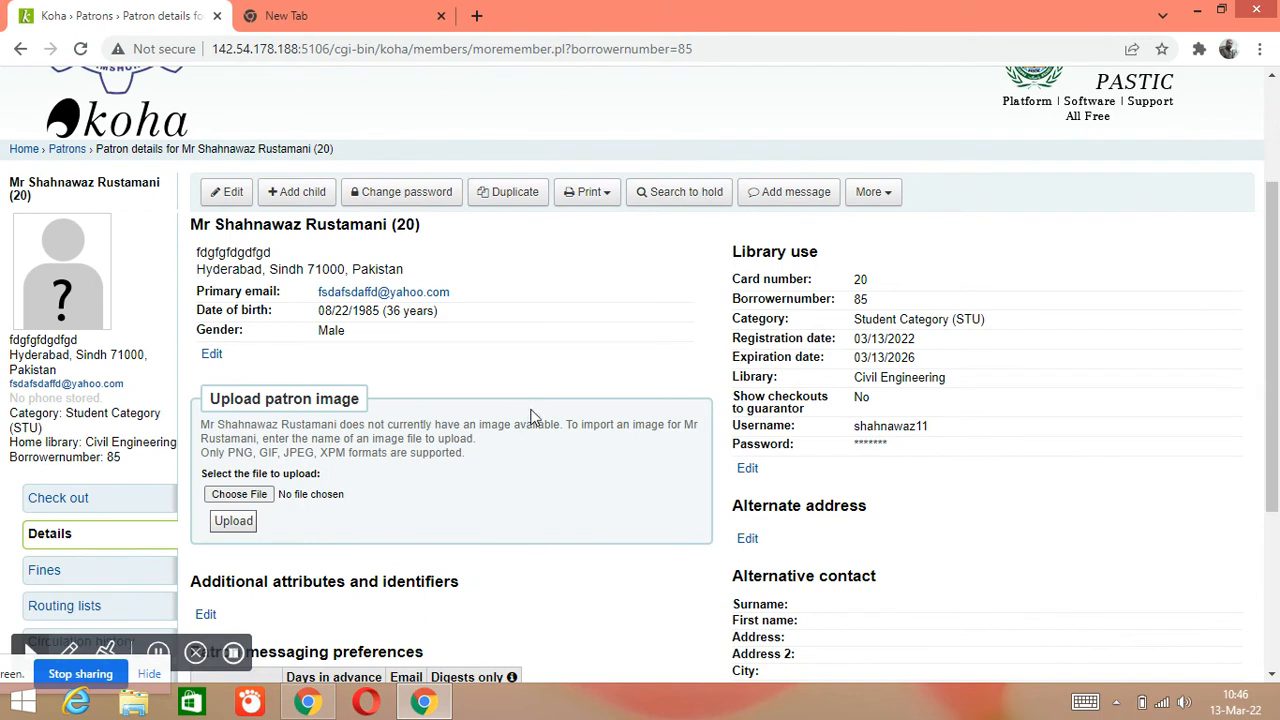
{"action": "scroll", "coordinate": [566, 362], "scroll_direction": "up", "scroll_amount": 1}
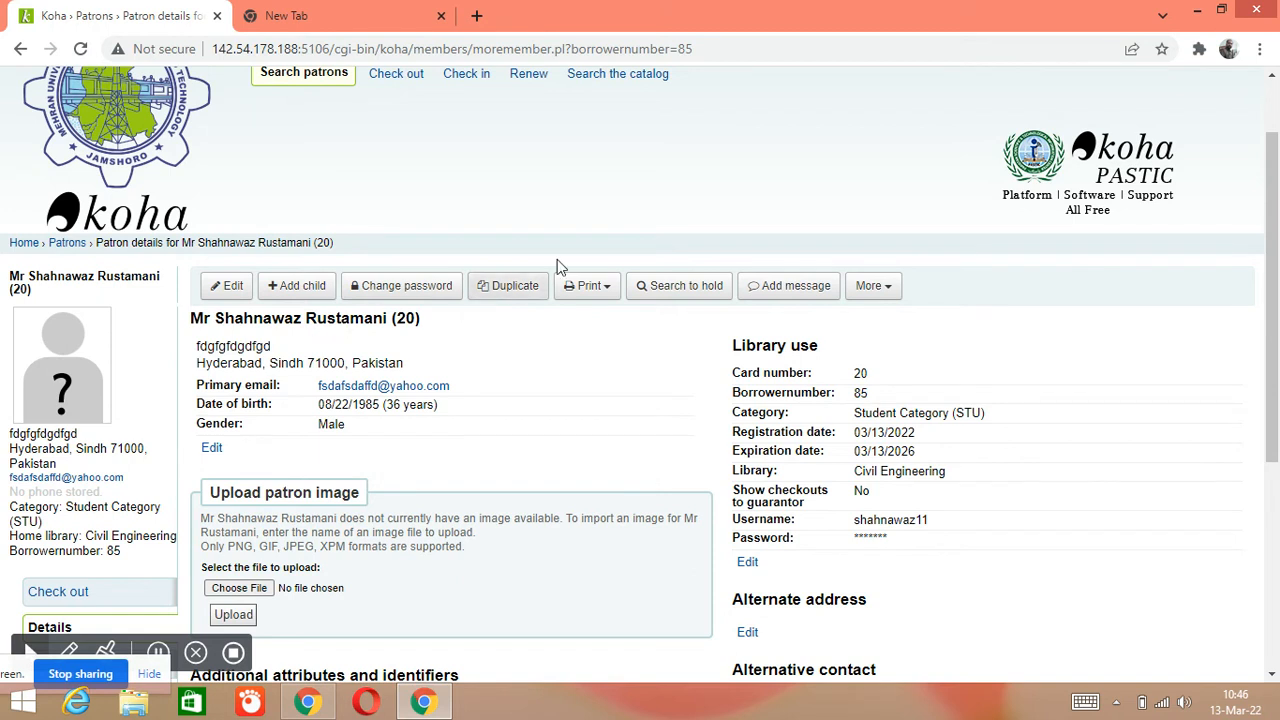
{"action": "scroll", "coordinate": [709, 206], "scroll_direction": "up", "scroll_amount": 2}
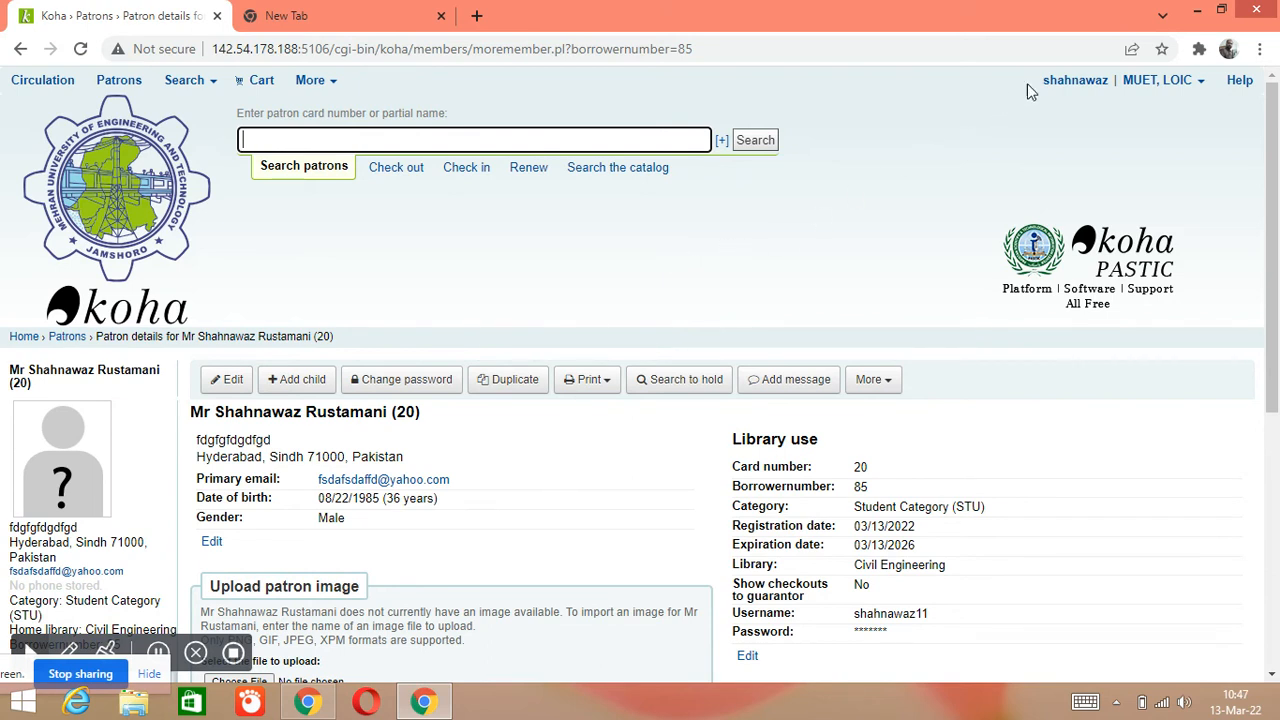
{"action": "left_click", "coordinate": [1063, 81]}
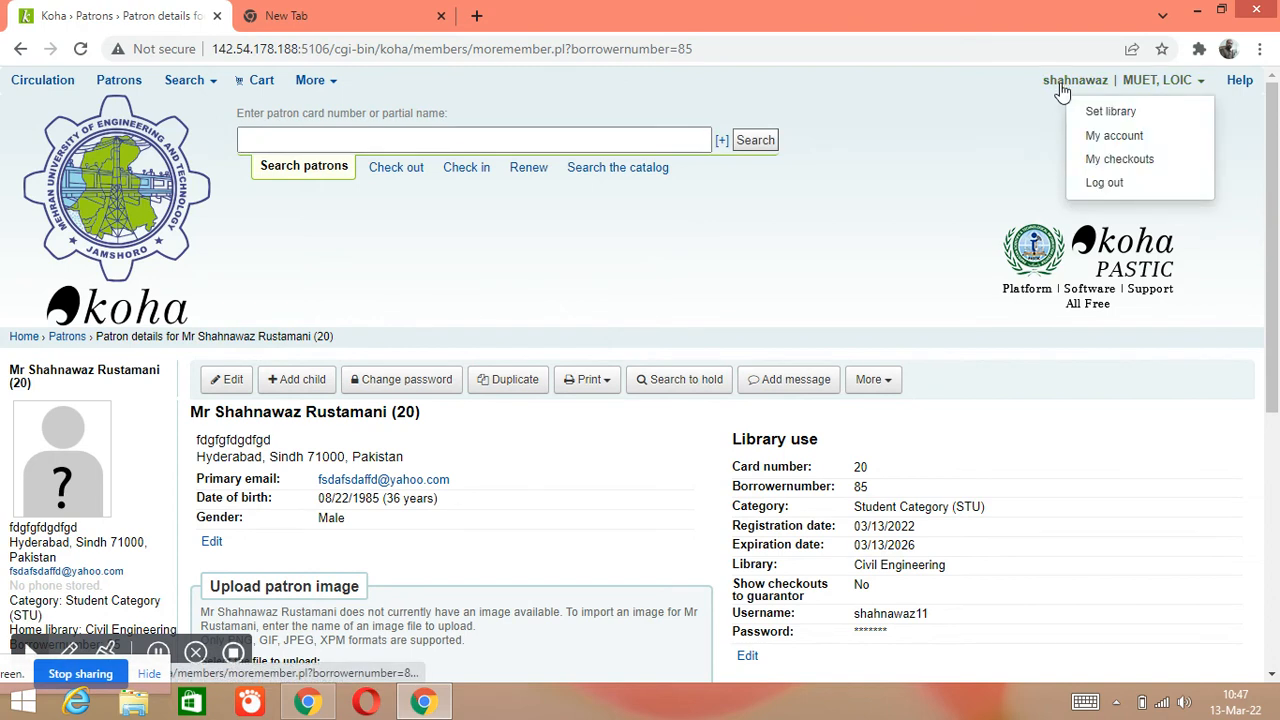
{"action": "left_click", "coordinate": [1092, 185]}
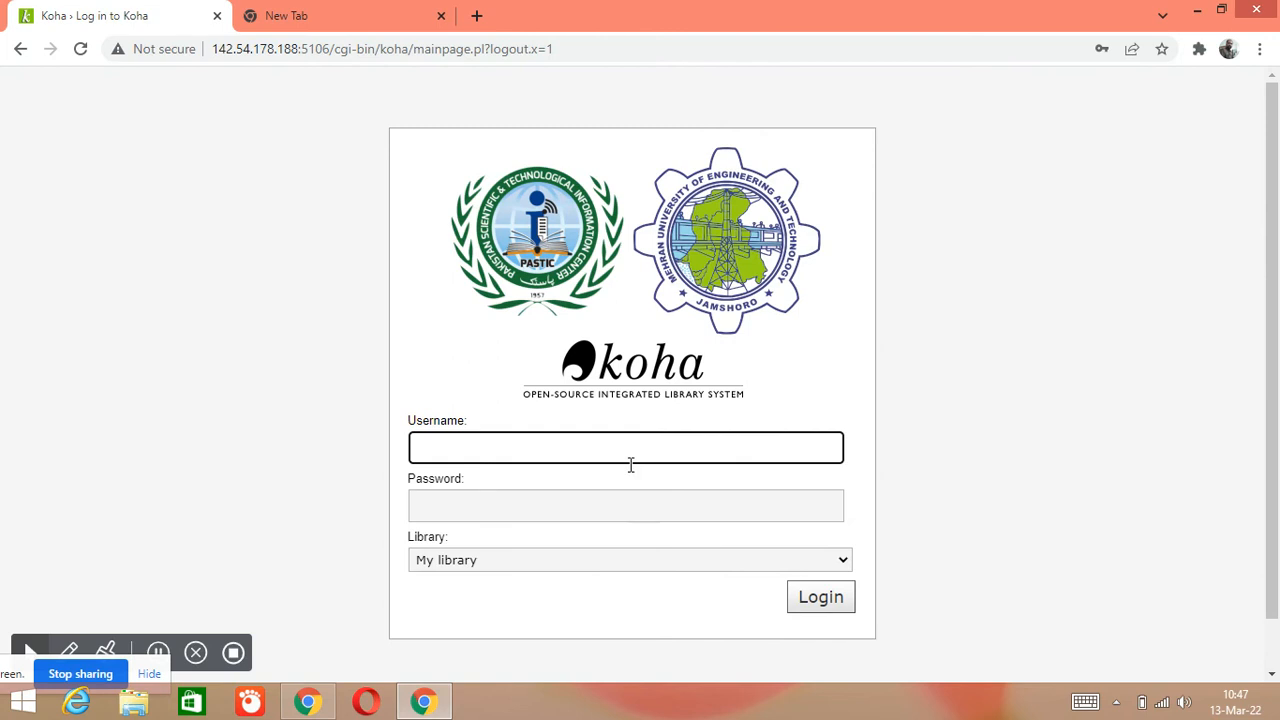
Sign in with the new patron's username and password to reach the staff home page
{"action": "left_click", "coordinate": [629, 455]}
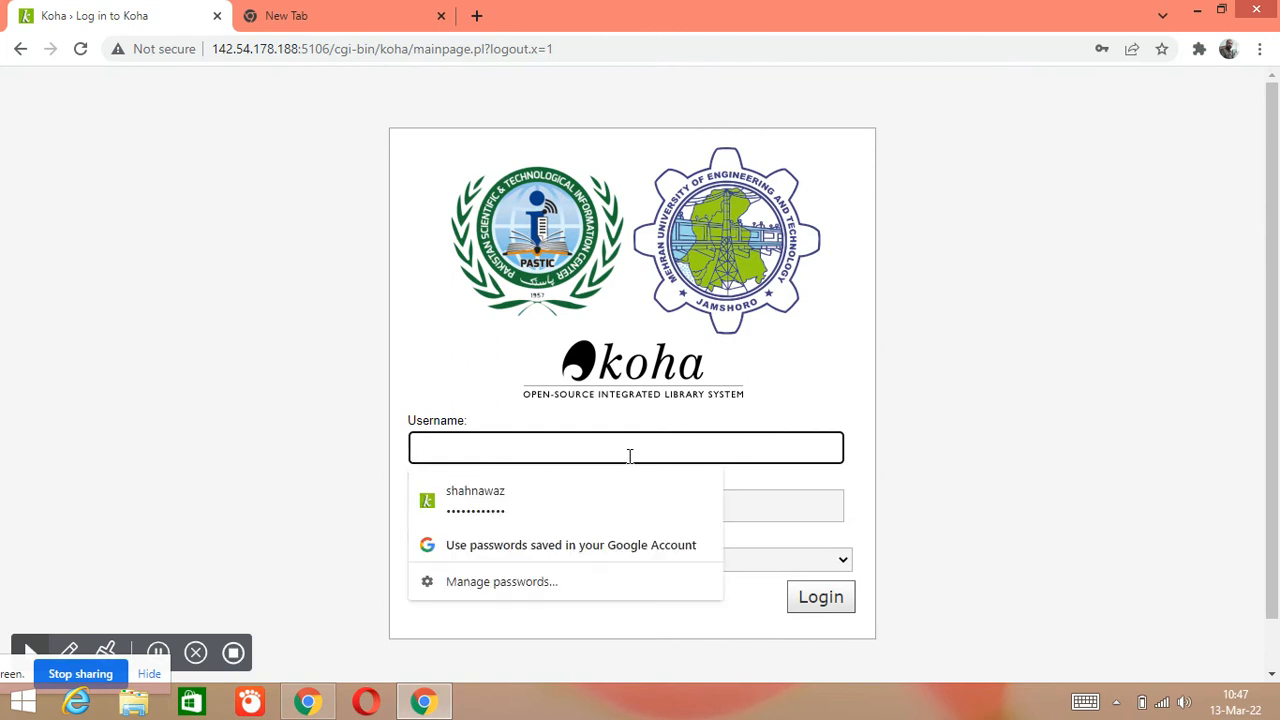
{"action": "type", "text": "shahnawaz"}
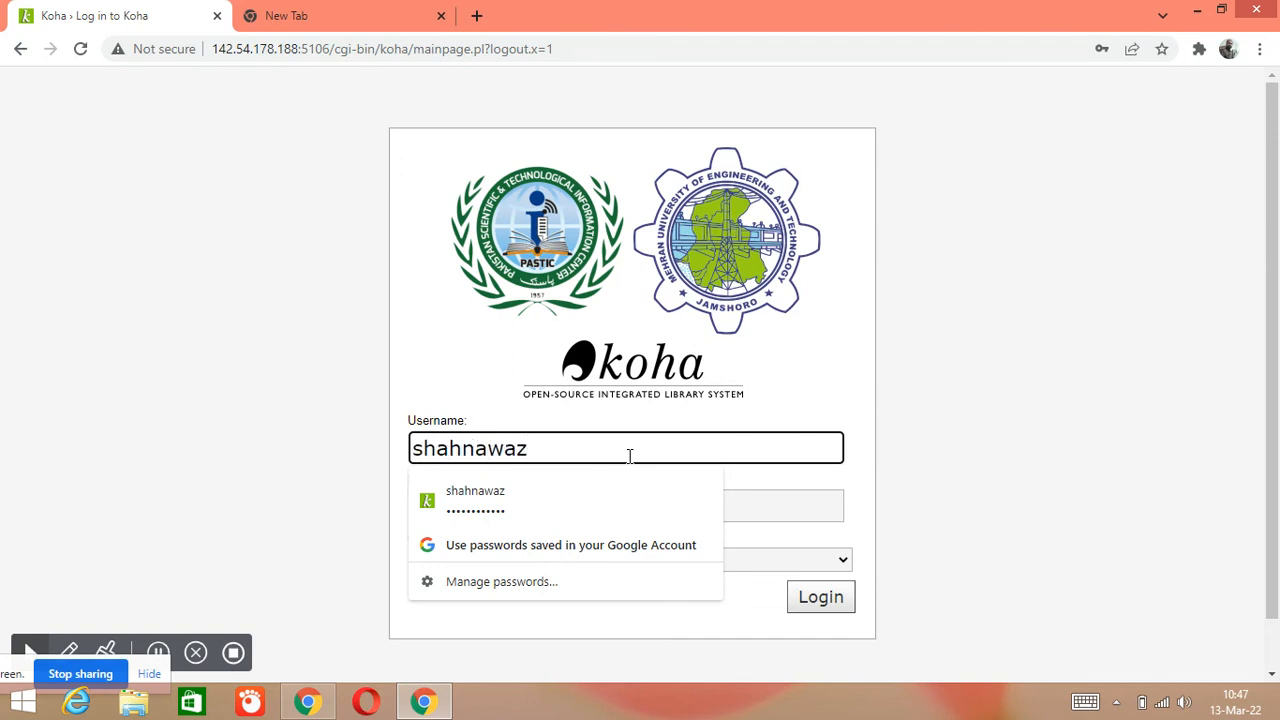
{"action": "left_click", "coordinate": [467, 506]}
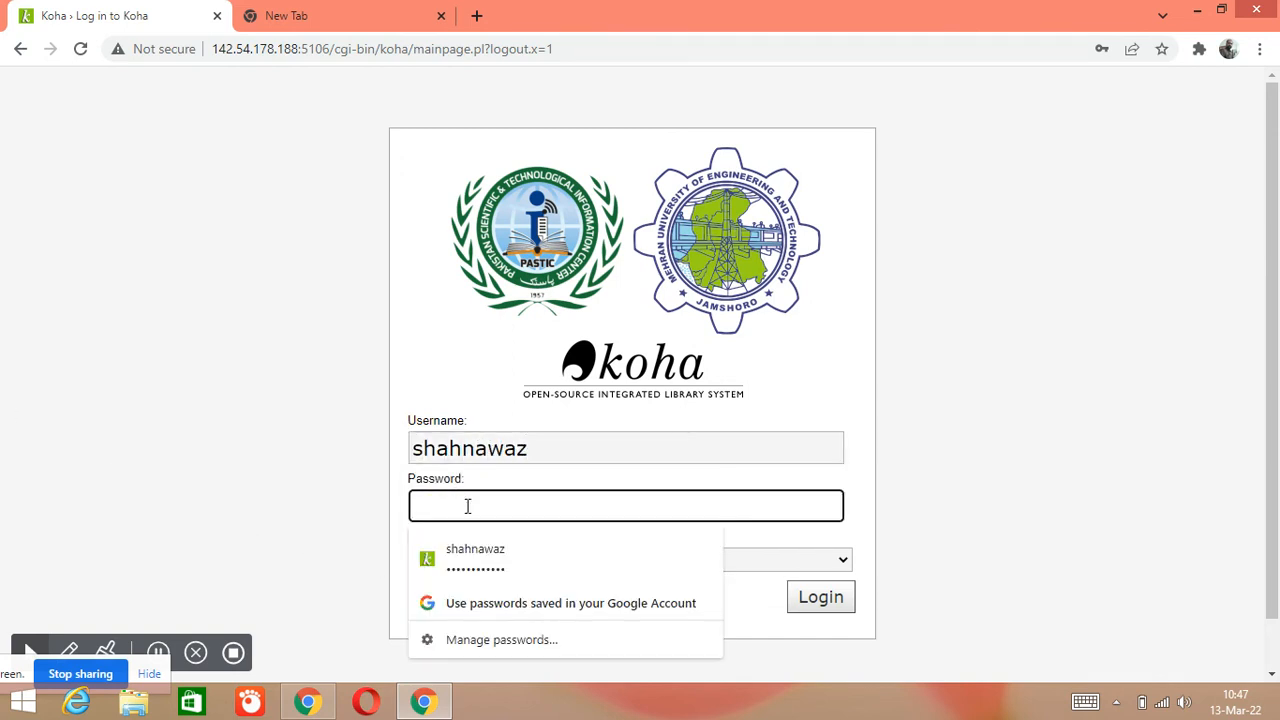
{"action": "type", "text": "••••••"}
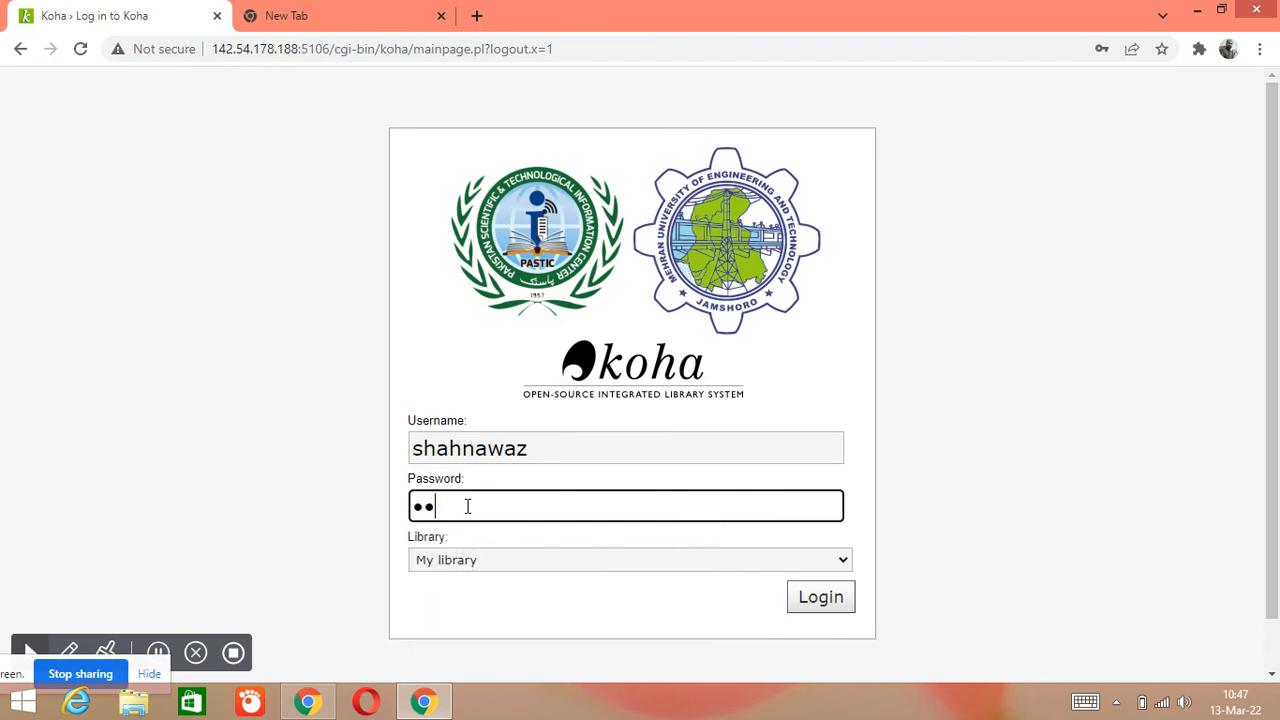
{"action": "type", "text": "••••••"}
{"action": "left_click", "coordinate": [800, 605]}
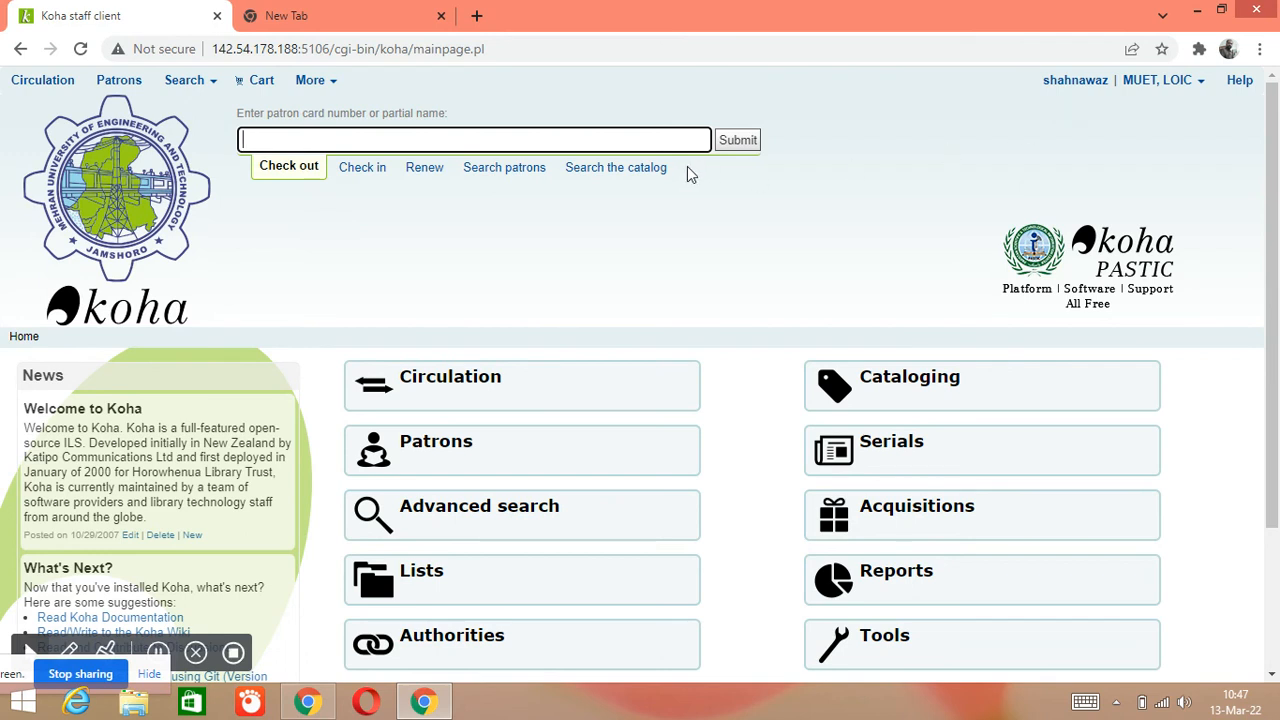
Run a catalog keyword search for 'chemistry'
{"action": "left_click", "coordinate": [618, 167]}
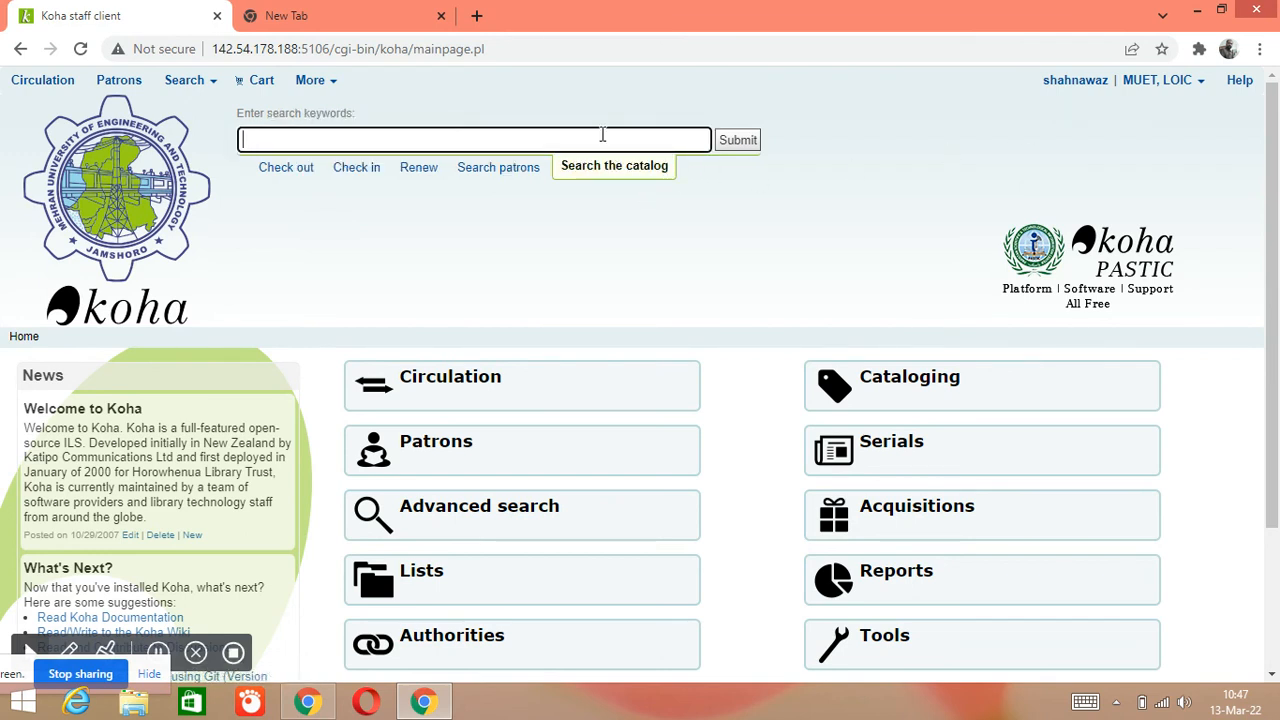
{"action": "type", "text": "chemistry"}
{"action": "left_click", "coordinate": [738, 139]}
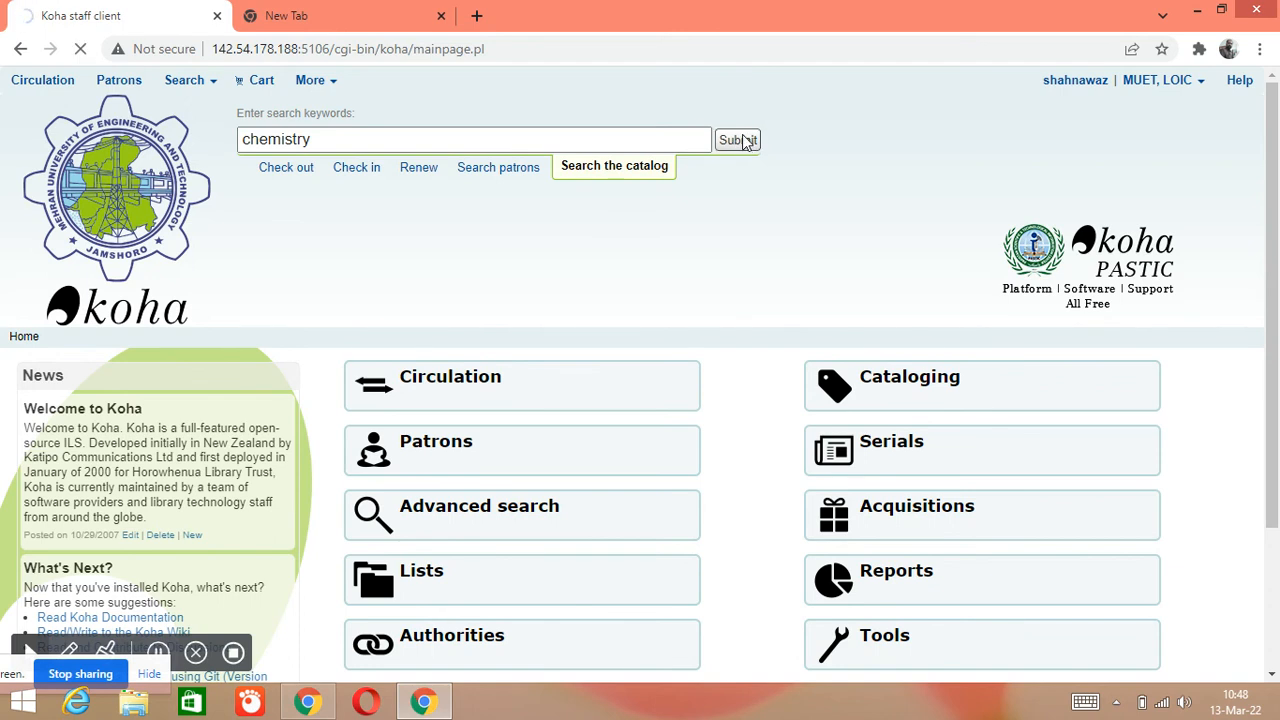
{"action": "scroll", "coordinate": [596, 475], "scroll_direction": "down", "scroll_amount": 1}
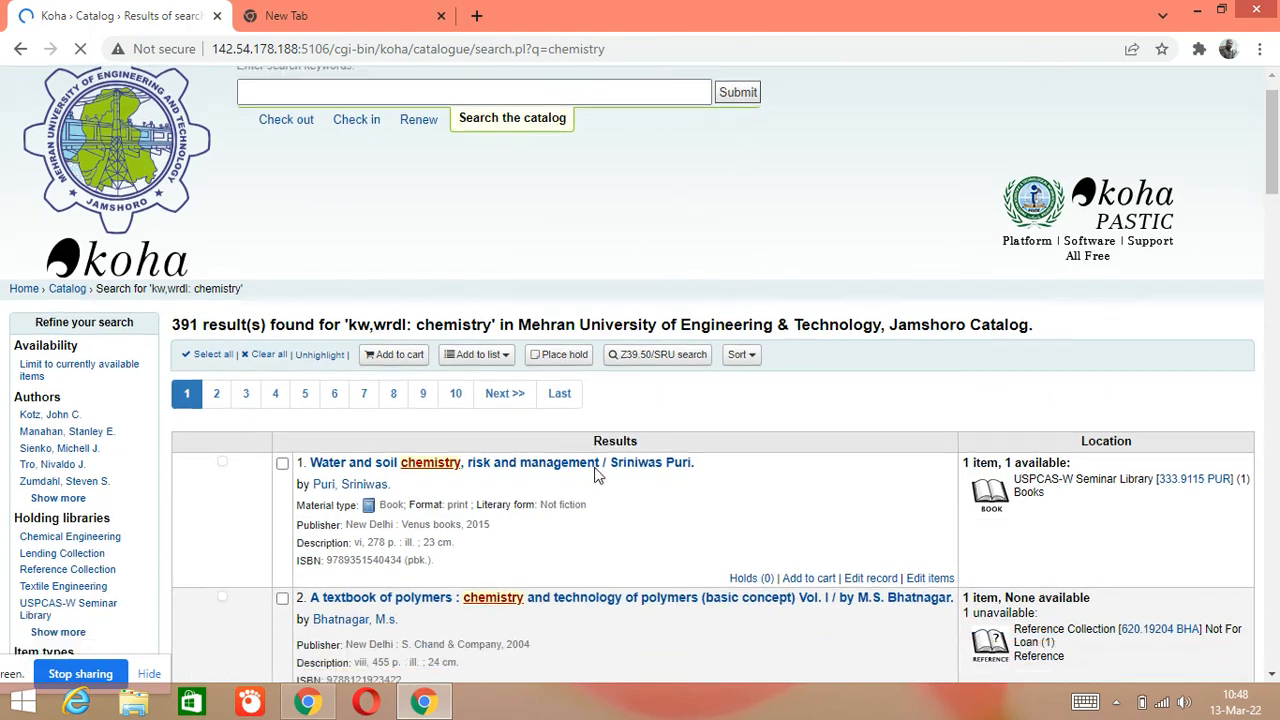
{"action": "scroll", "coordinate": [596, 475], "scroll_direction": "down", "scroll_amount": 3}
{"action": "scroll", "coordinate": [674, 508], "scroll_direction": "down", "scroll_amount": 2}
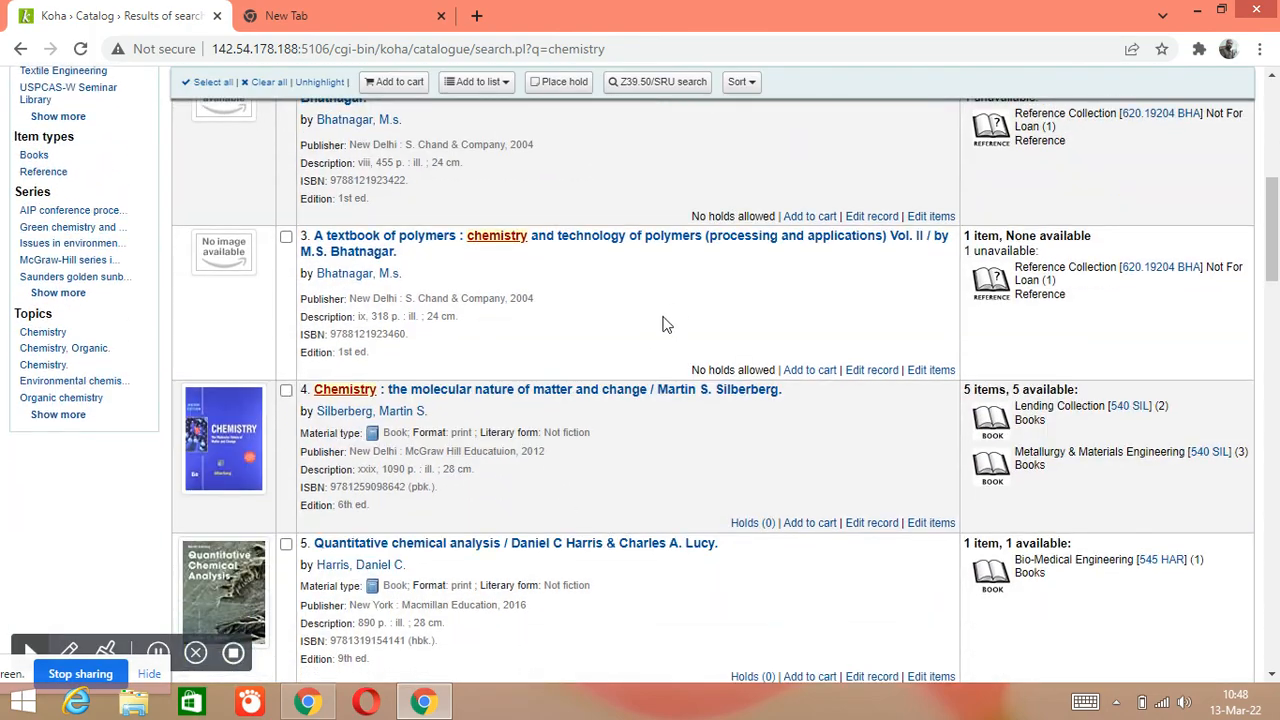
{"action": "scroll", "coordinate": [676, 316], "scroll_direction": "down", "scroll_amount": 4}
{"action": "scroll", "coordinate": [663, 449], "scroll_direction": "up", "scroll_amount": 6}
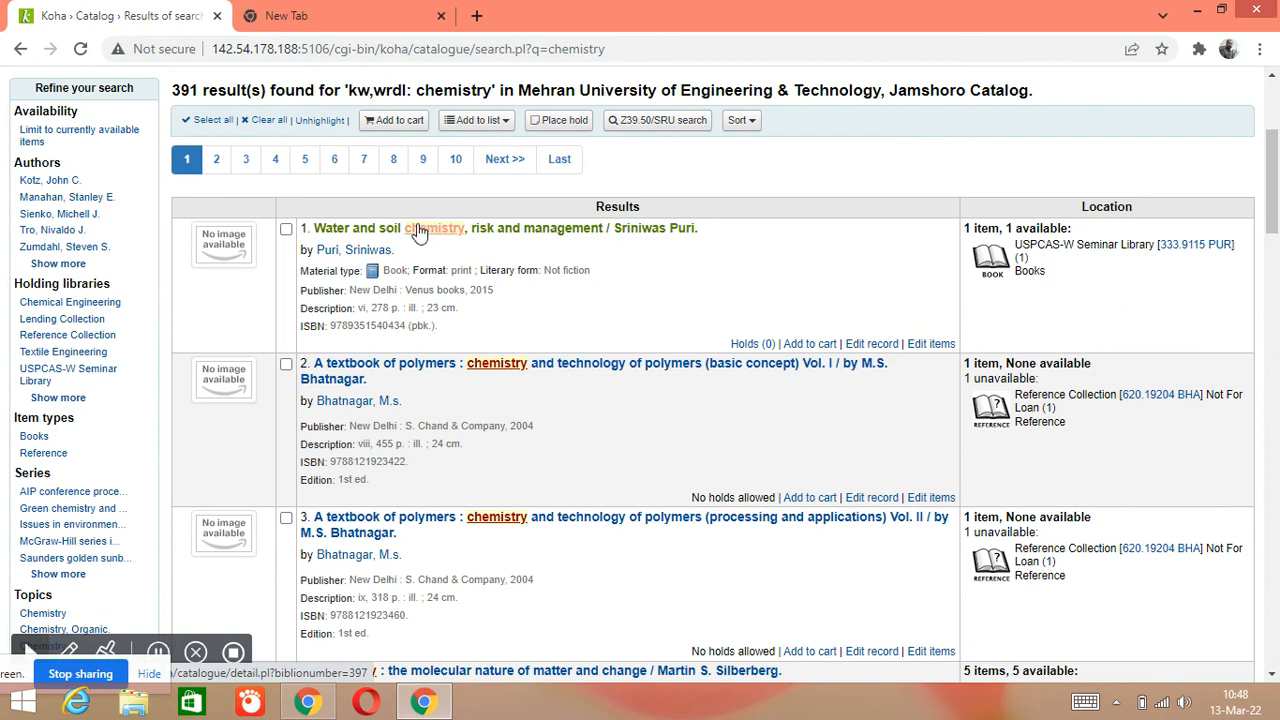
{"action": "left_click", "coordinate": [388, 238]}
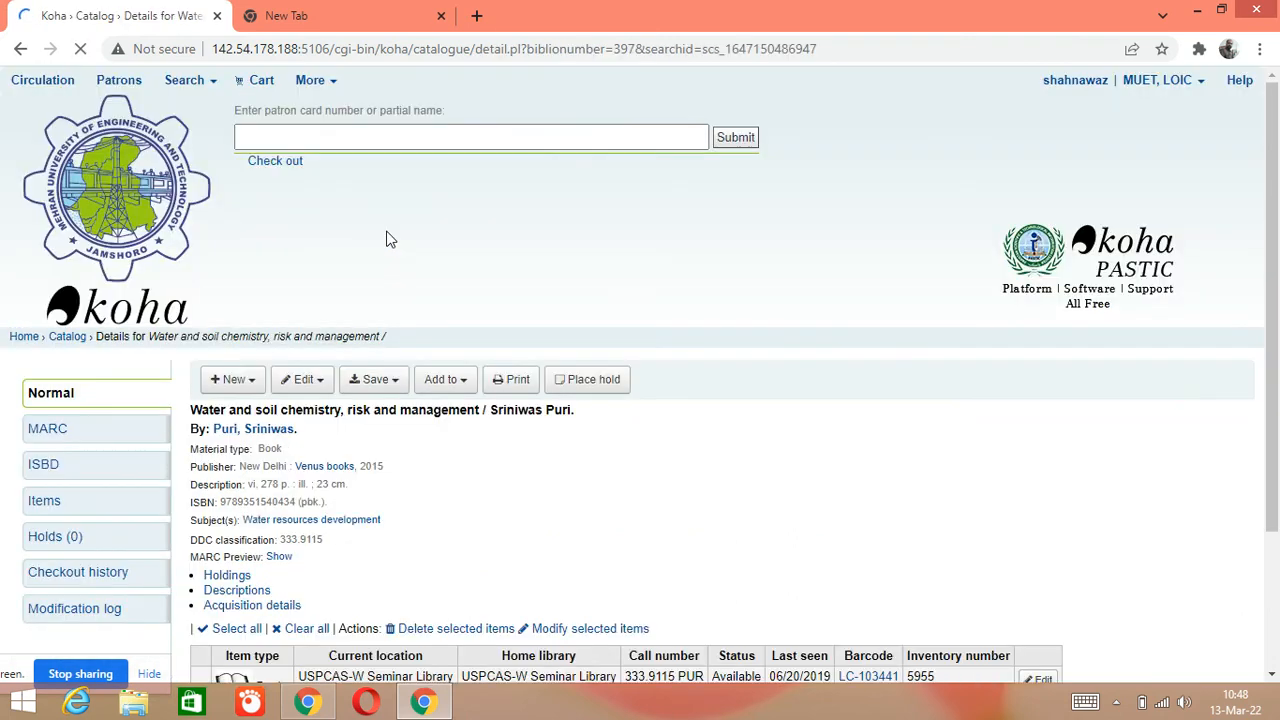
{"action": "left_click", "coordinate": [20, 48]}
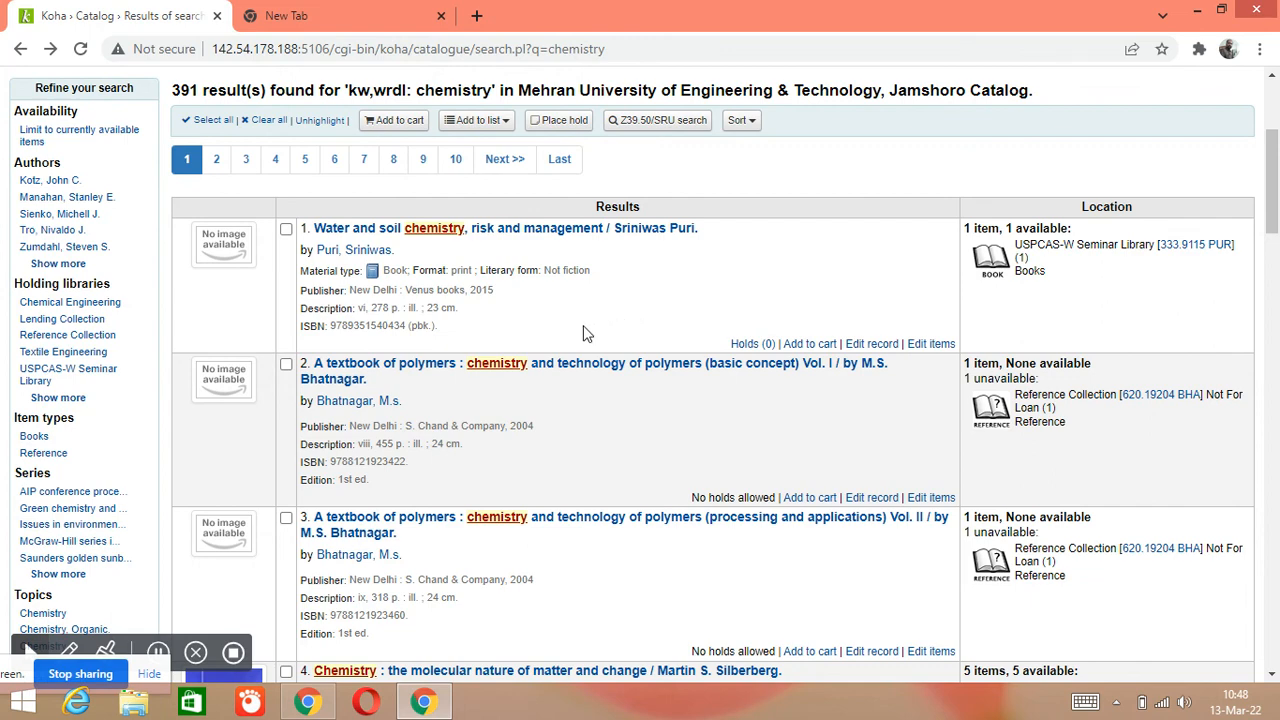
Leave the 'chemistry' results via the Home breadcrumb link at the top
{"action": "scroll", "coordinate": [586, 333], "scroll_direction": "up", "scroll_amount": 3}
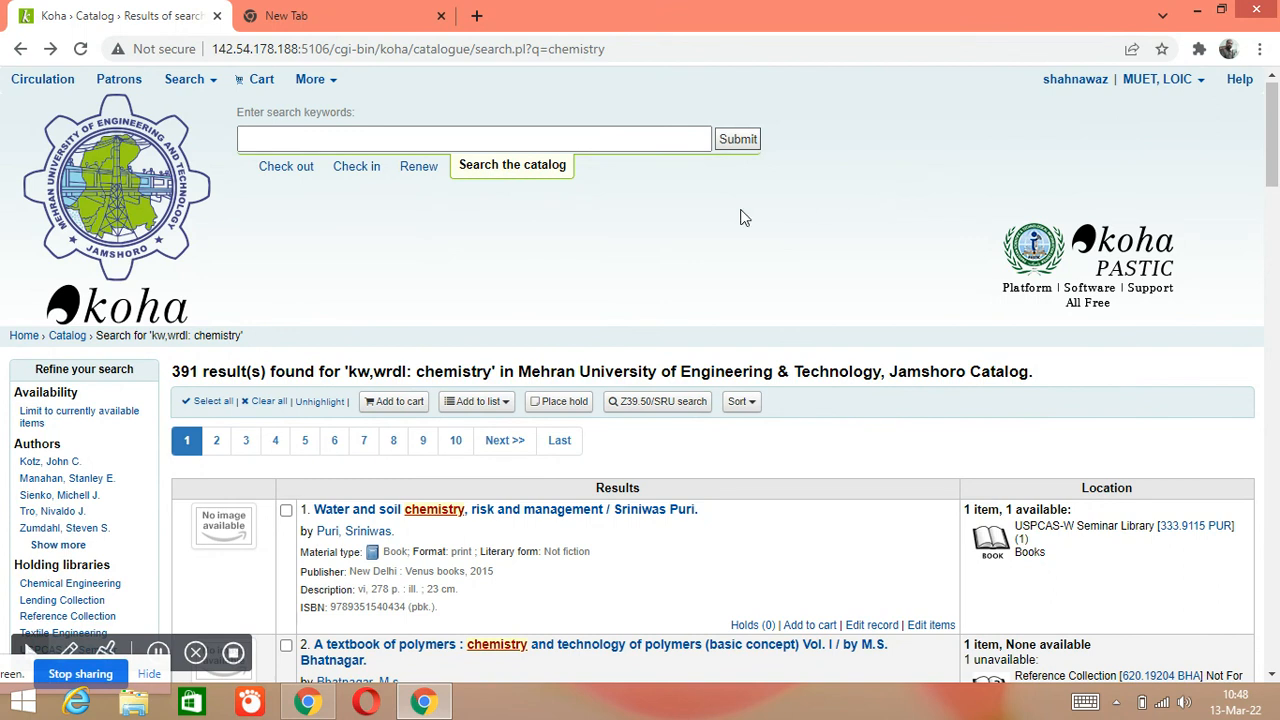
{"action": "left_click", "coordinate": [20, 338]}
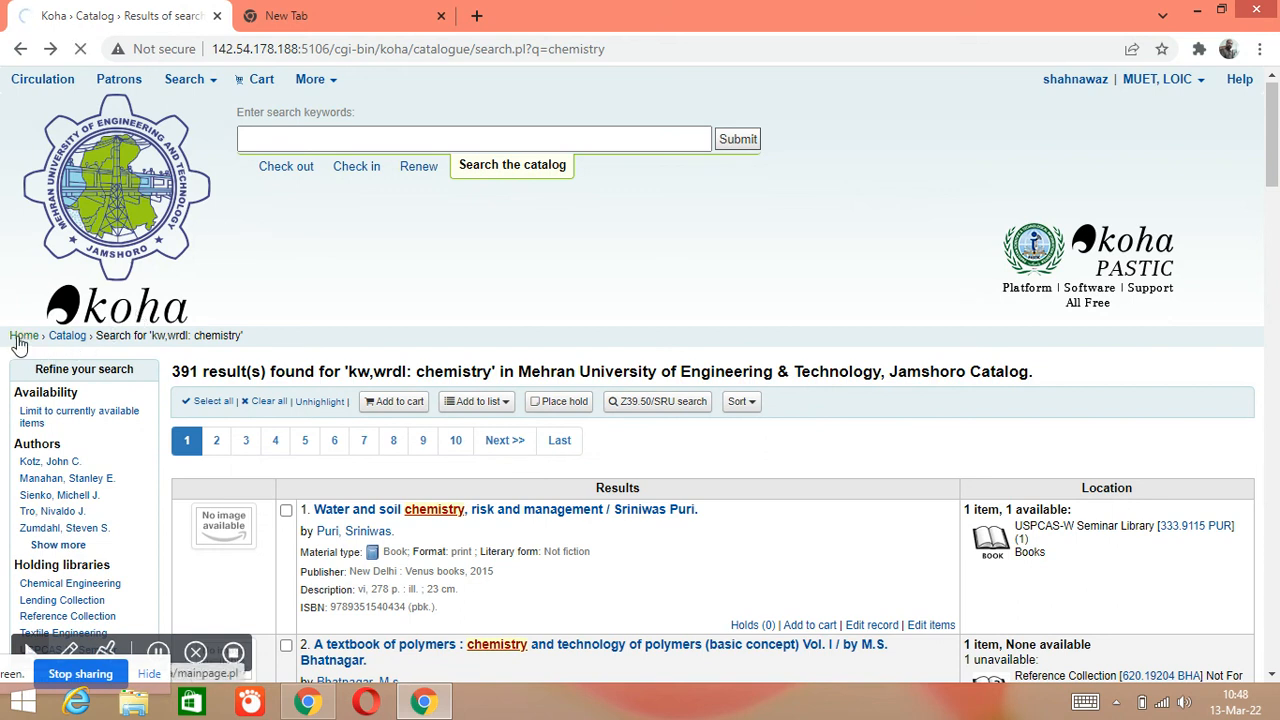